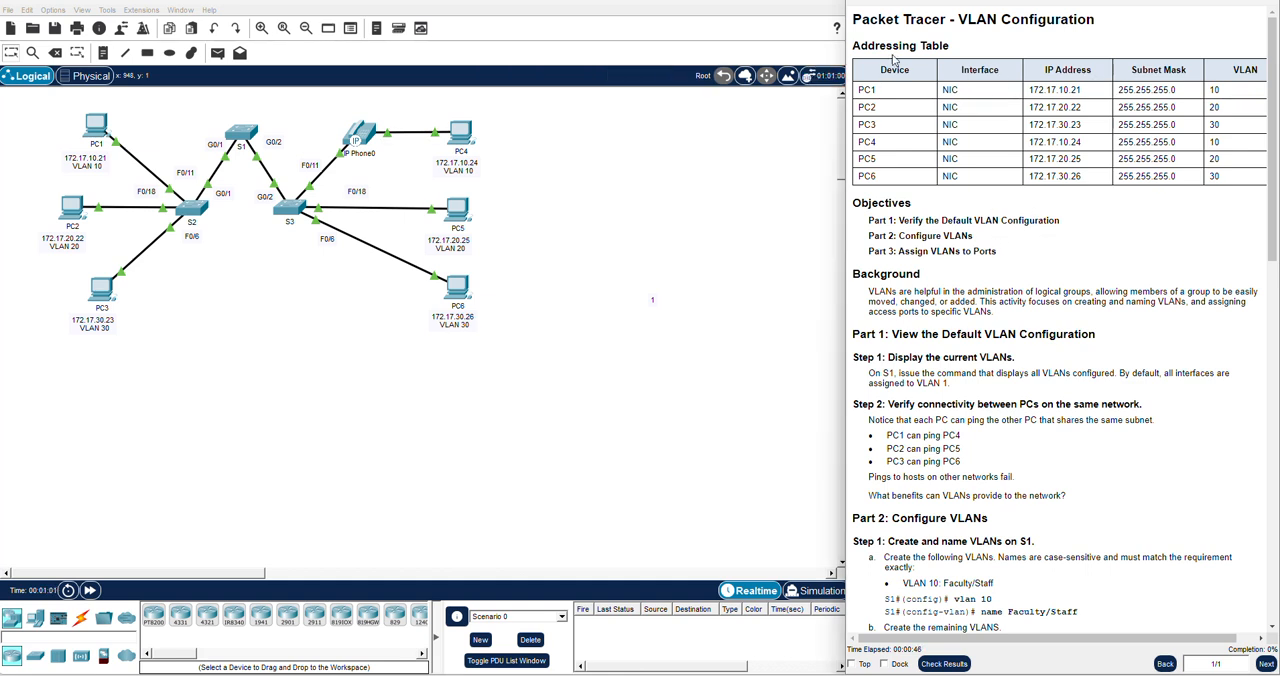
Read the activity's addressing table, objectives and background up to Part 1, Step 1 on displaying the current VLANs
{"action": "triple_click", "coordinate": [901, 45]}
{"action": "left_click", "coordinate": [901, 45]}
{"action": "scroll", "coordinate": [1076, 312], "scroll_direction": "down", "scroll_amount": 1}
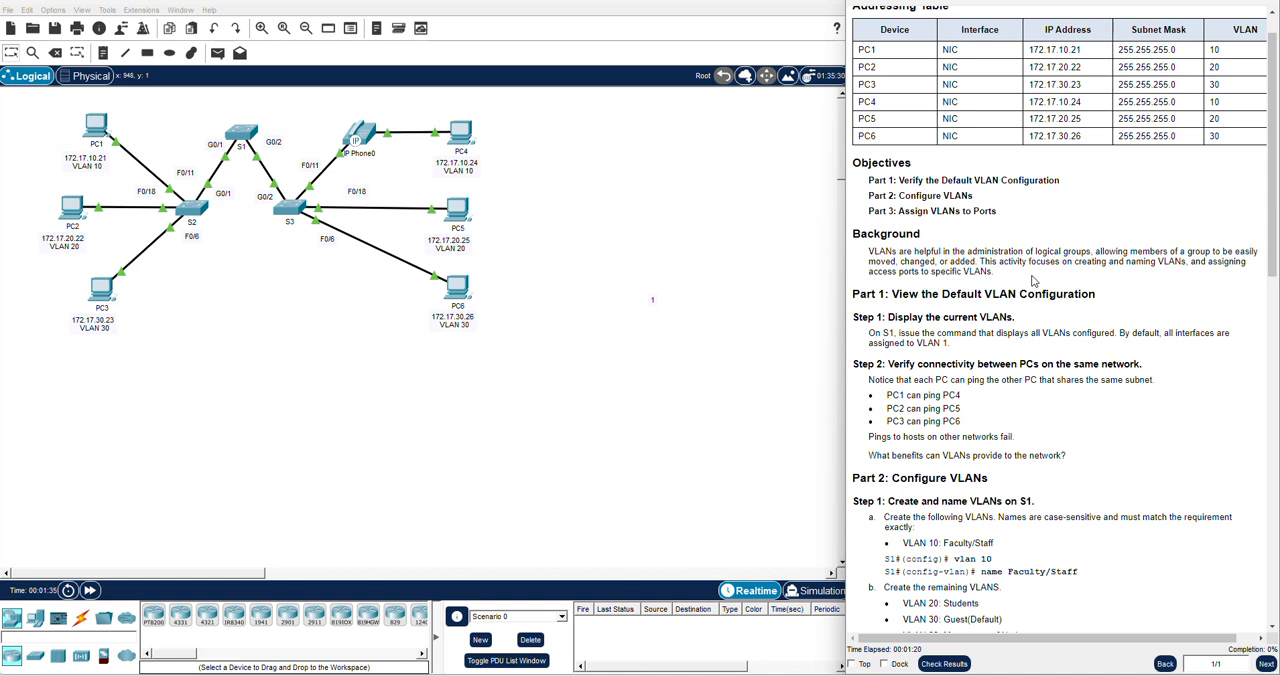
{"action": "scroll", "coordinate": [1048, 280], "scroll_direction": "down", "scroll_amount": 2}
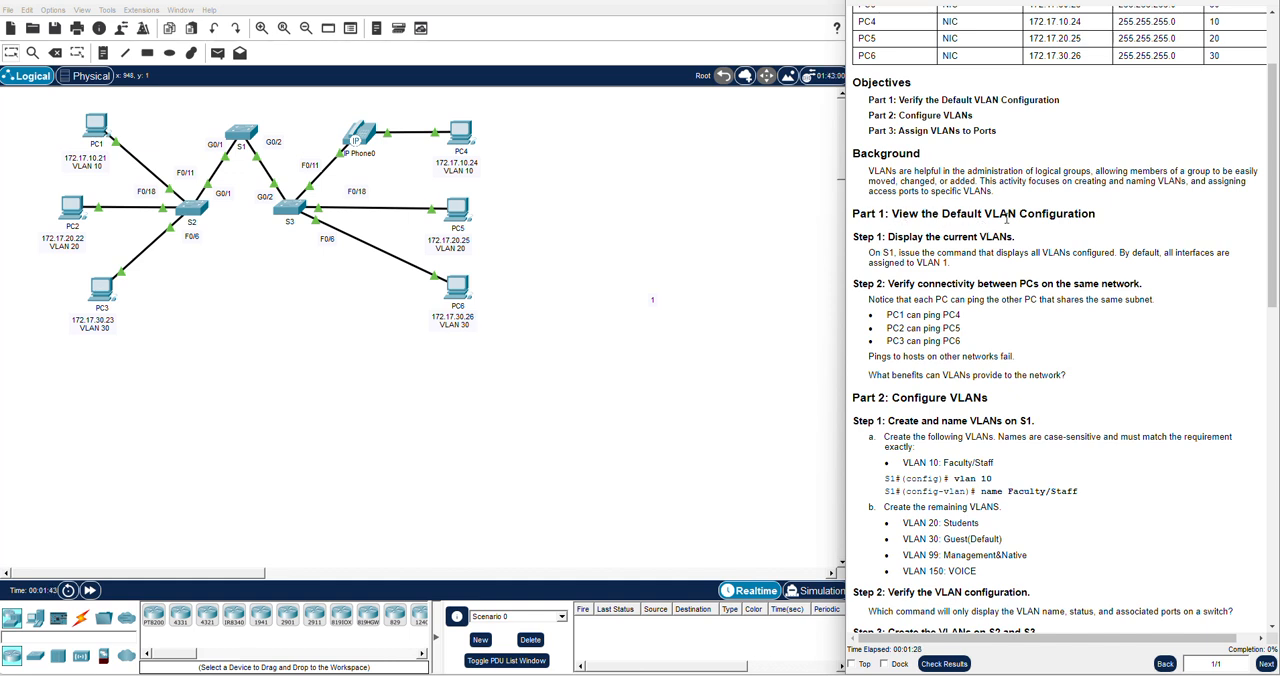
{"action": "scroll", "coordinate": [1038, 239], "scroll_direction": "down", "scroll_amount": 1}
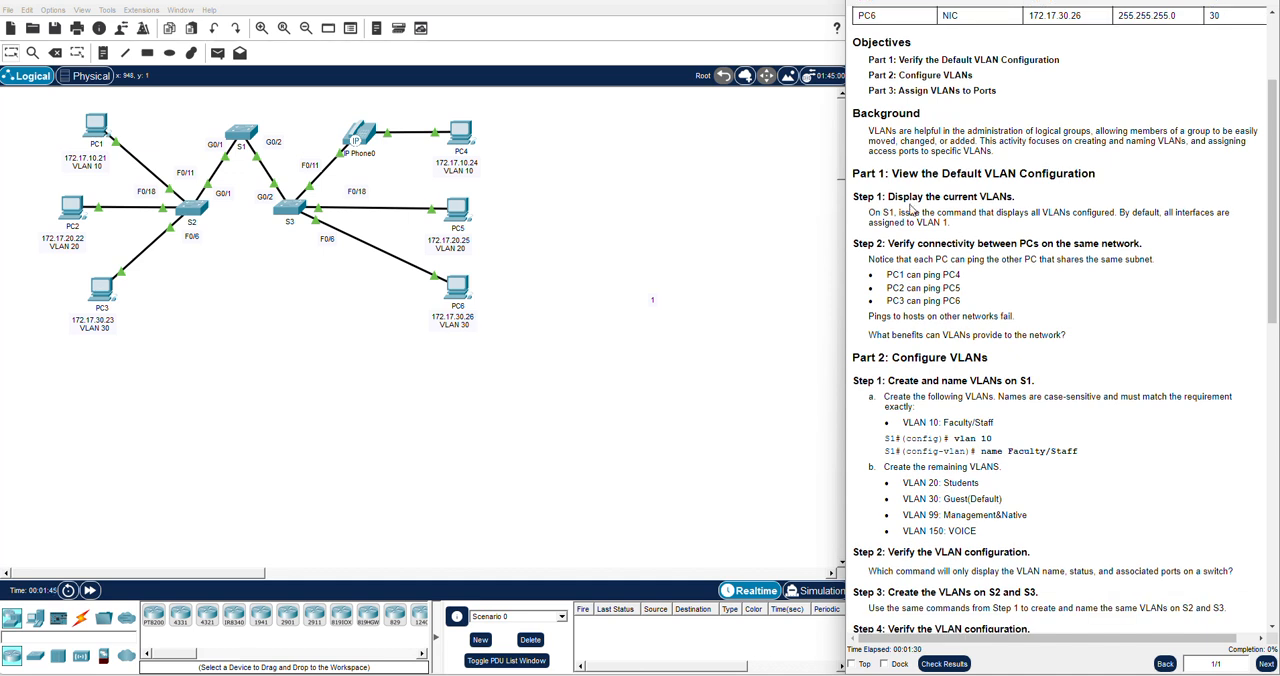
{"action": "triple_click", "coordinate": [911, 196]}
{"action": "left_click", "coordinate": [972, 226]}
Open switch S1's command line and list its VLANs with "show vlan brief"
{"action": "left_click", "coordinate": [242, 136]}
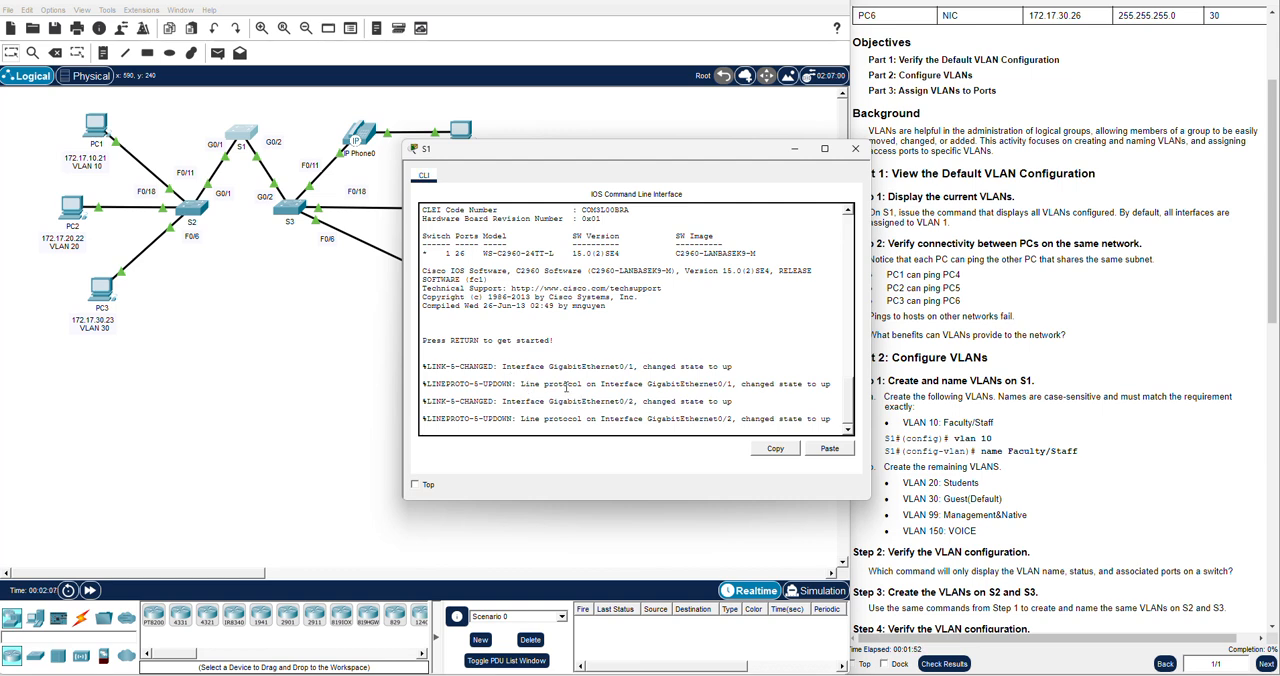
{"action": "key", "text": "Return"}
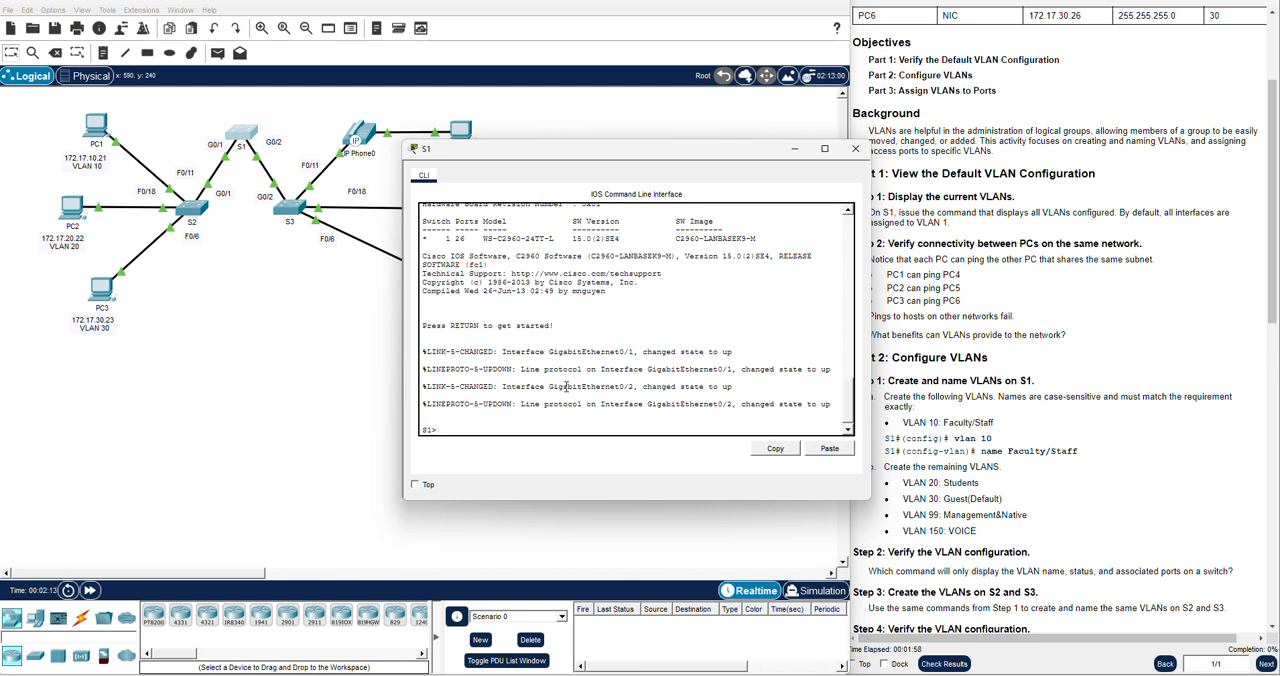
{"action": "left_click_drag", "start_coordinate": [550, 157], "coordinate": [489, 176]}
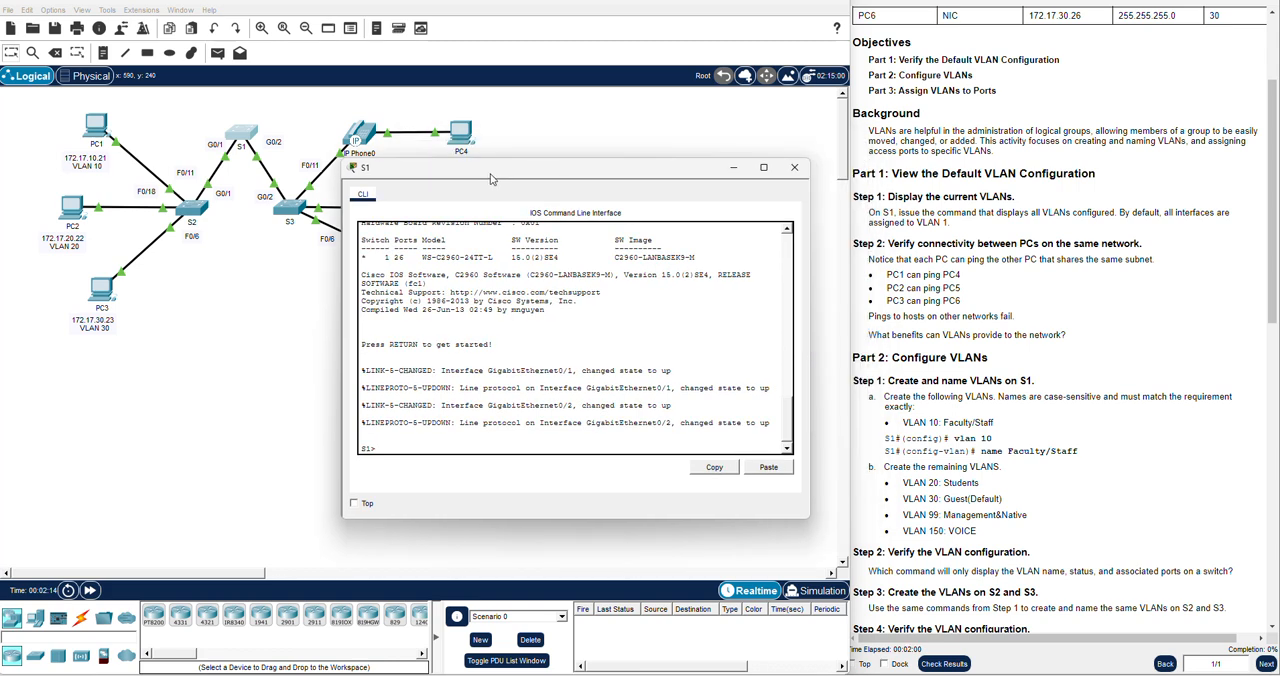
{"action": "type", "text": "show vlan brief"}
{"action": "key", "text": "Return"}
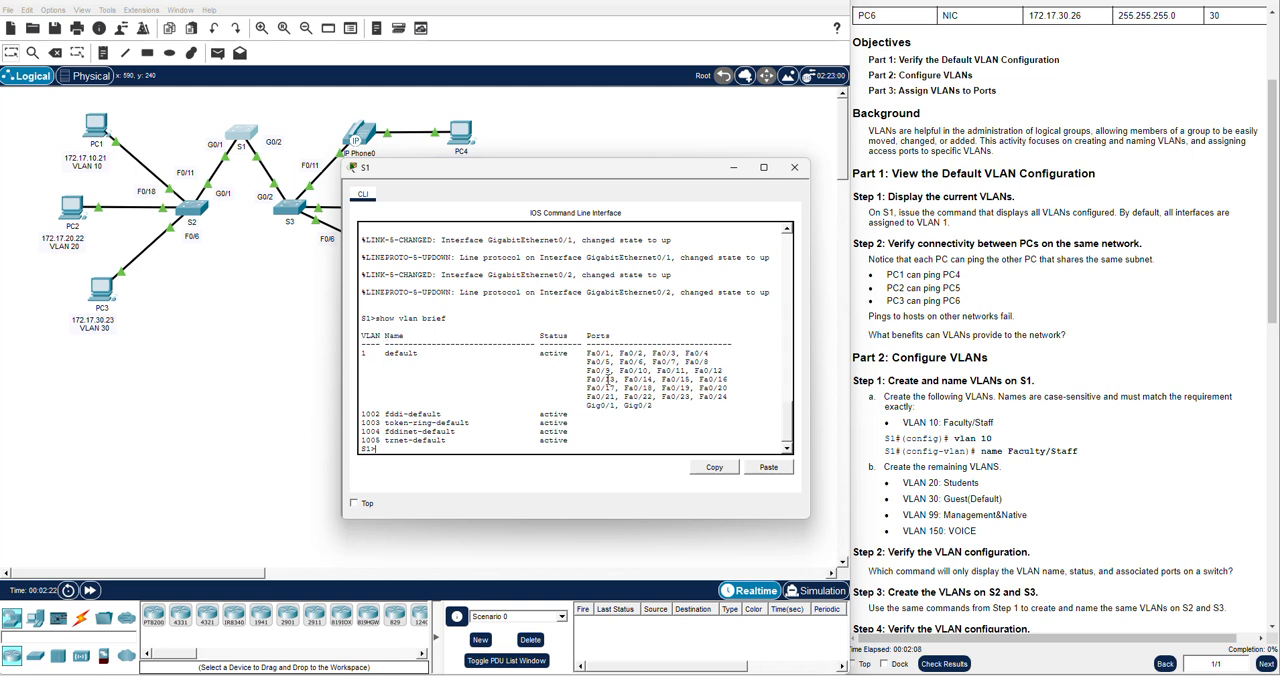
Examine which FastEthernet and Gigabit ports belong to S1's default VLAN, and close the S1 window
{"action": "left_click_drag", "start_coordinate": [732, 397], "coordinate": [584, 352]}
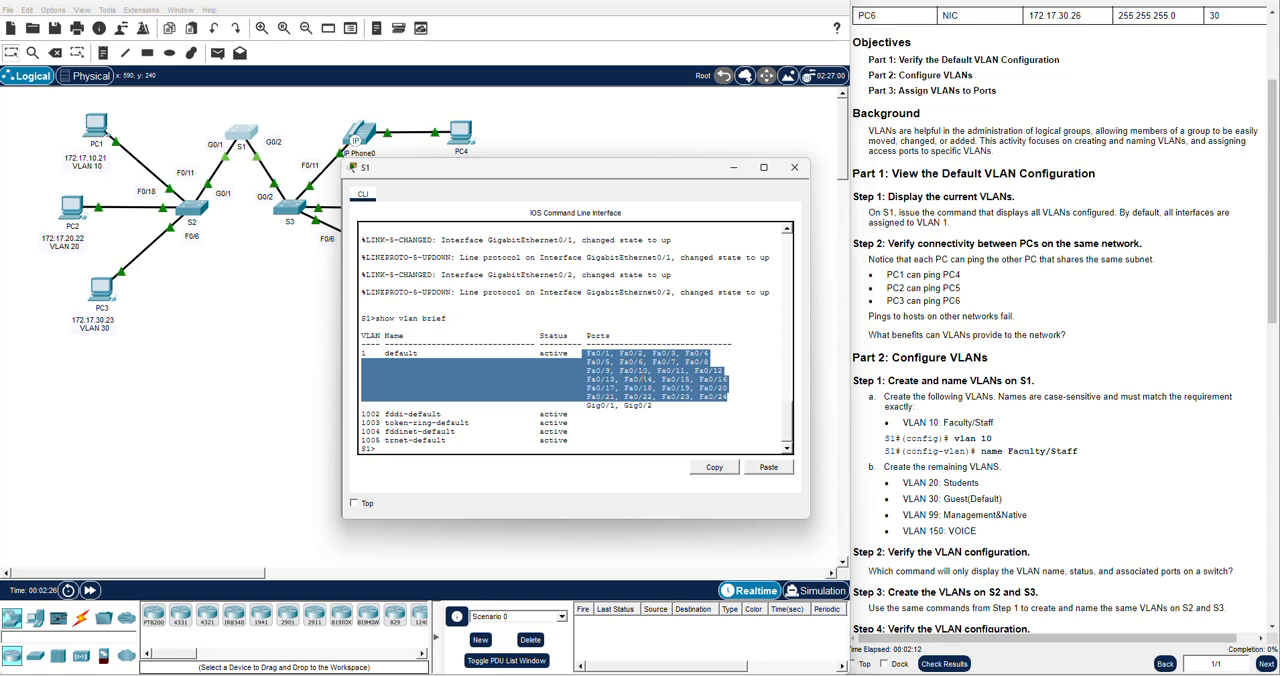
{"action": "left_click", "coordinate": [651, 404]}
{"action": "left_click_drag", "start_coordinate": [655, 404], "coordinate": [588, 411]}
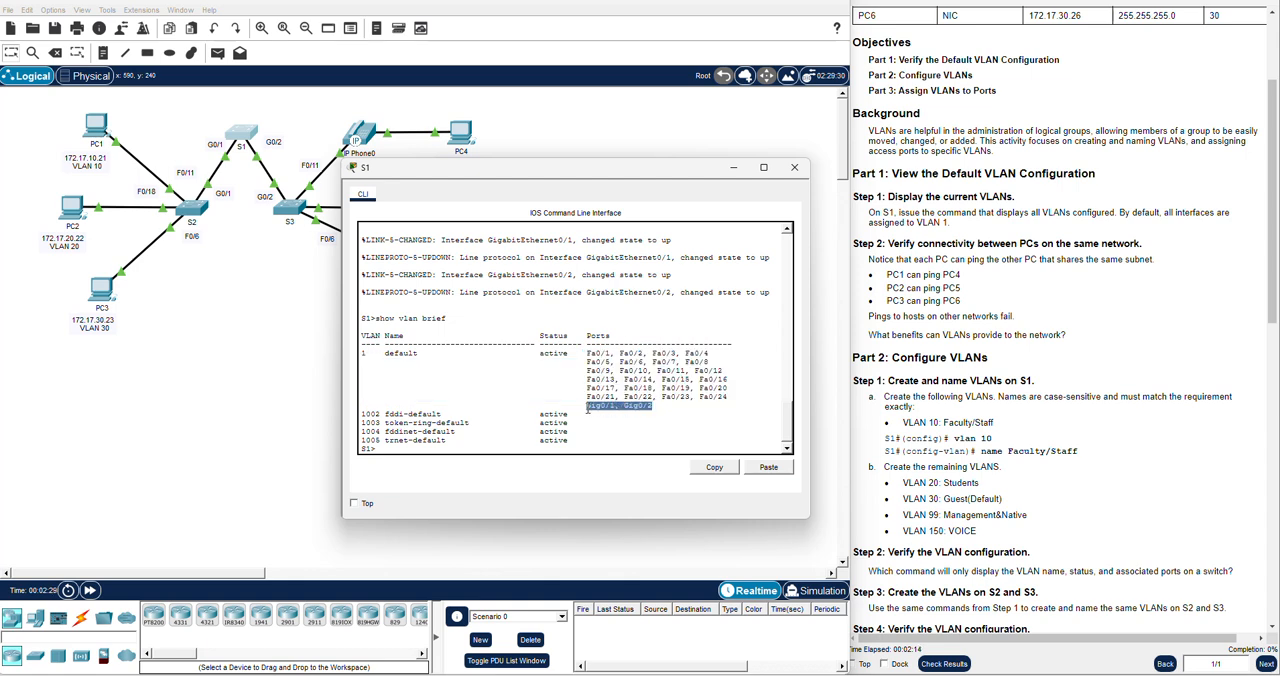
{"action": "left_click", "coordinate": [663, 408]}
{"action": "scroll", "coordinate": [950, 315], "scroll_direction": "down", "scroll_amount": 1}
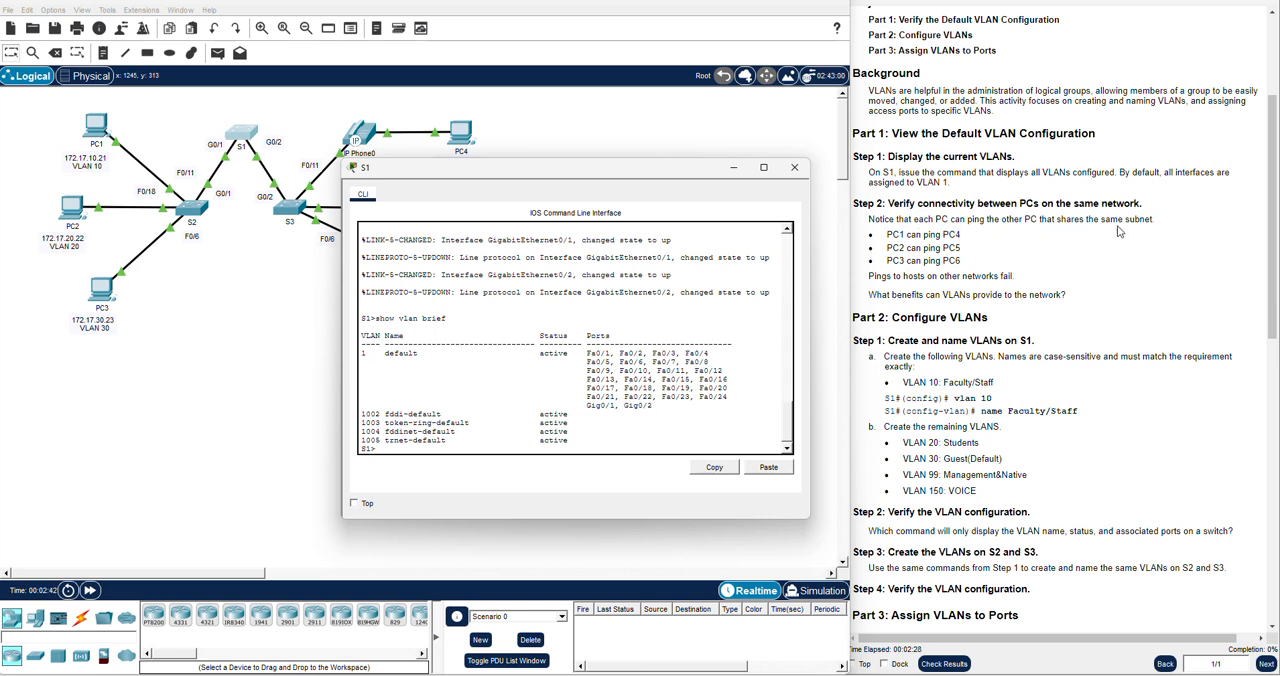
{"action": "left_click", "coordinate": [793, 168]}
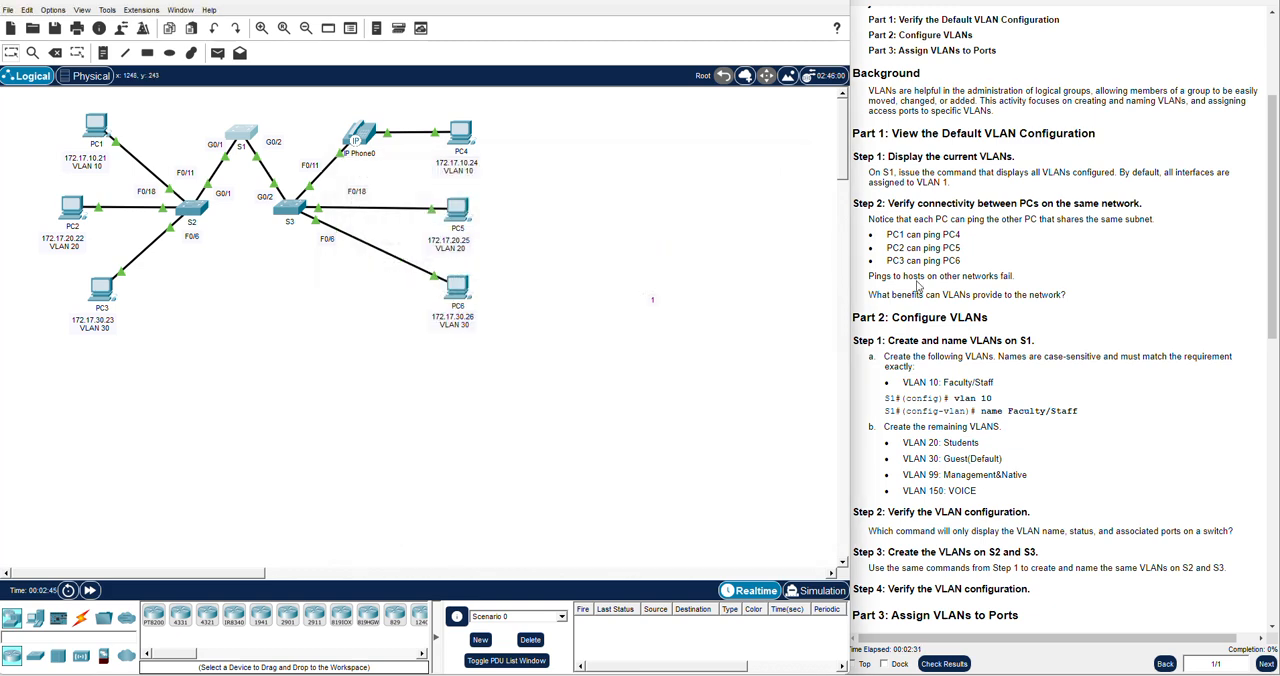
Test connectivity from PC1 to PC4 by pinging 172.17.10.24 in PC1's Command Prompt, and close the PC1 window
{"action": "triple_click", "coordinate": [914, 232]}
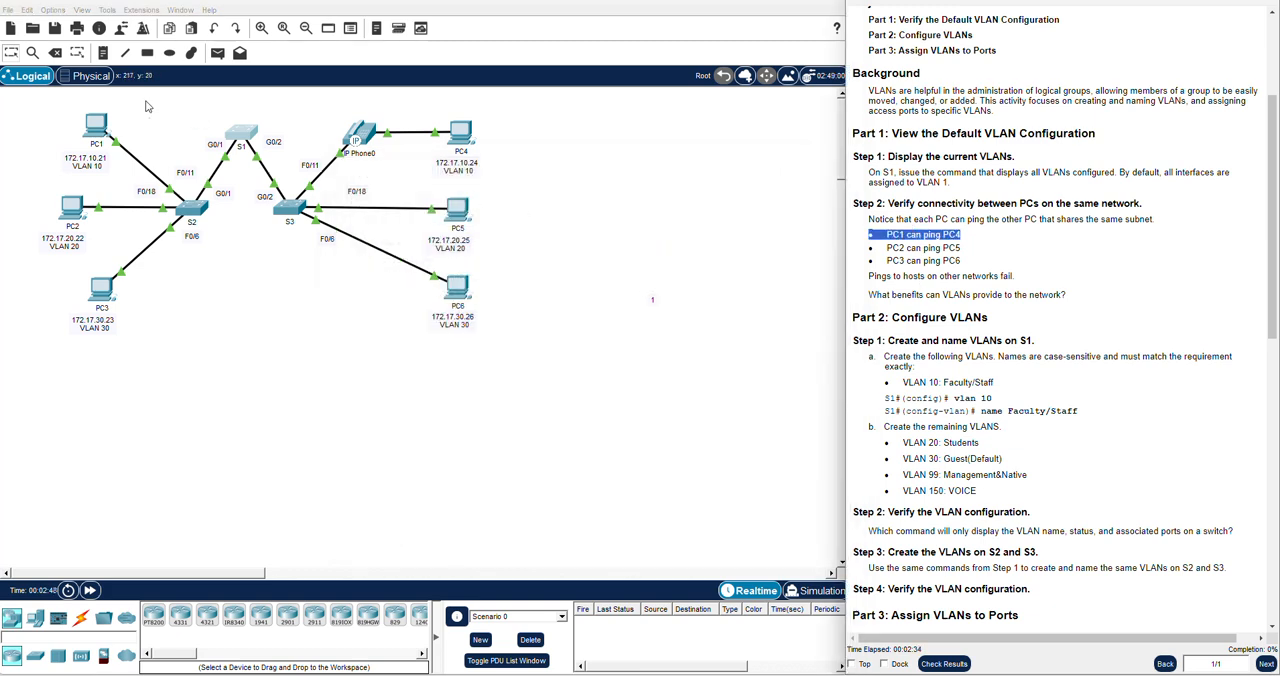
{"action": "left_click", "coordinate": [95, 125]}
{"action": "left_click_drag", "start_coordinate": [640, 148], "coordinate": [455, 319]}
{"action": "left_click", "coordinate": [656, 349]}
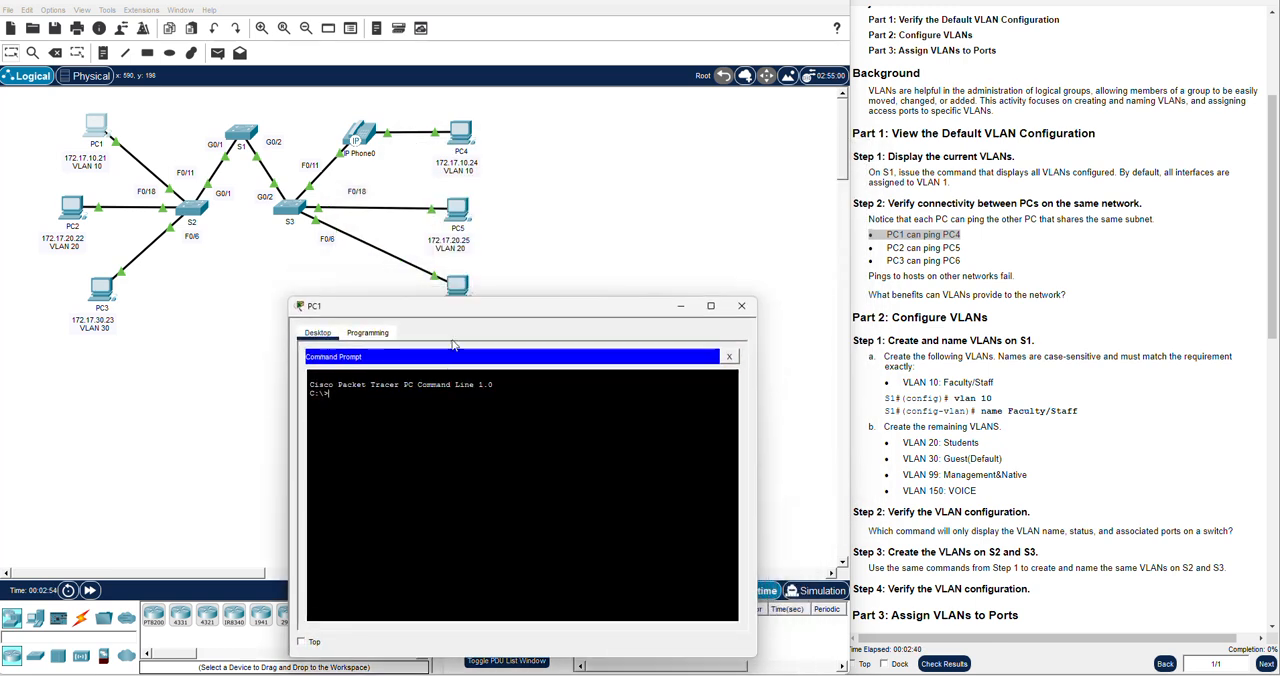
{"action": "type", "text": "ping 172.17.10.24"}
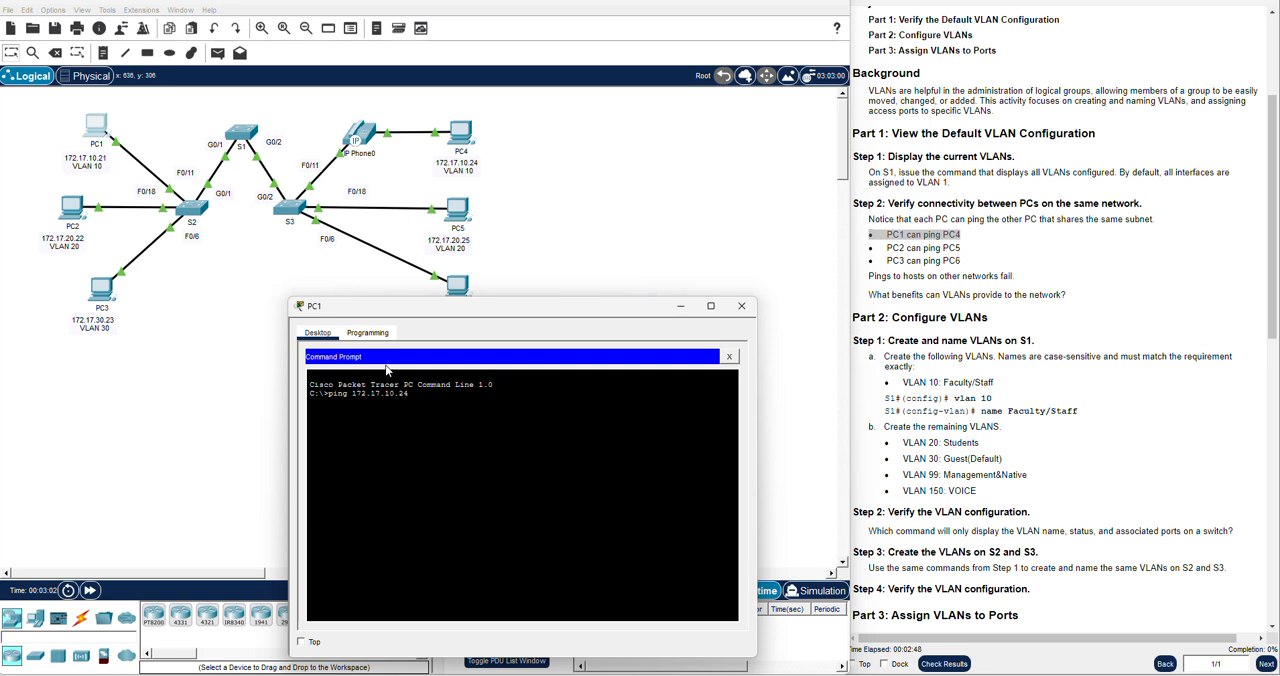
{"action": "key", "text": "Return"}
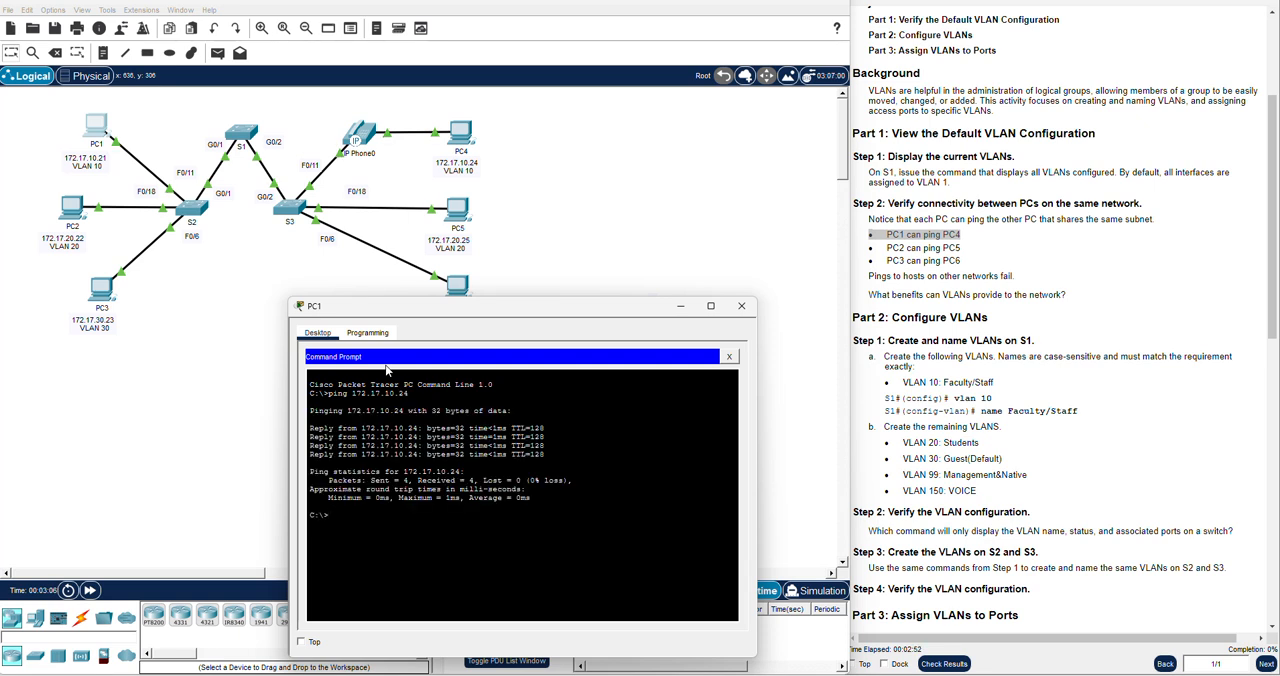
{"action": "left_click", "coordinate": [741, 306]}
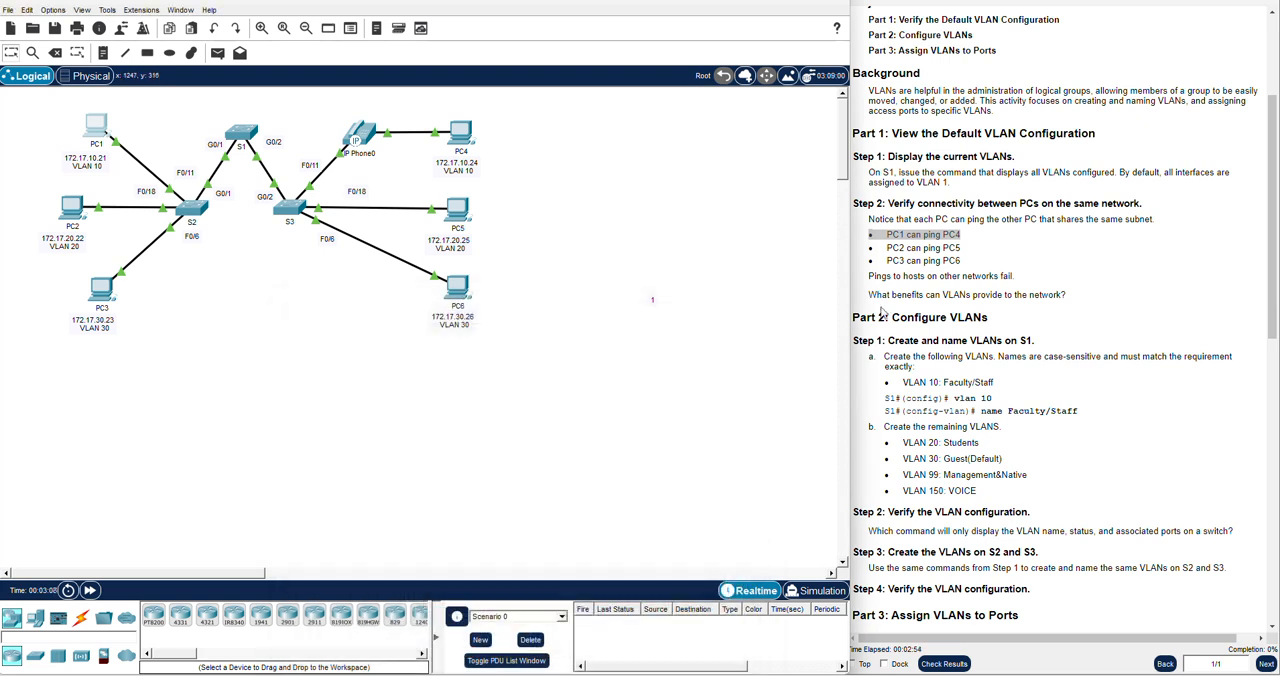
Test connectivity from PC2 to PC5 by pinging 172.17.20.25 in PC2's Command Prompt, and close the PC2 window
{"action": "left_click", "coordinate": [886, 270]}
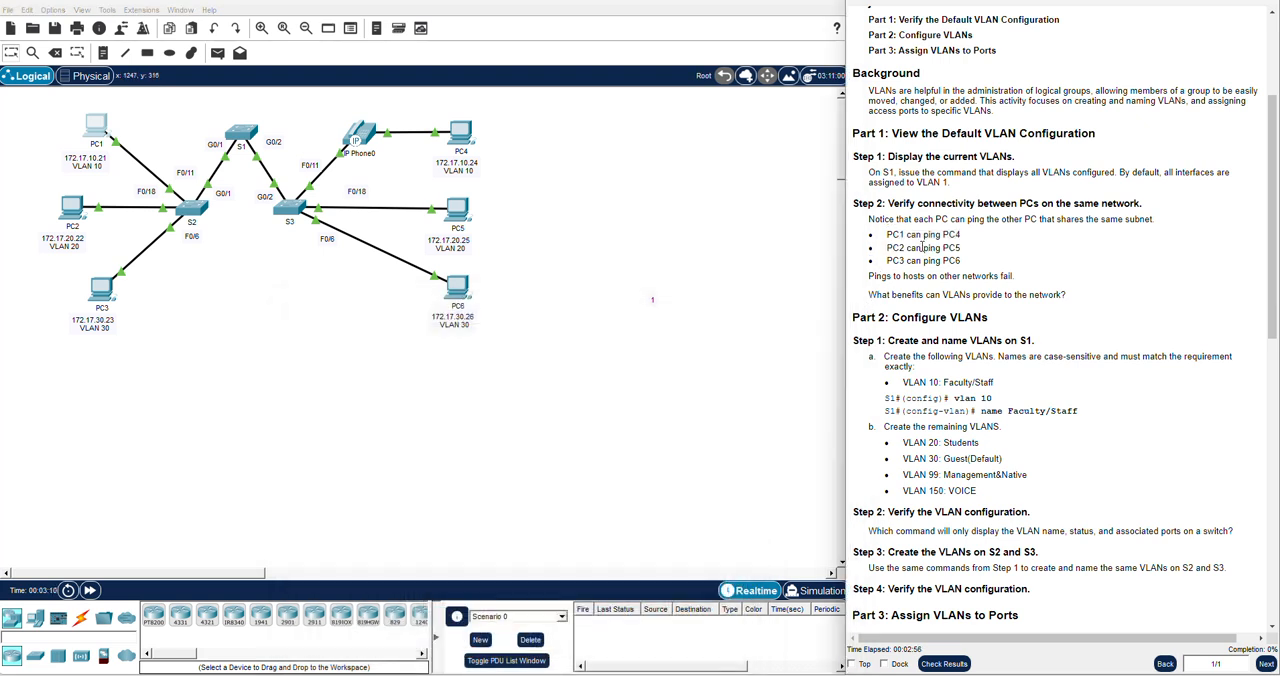
{"action": "triple_click", "coordinate": [915, 247]}
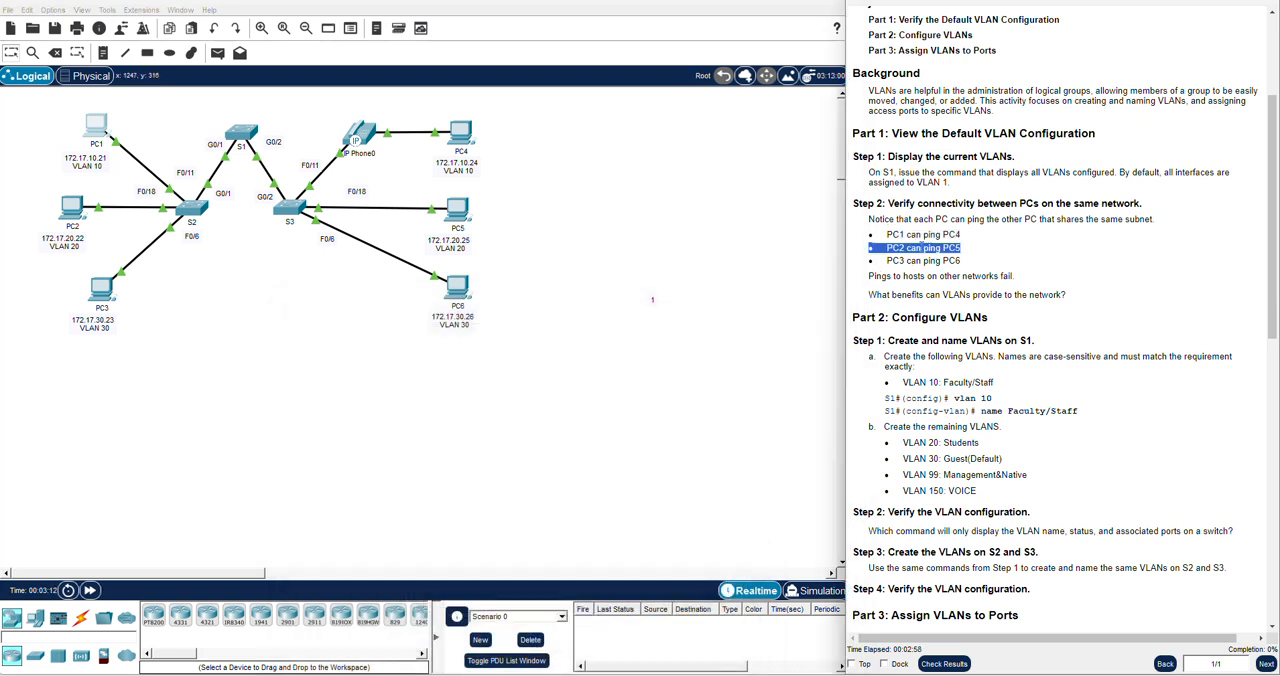
{"action": "left_click", "coordinate": [70, 206]}
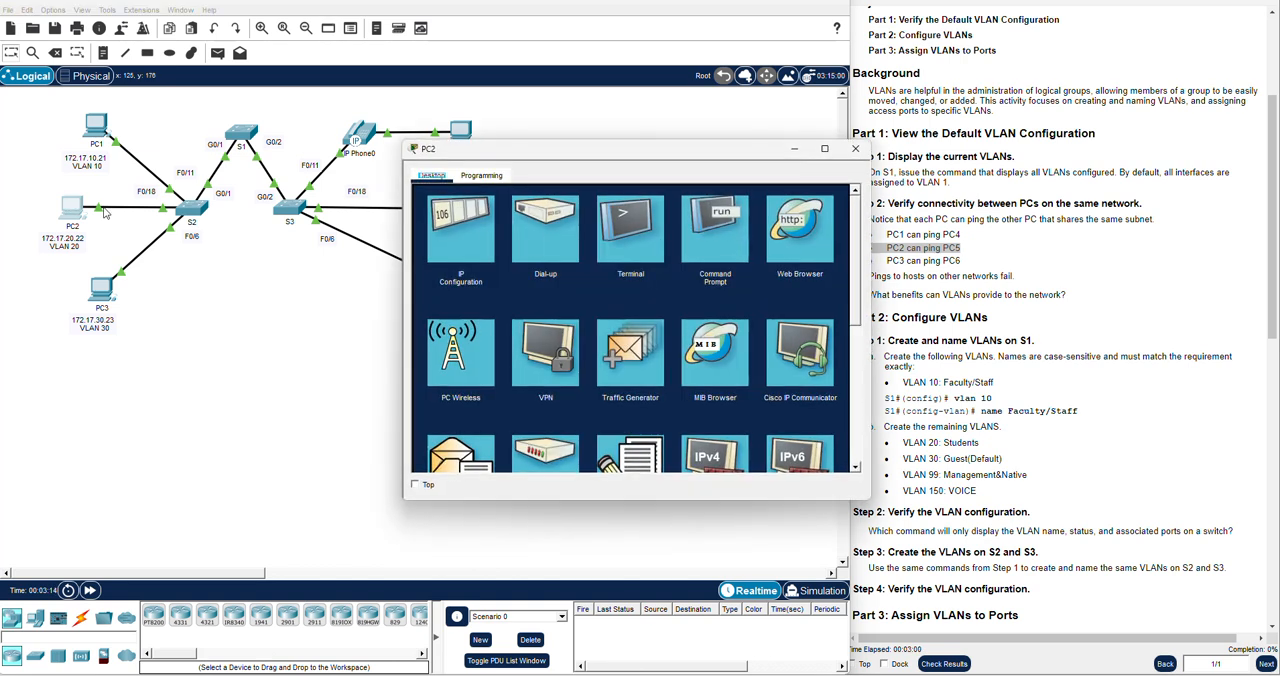
{"action": "left_click", "coordinate": [713, 243]}
{"action": "left_click_drag", "start_coordinate": [633, 155], "coordinate": [520, 289]}
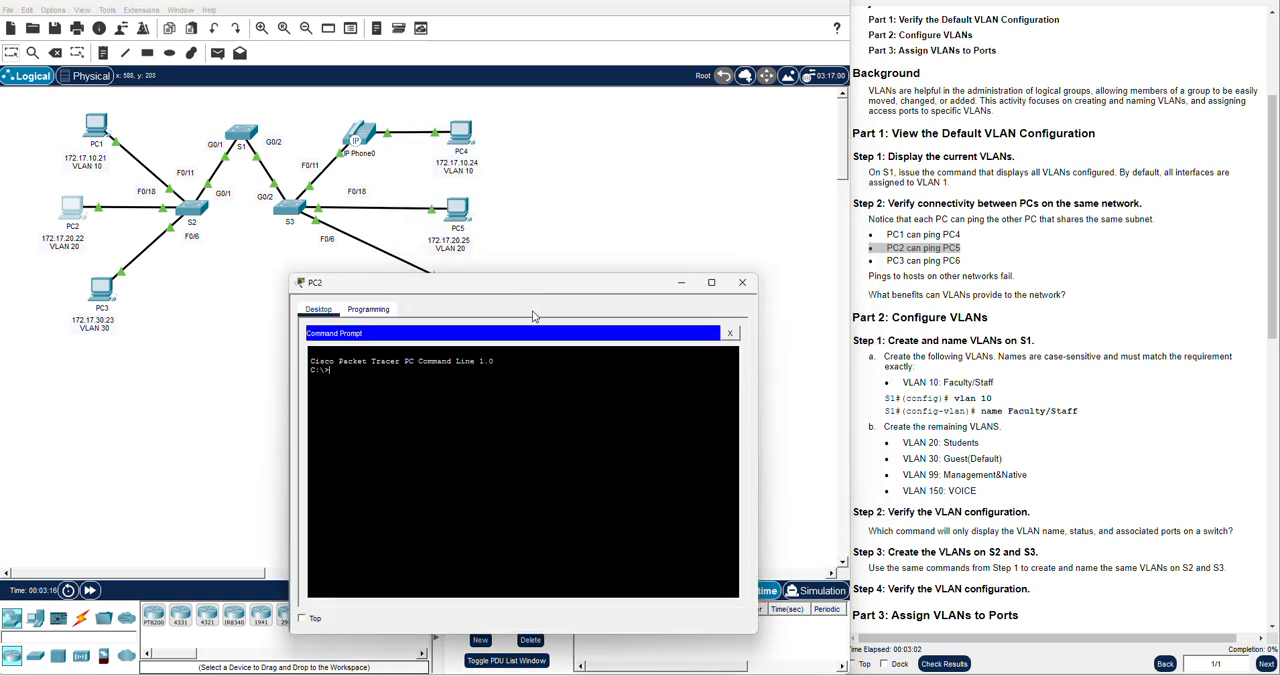
{"action": "type", "text": "ping 172.17.20.25"}
{"action": "key", "text": "Return"}
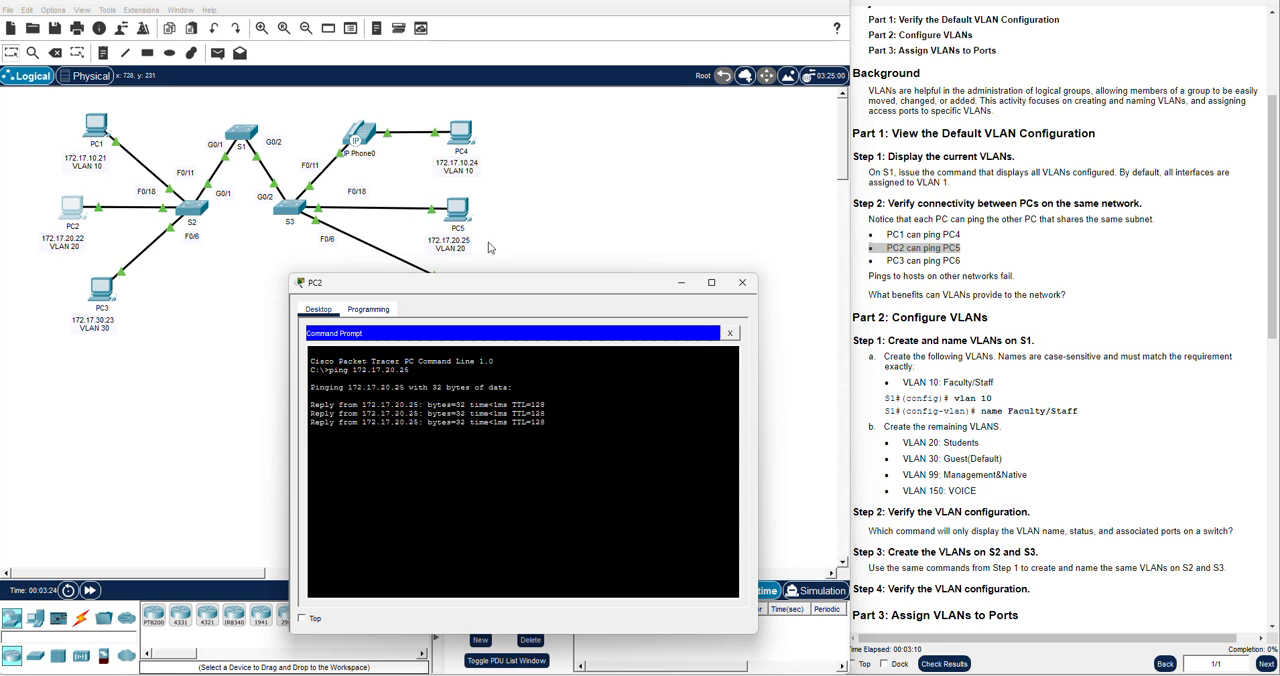
{"action": "left_click", "coordinate": [748, 291]}
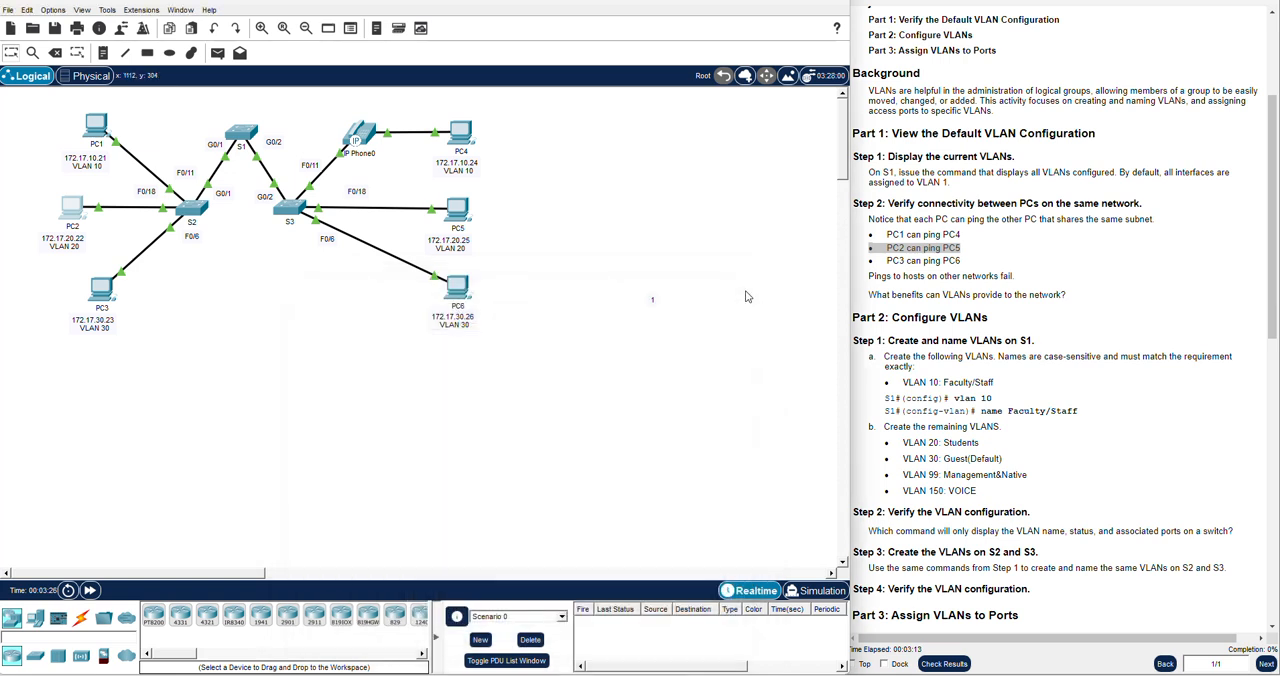
Test connectivity from PC3 to PC6 by pinging 172.17.30.26 in PC3's Command Prompt, and close the PC3 window
{"action": "triple_click", "coordinate": [940, 262]}
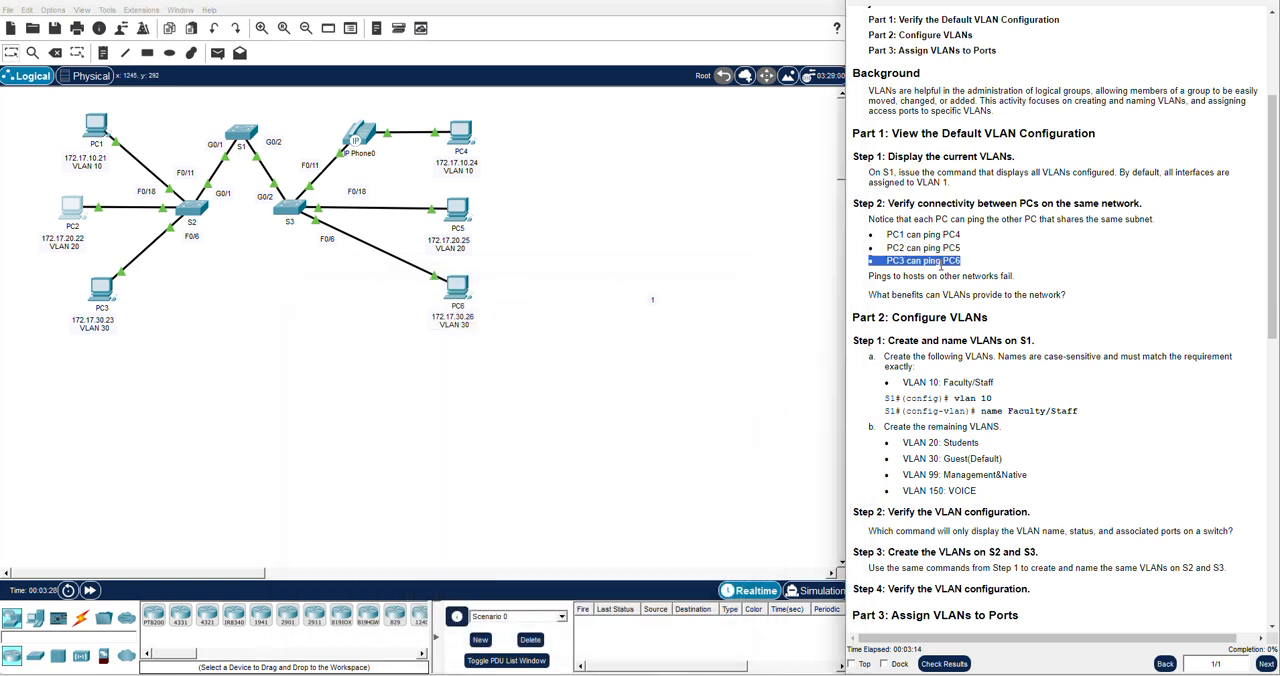
{"action": "left_click", "coordinate": [101, 291]}
{"action": "left_click", "coordinate": [736, 218]}
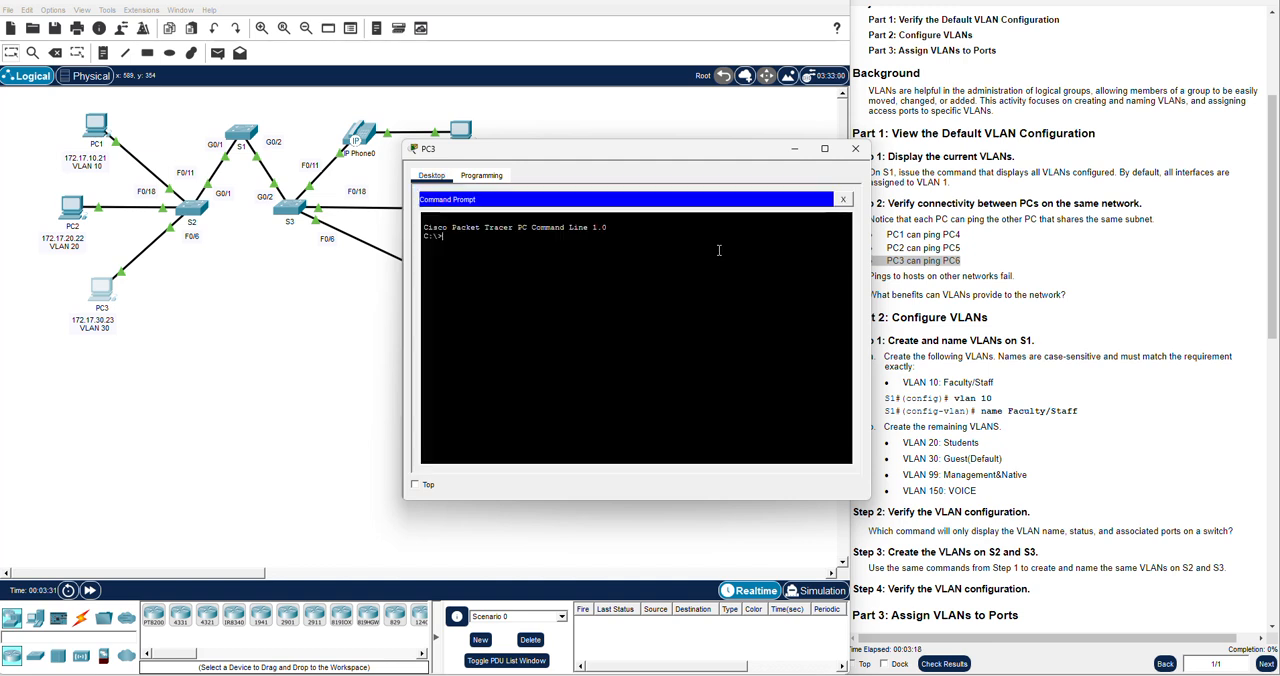
{"action": "type", "text": "ping"}
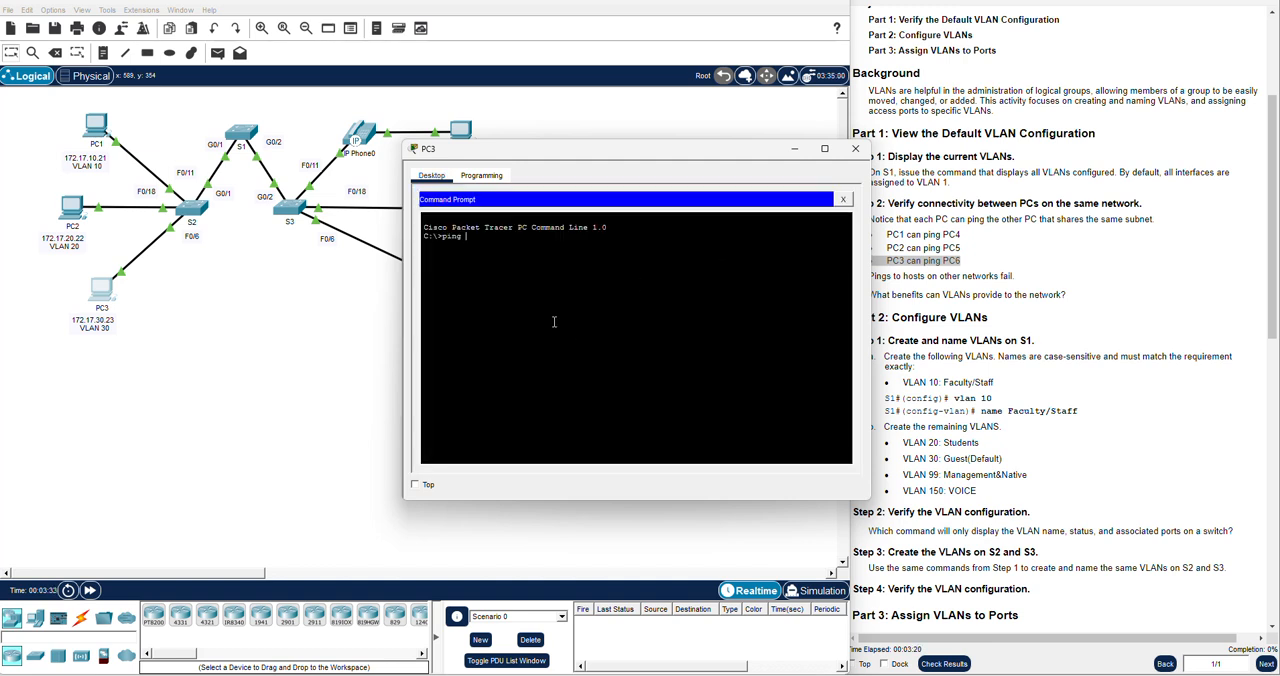
{"action": "left_click_drag", "start_coordinate": [630, 153], "coordinate": [543, 358]}
{"action": "type", "text": "172.17.30.26"}
{"action": "key", "text": "Return"}
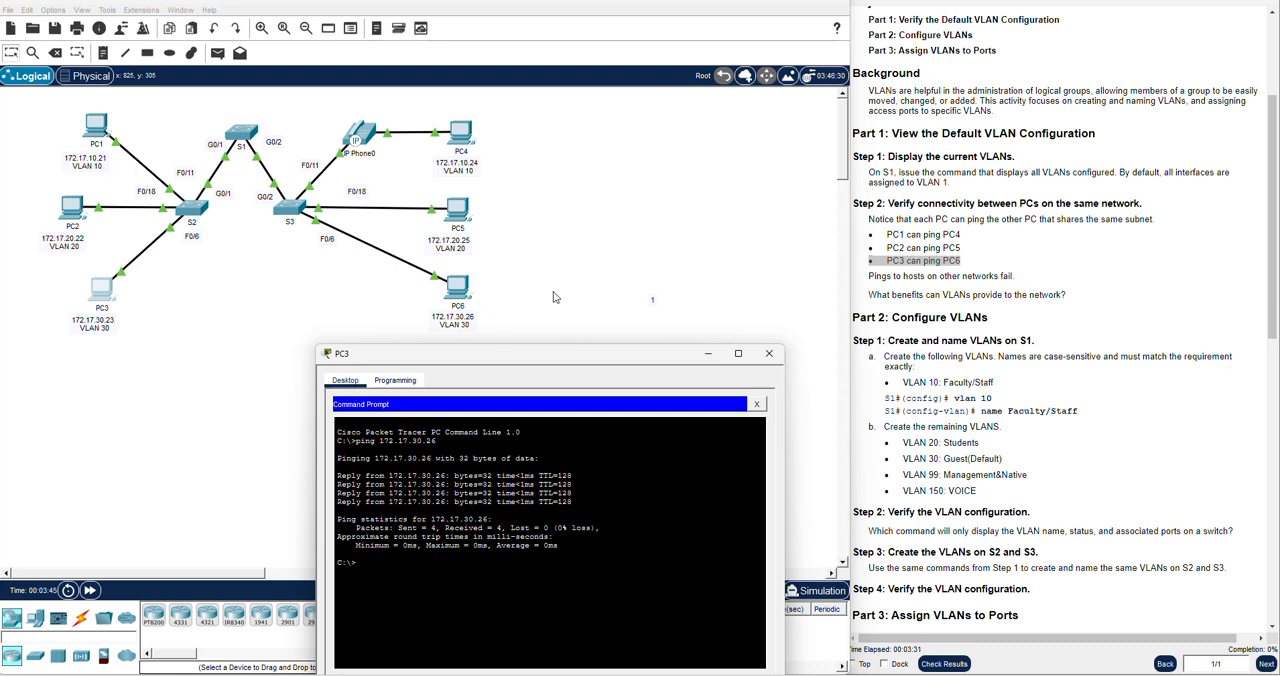
{"action": "left_click", "coordinate": [769, 353]}
Read the end of Part 1 and the Part 2 instructions for creating and naming VLANs on S1, starting with VLAN 10
{"action": "scroll", "coordinate": [960, 313], "scroll_direction": "down", "scroll_amount": 1}
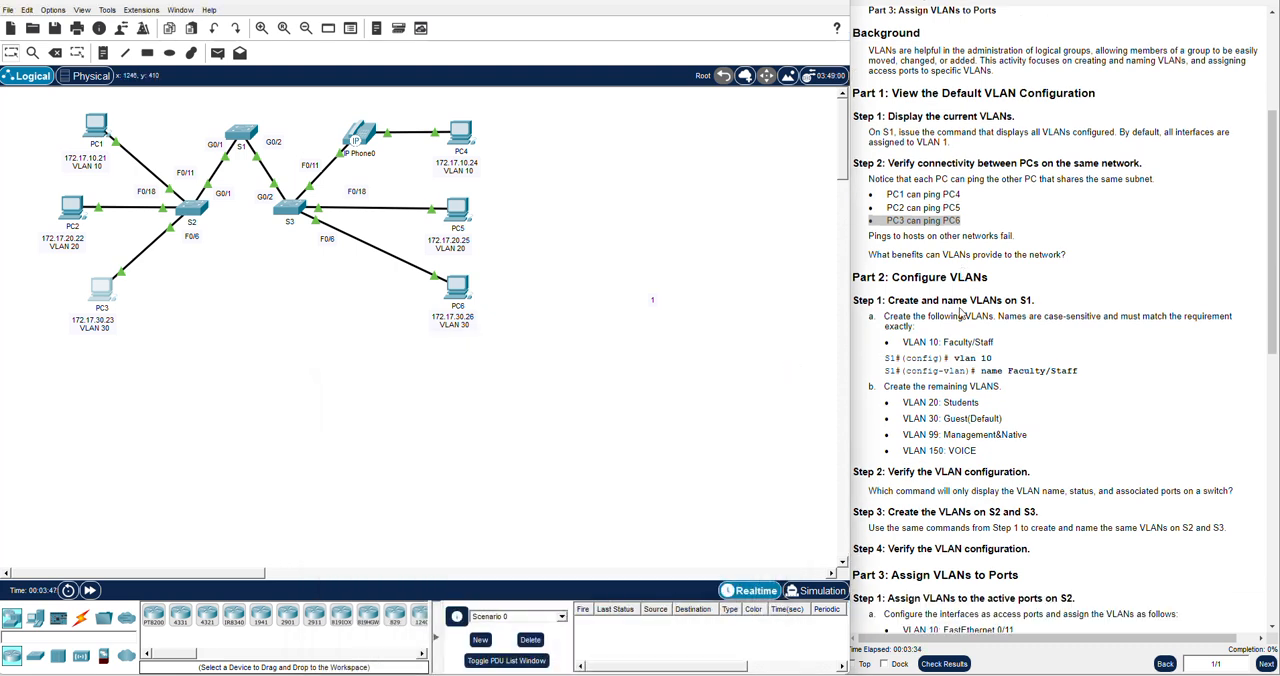
{"action": "left_click", "coordinate": [949, 262]}
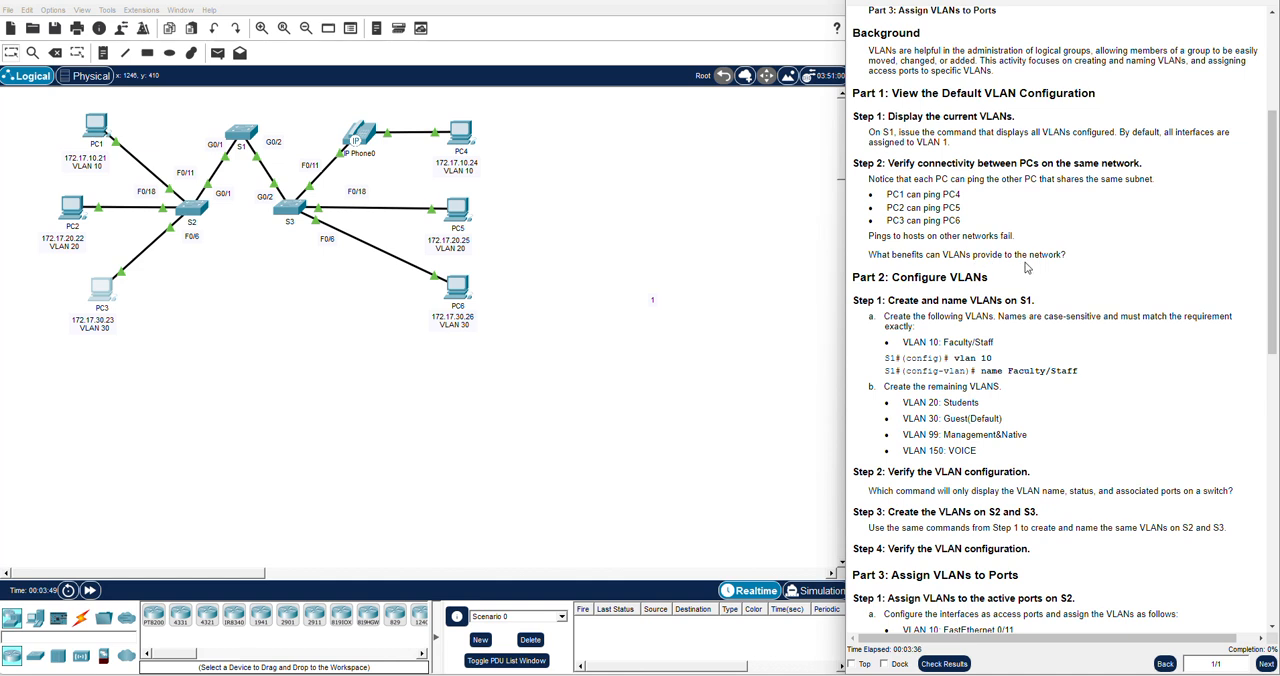
{"action": "triple_click", "coordinate": [930, 237]}
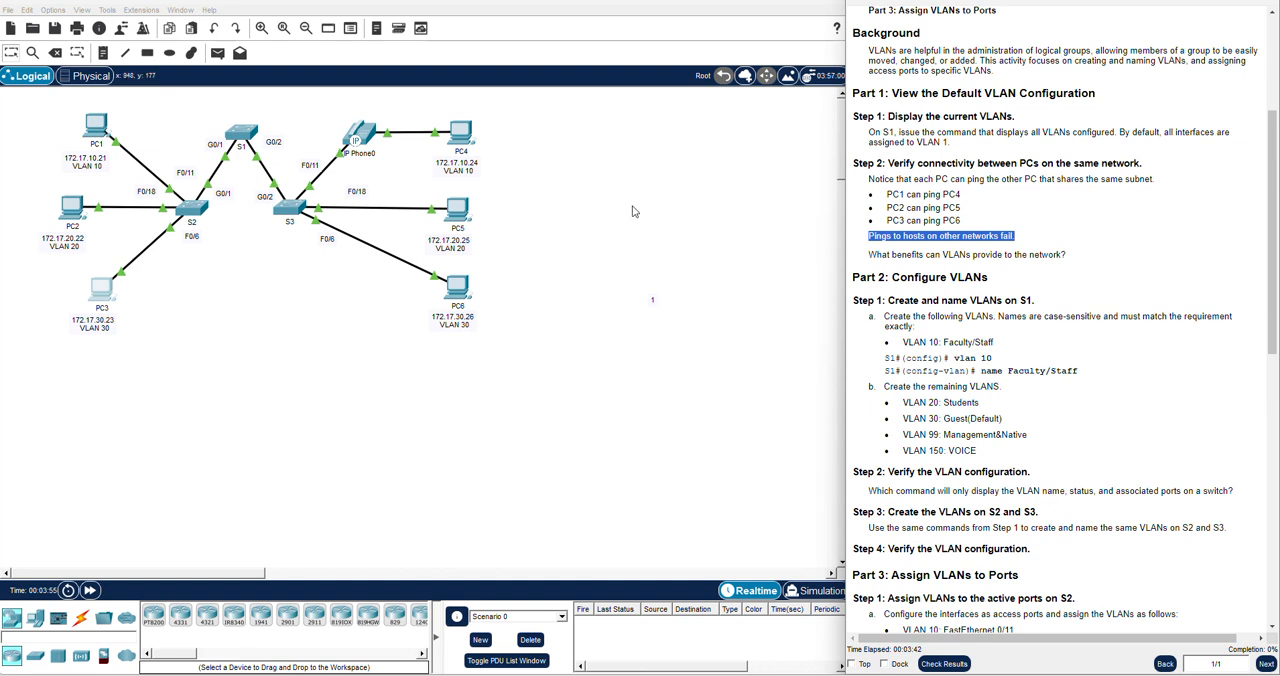
{"action": "triple_click", "coordinate": [958, 256]}
{"action": "left_click", "coordinate": [956, 260]}
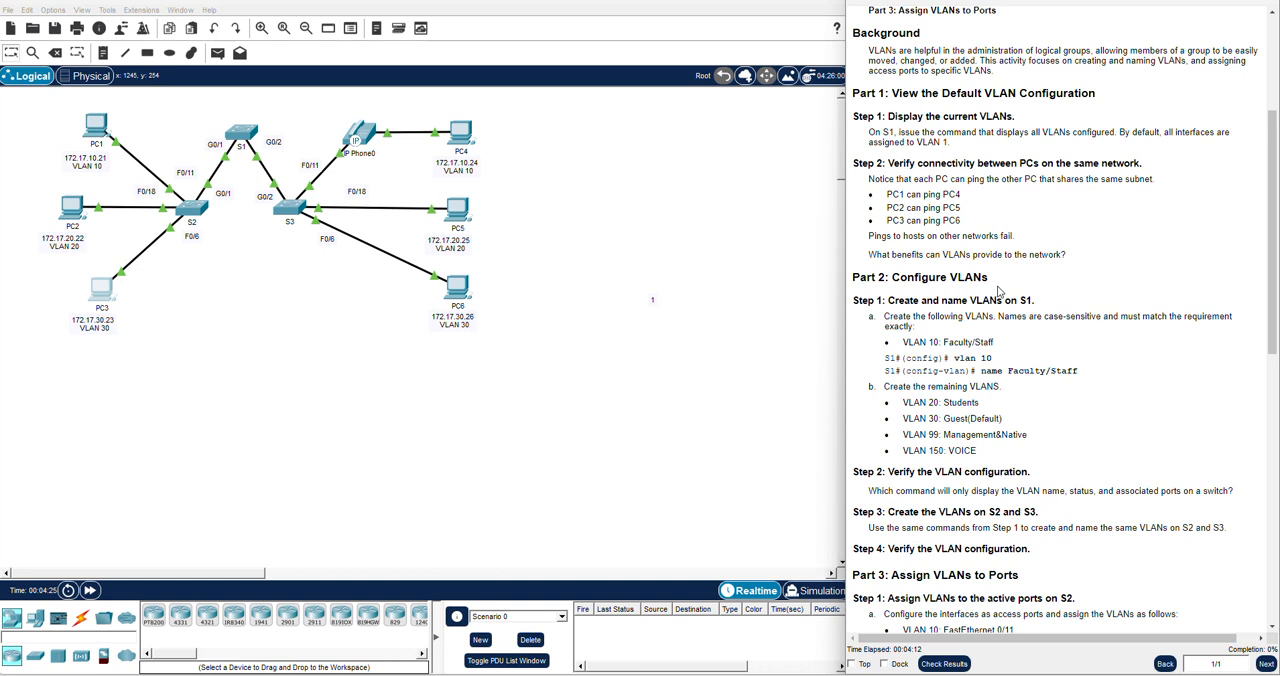
{"action": "scroll", "coordinate": [1060, 254], "scroll_direction": "down", "scroll_amount": 2}
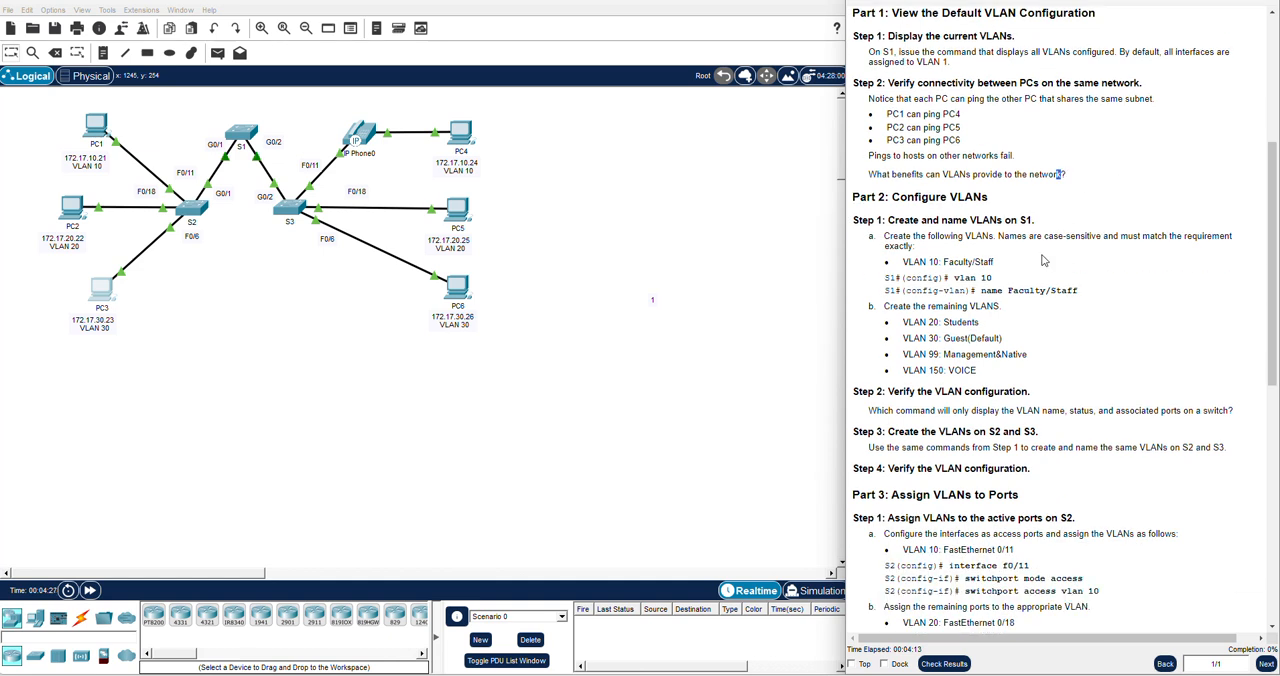
{"action": "triple_click", "coordinate": [966, 196]}
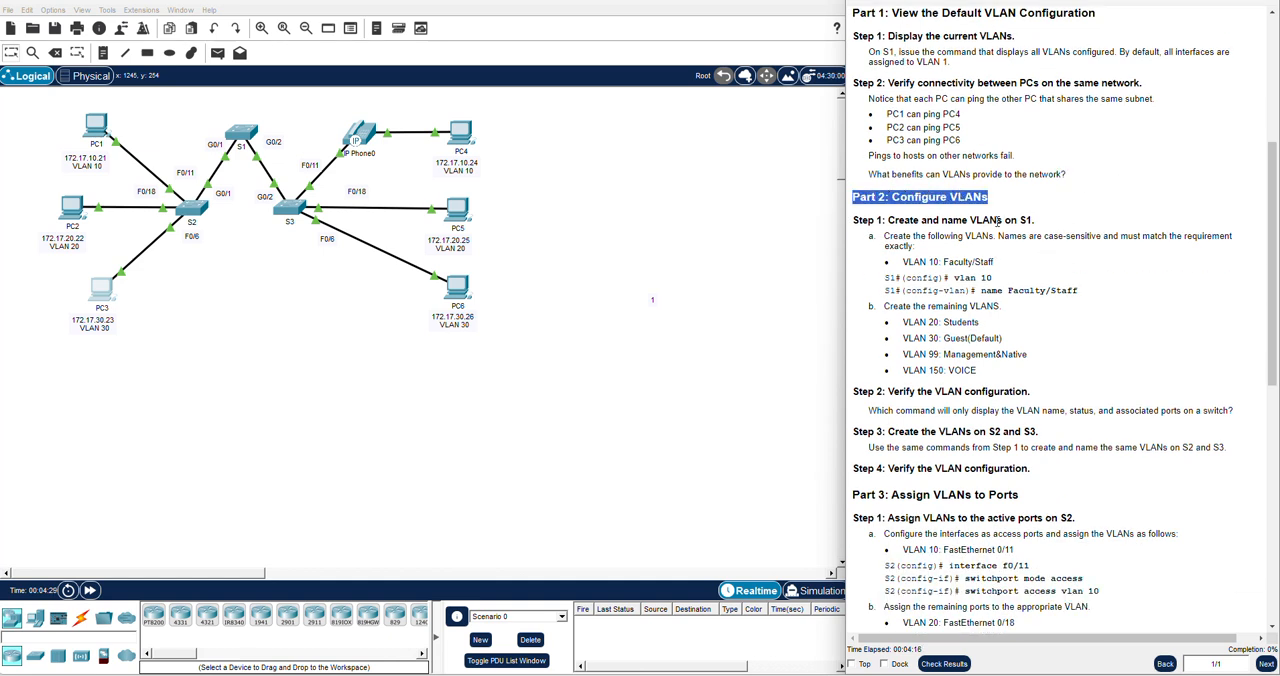
{"action": "left_click", "coordinate": [996, 220]}
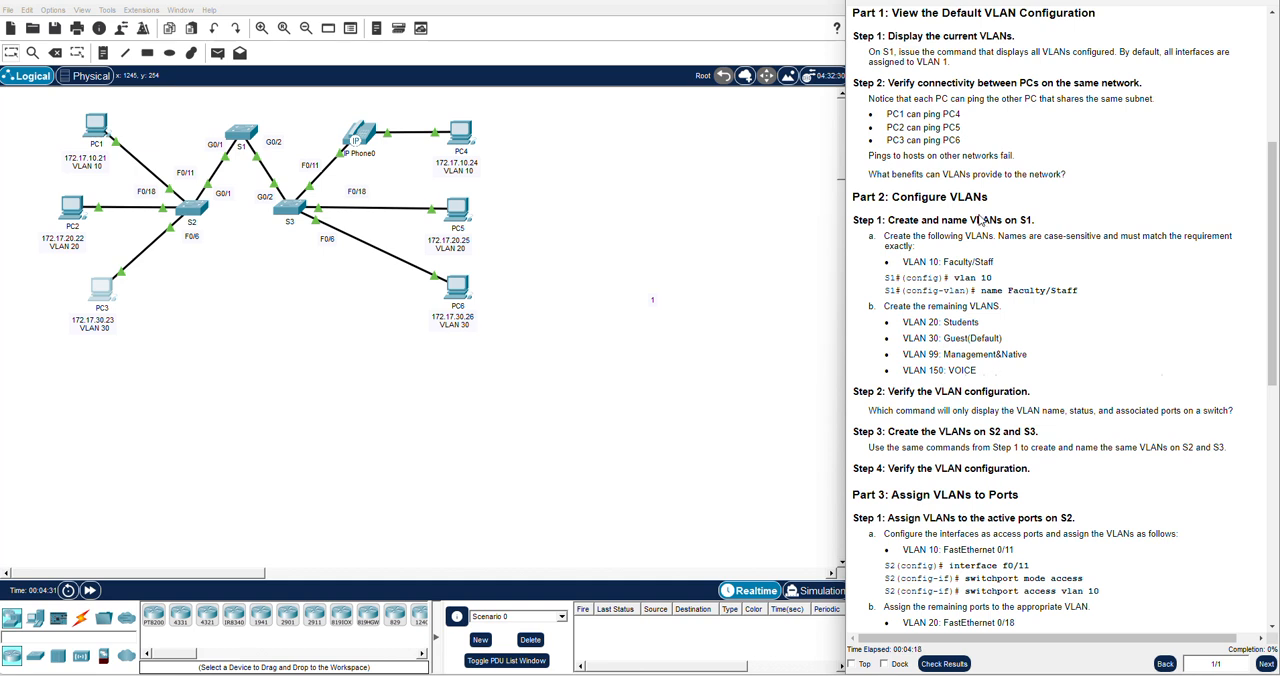
{"action": "scroll", "coordinate": [981, 220], "scroll_direction": "down", "scroll_amount": 1}
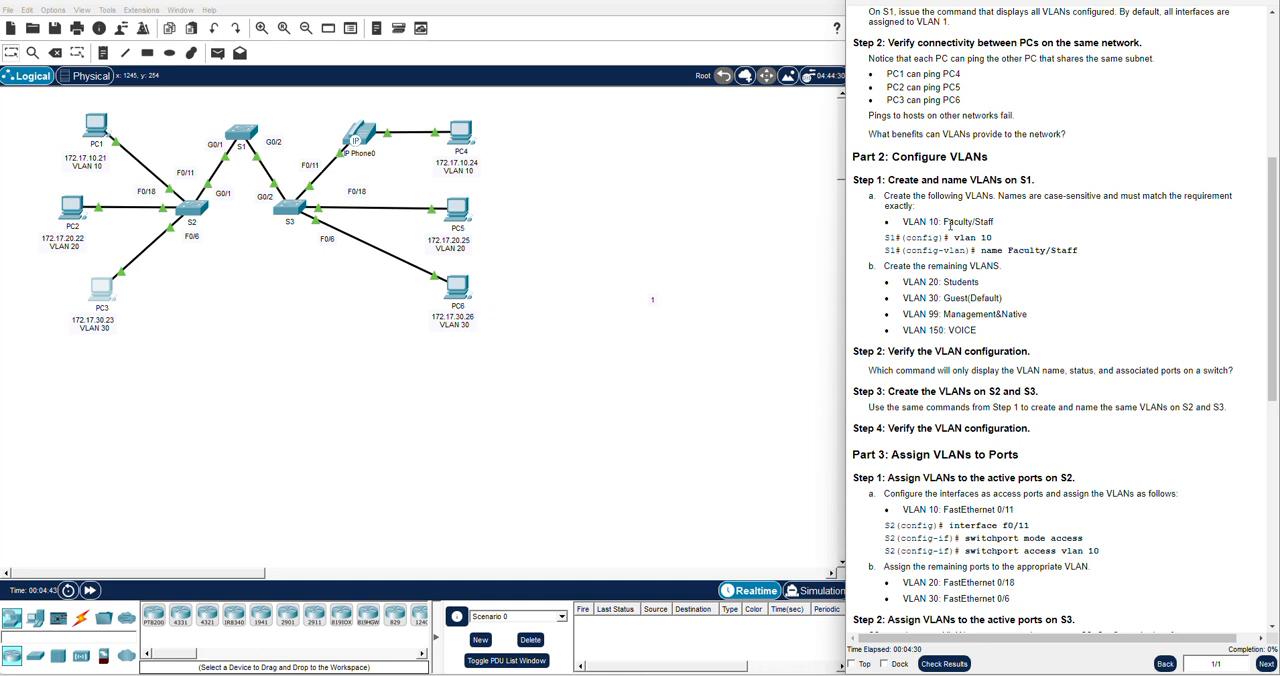
{"action": "triple_click", "coordinate": [944, 222]}
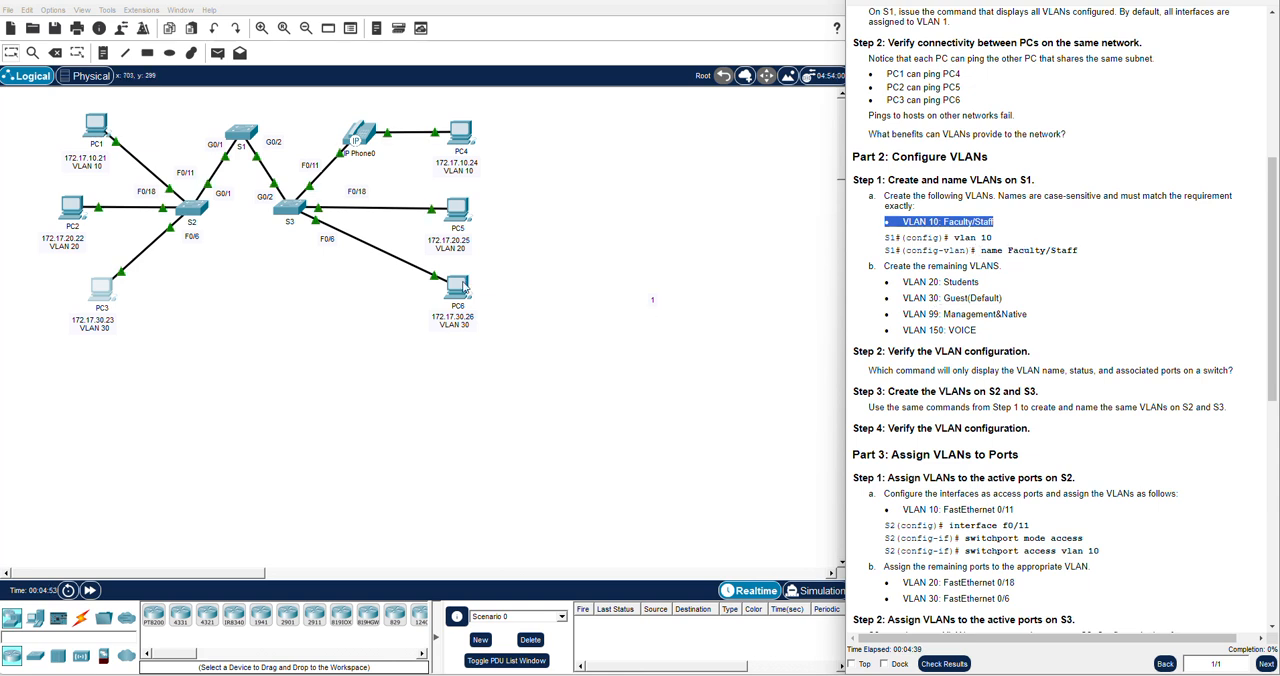
Open S1's command line and enter global configuration mode with enable and config t
{"action": "left_click", "coordinate": [240, 135]}
{"action": "left_click_drag", "start_coordinate": [508, 150], "coordinate": [380, 203]}
{"action": "left_click", "coordinate": [344, 485]}
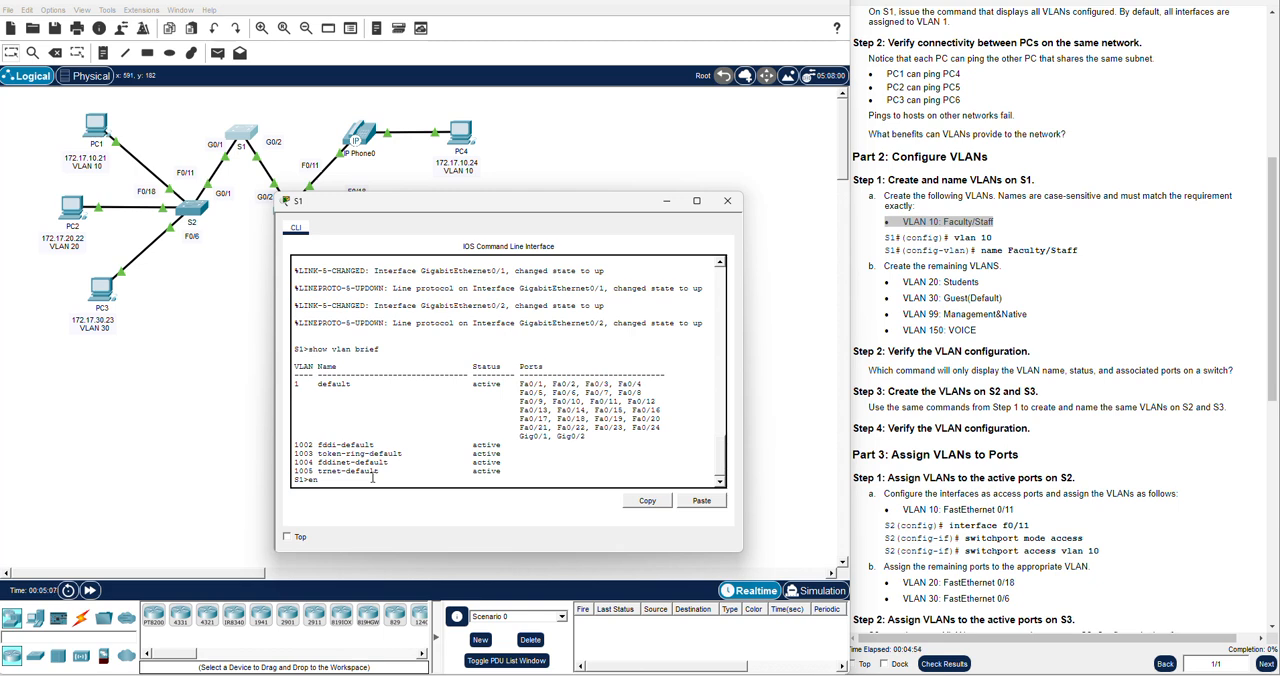
{"action": "type", "text": "able"}
{"action": "key", "text": "Return"}
{"action": "type", "text": "config t"}
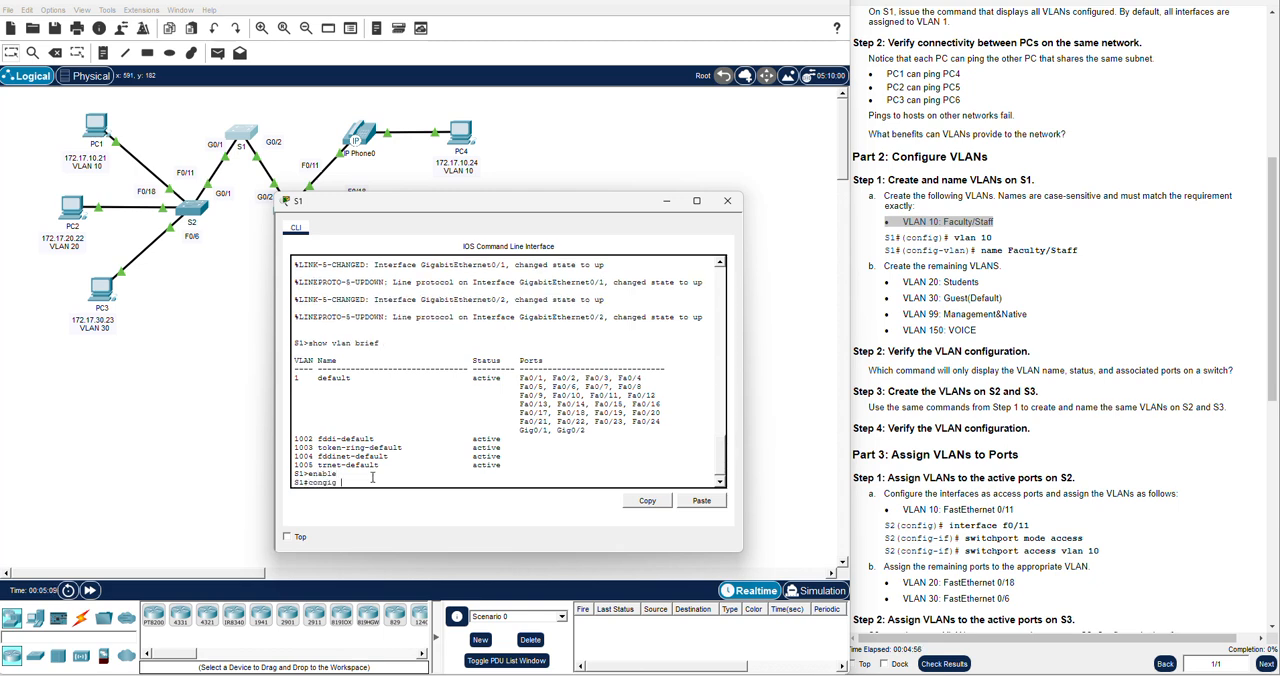
{"action": "type", "text": " t"}
{"action": "key", "text": "Return"}
{"action": "key", "text": "Return"}
{"action": "key", "text": "Return"}
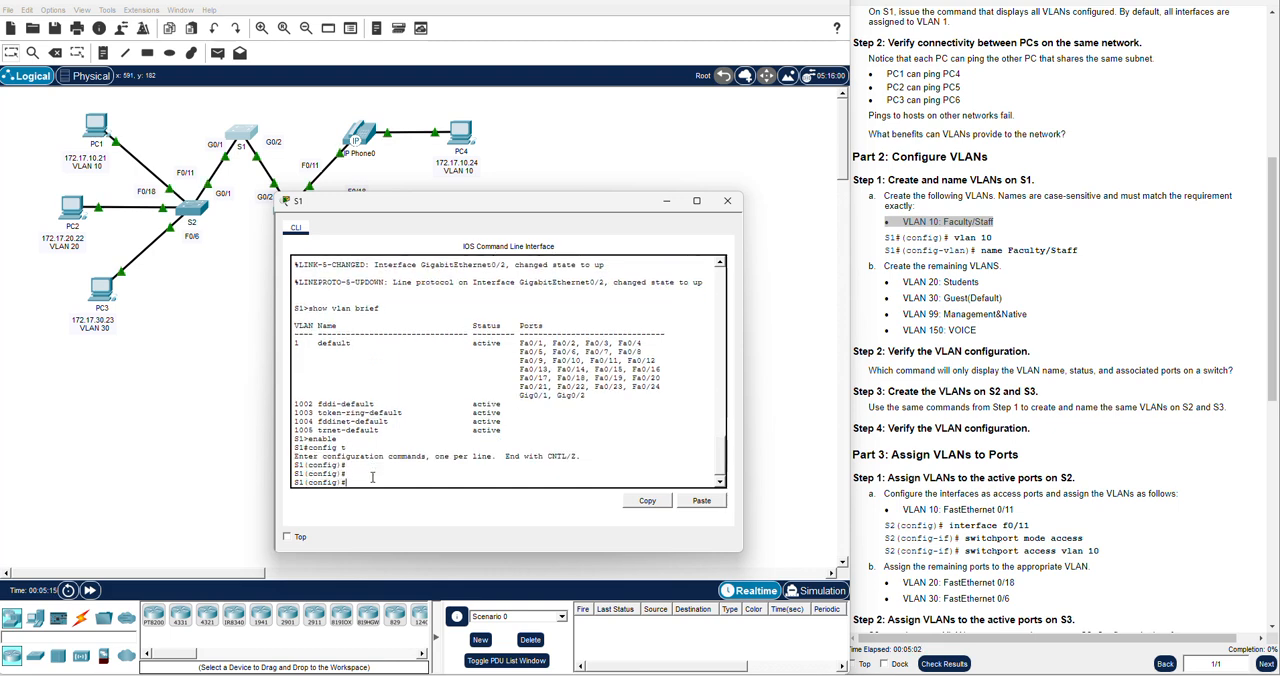
Create VLAN 10 on S1 and name it Faculty/Staff
{"action": "type", "text": "vlan "}
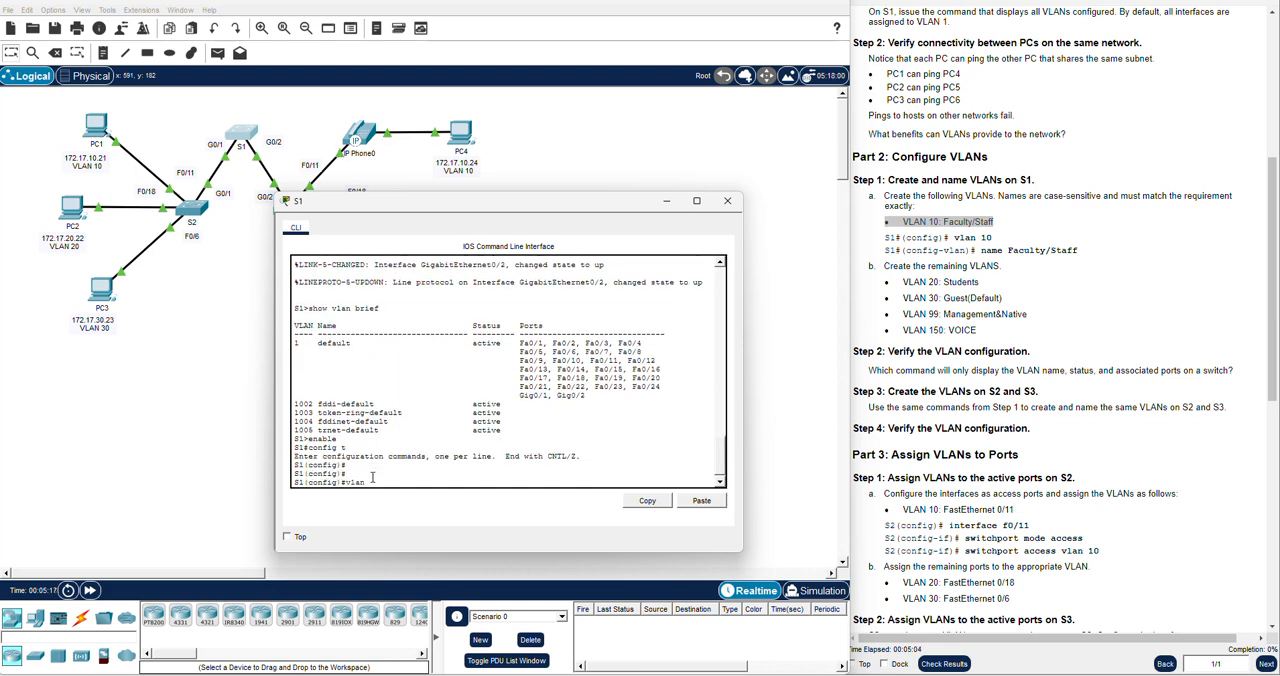
{"action": "type", "text": "10"}
{"action": "key", "text": "Return"}
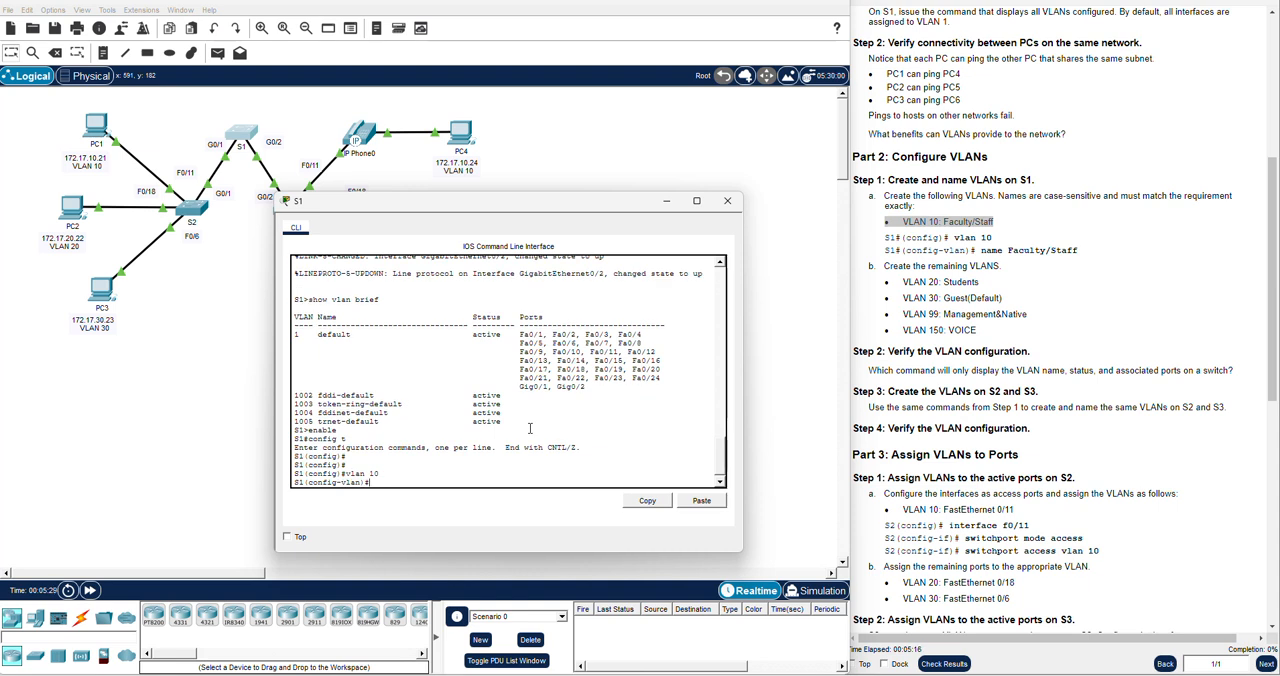
{"action": "type", "text": "name Faculty/Staff"}
{"action": "key", "text": "Return"}
Create VLAN 20 on S1 and name it Students
{"action": "type", "text": "vlan 20"}
{"action": "key", "text": "Return"}
{"action": "type", "text": "name Students"}
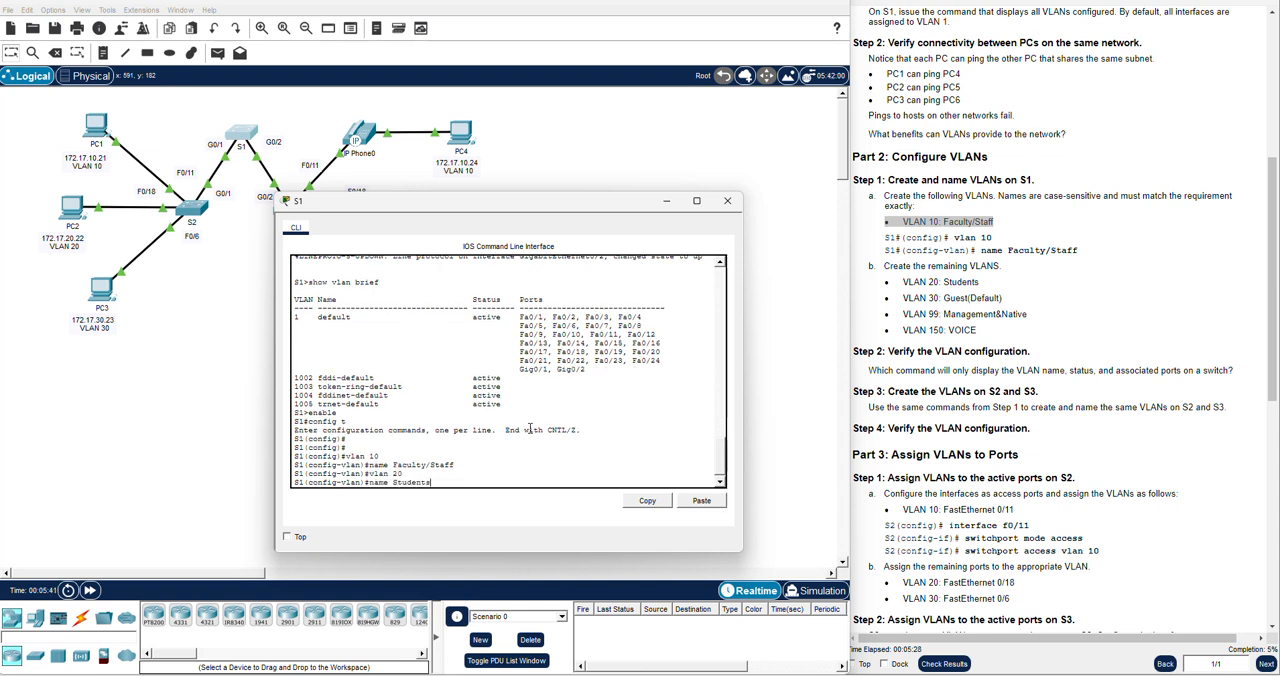
{"action": "key", "text": "Return"}
Create VLAN 30 on S1 and name it Guest(Default)
{"action": "type", "text": "vlan 30"}
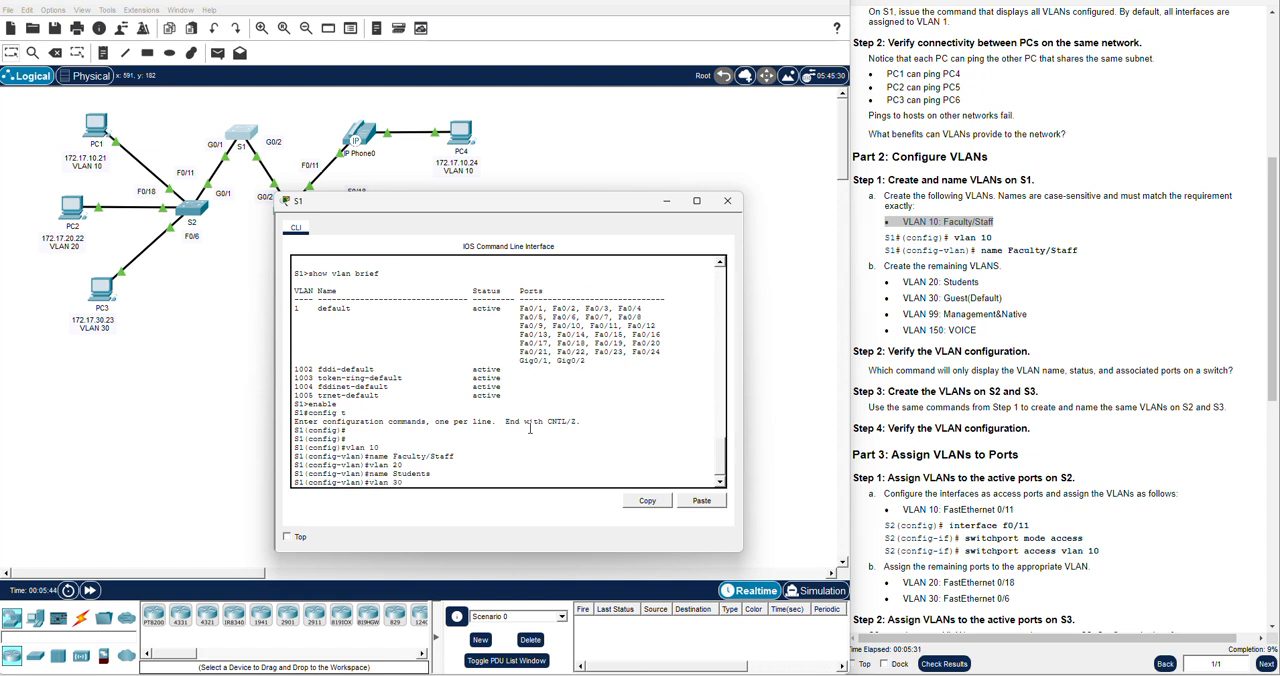
{"action": "key", "text": "Return"}
{"action": "type", "text": "name Gues"}
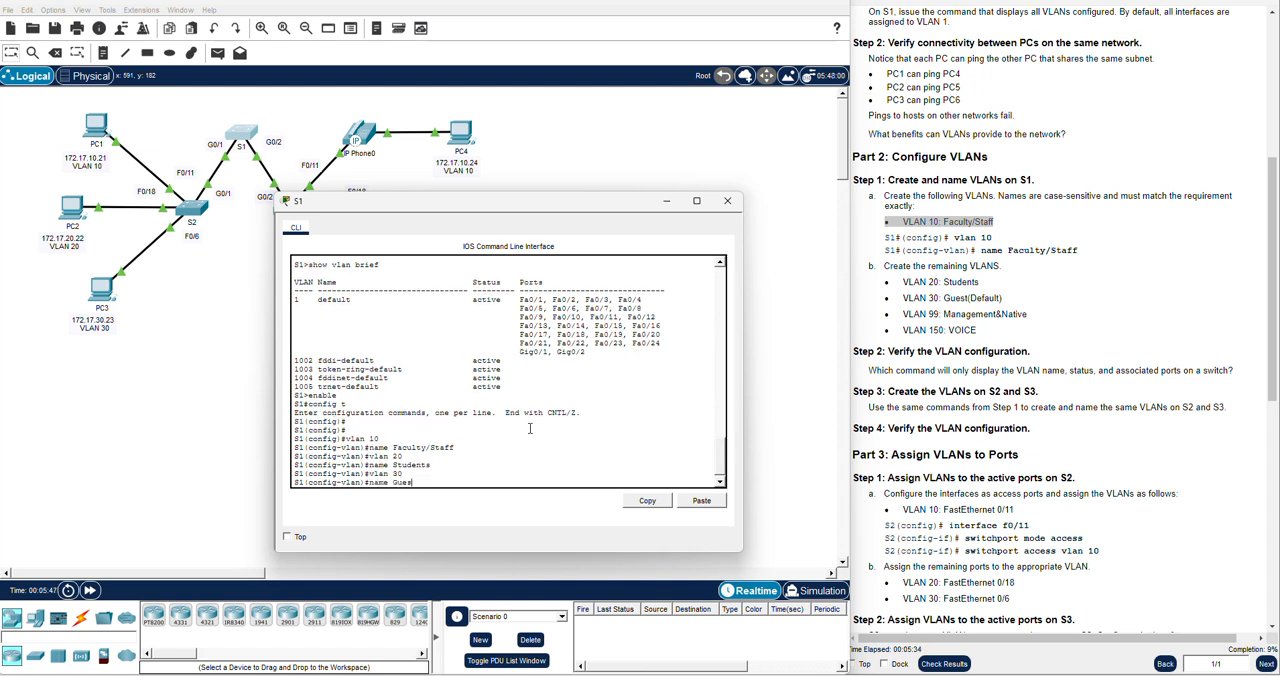
{"action": "type", "text": "t(Default"}
{"action": "key", "text": "Return"}
Create VLAN 99 on S1 and name it Management&Native
{"action": "type", "text": "vlan)#vlan"}
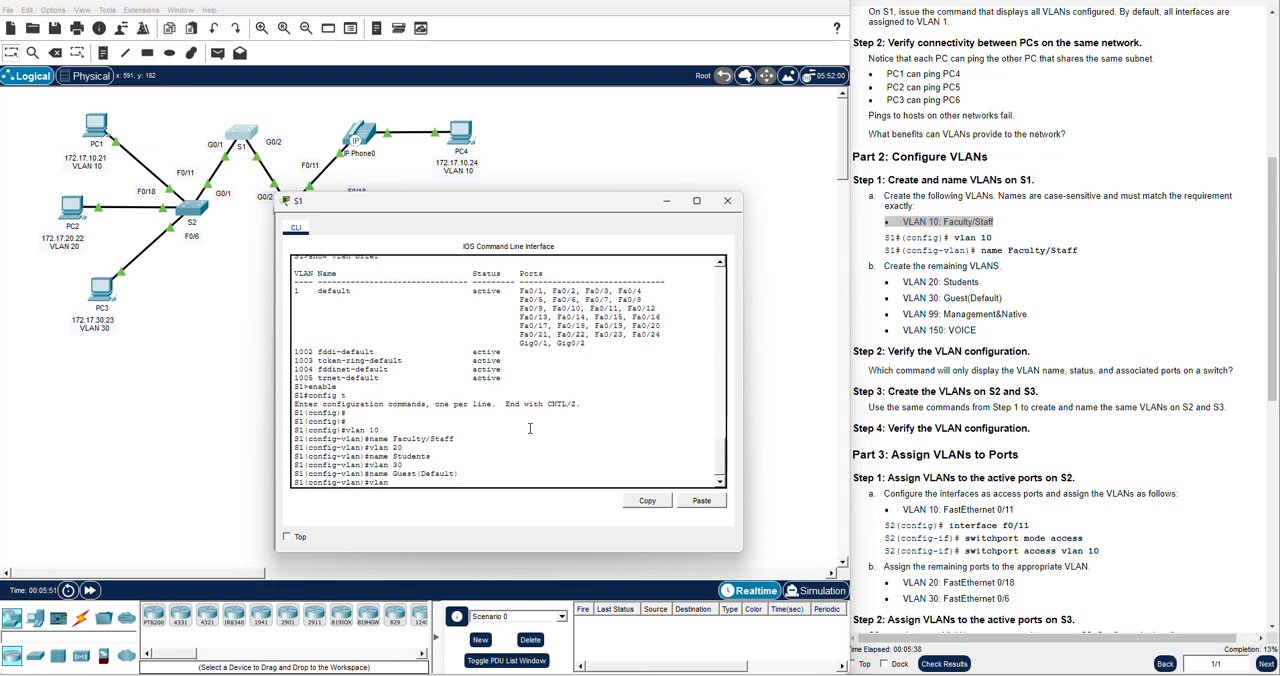
{"action": "type", "text": " 99"}
{"action": "key", "text": "Return"}
{"action": "type", "text": "name Management"}
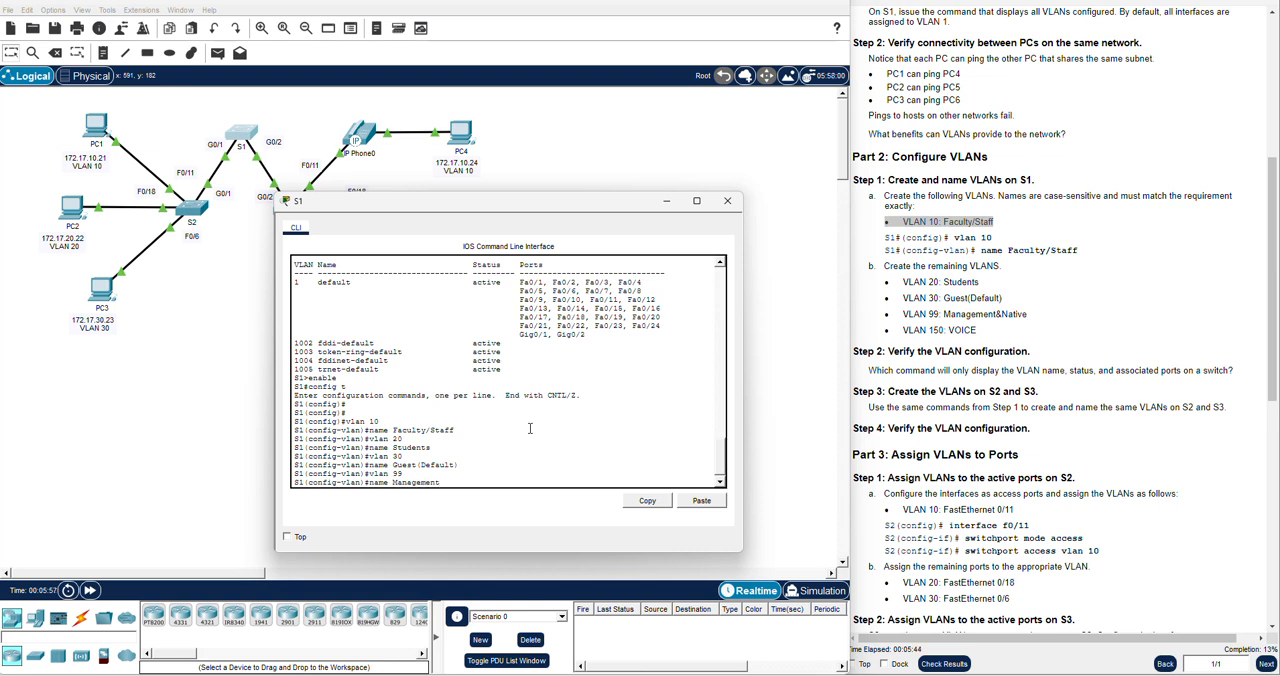
{"action": "type", "text": "&Native"}
{"action": "key", "text": "Return"}
Create VLAN 150 on S1 and name it VOICE
{"action": "type", "text": "vlan "}
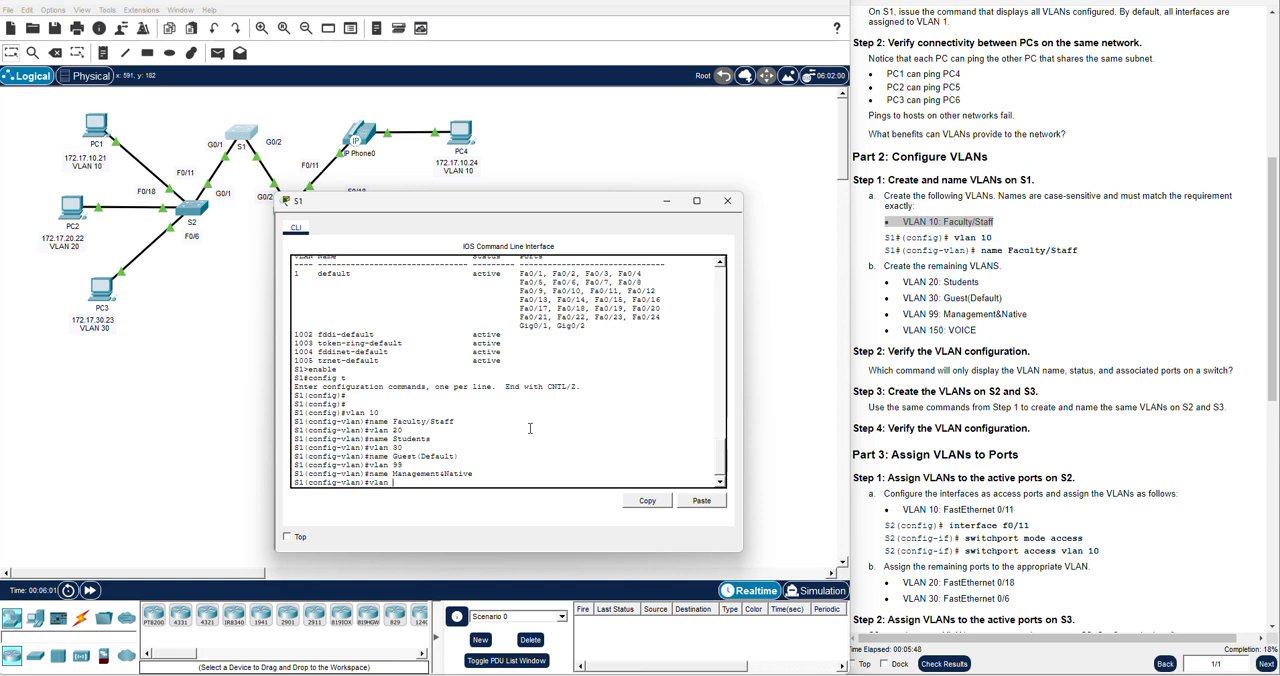
{"action": "type", "text": "150"}
{"action": "key", "text": "Return"}
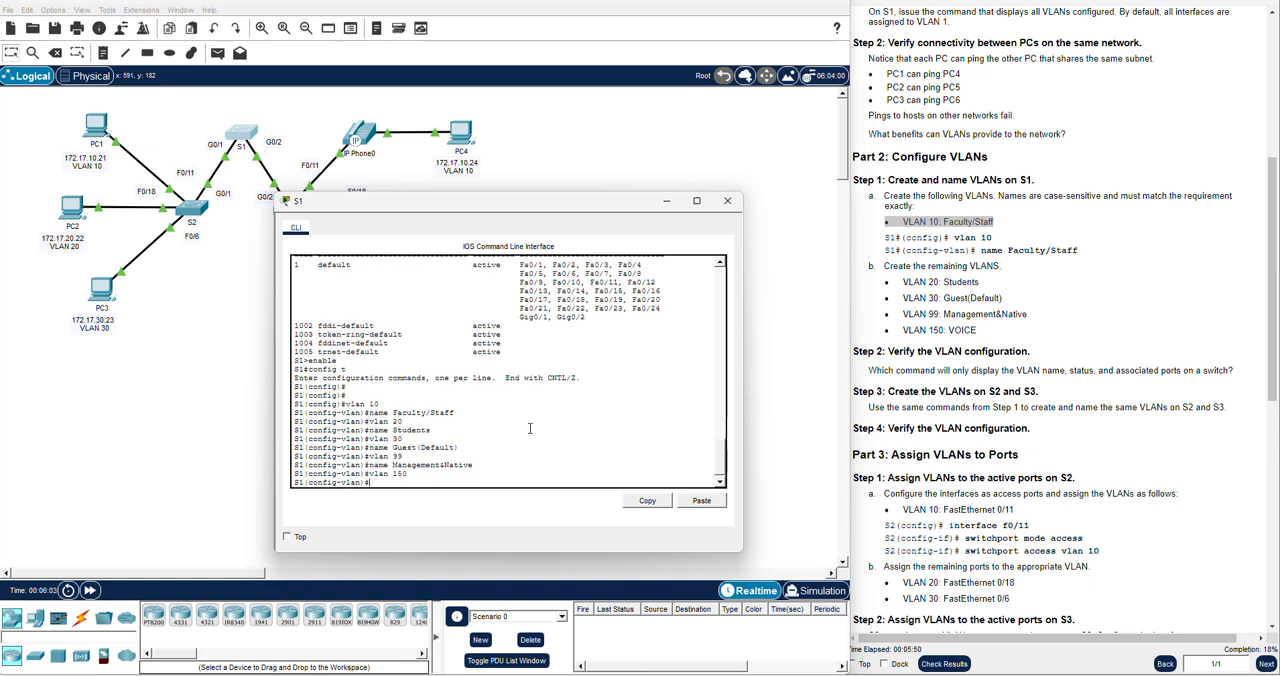
{"action": "type", "text": "name VOICE"}
{"action": "key", "text": "Return"}
{"action": "key", "text": "Return"}
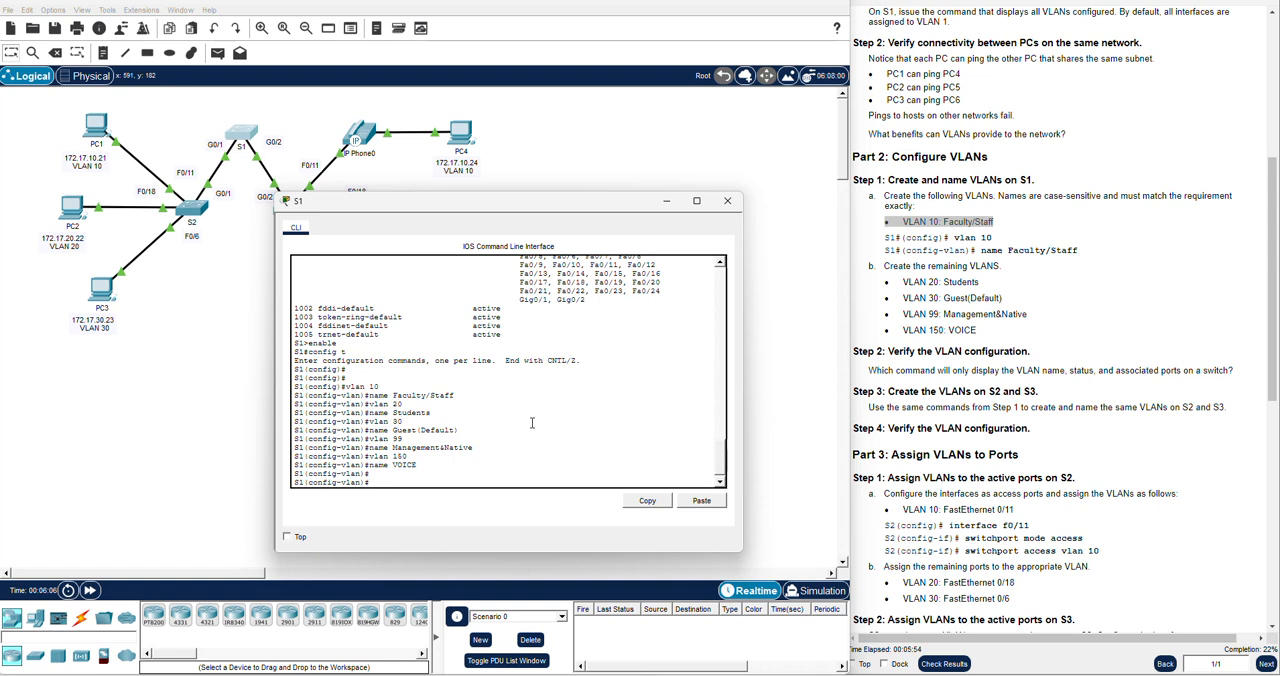
End configuration mode on S1 and run show vlan brief to check the newly created VLANs
{"action": "scroll", "coordinate": [936, 403], "scroll_direction": "down", "scroll_amount": 2}
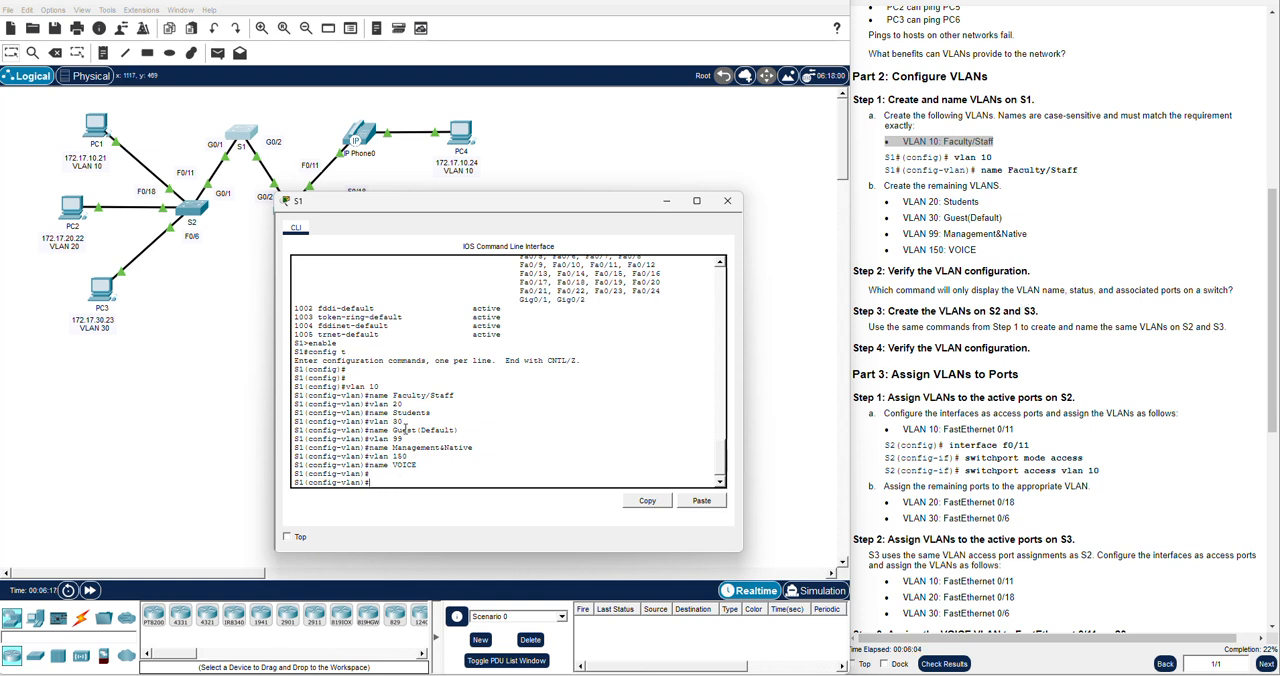
{"action": "type", "text": "END"}
{"action": "key", "text": "Return"}
{"action": "key", "text": "Return"}
{"action": "key", "text": "Return"}
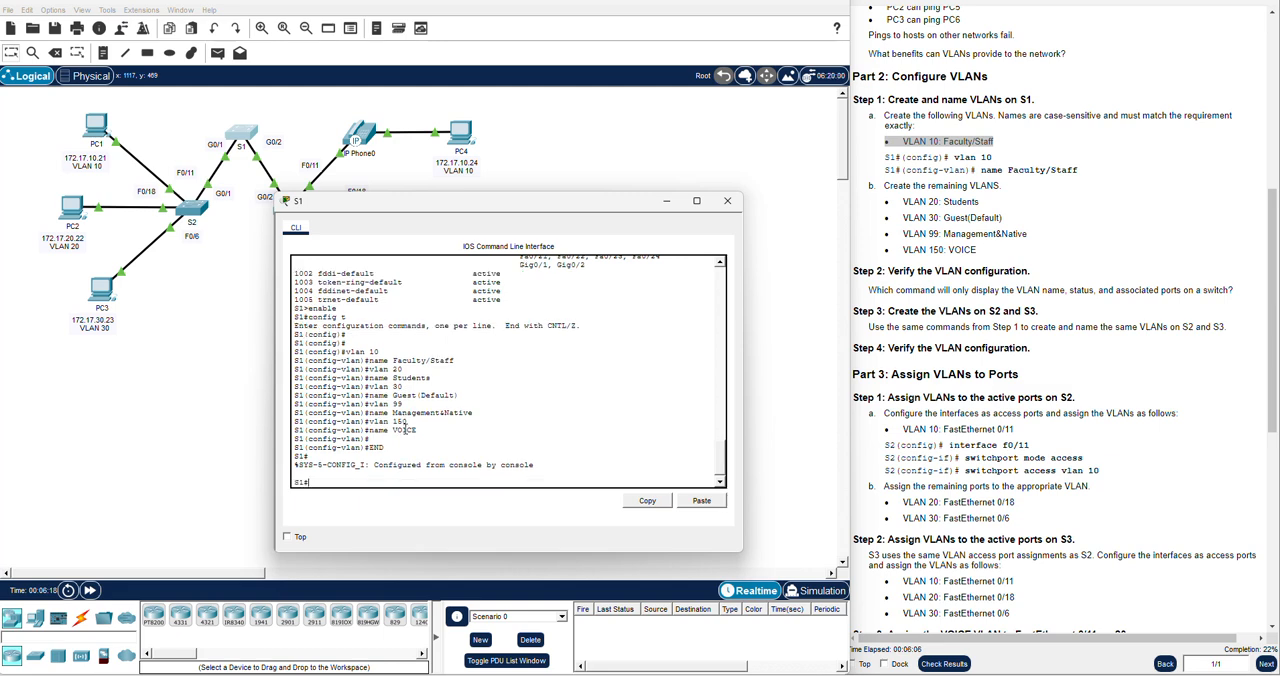
{"action": "type", "text": "show vlan brief"}
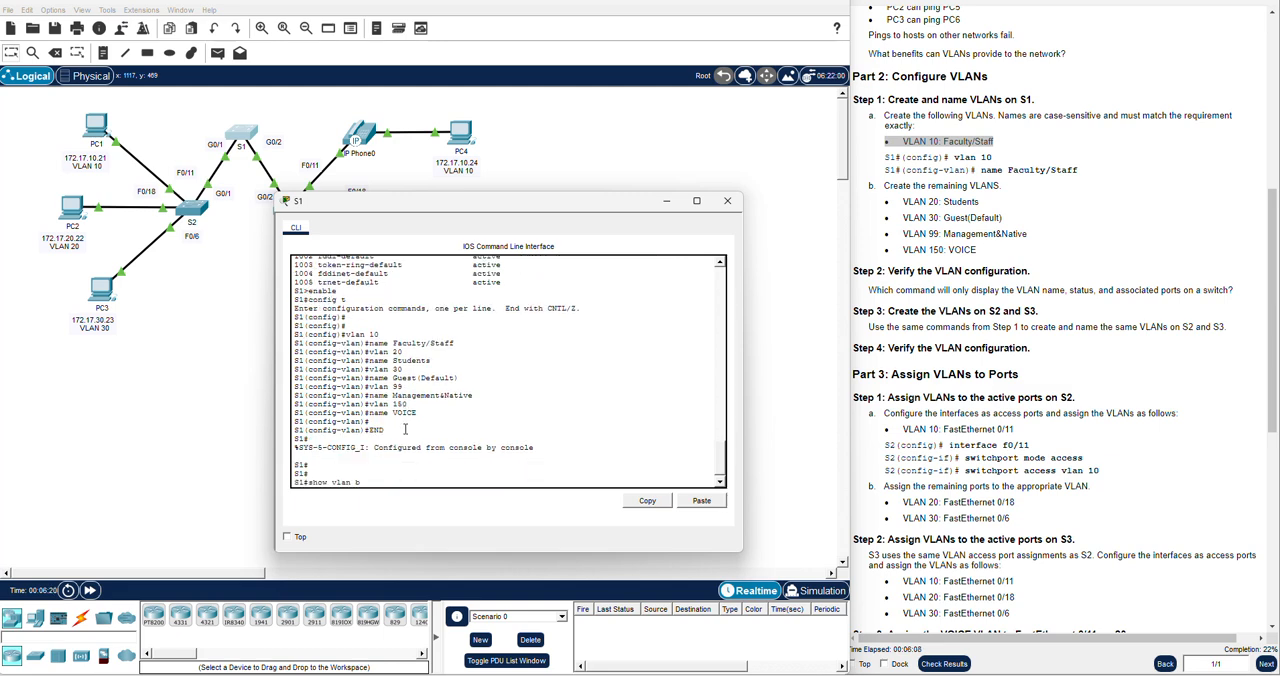
{"action": "key", "text": "Return"}
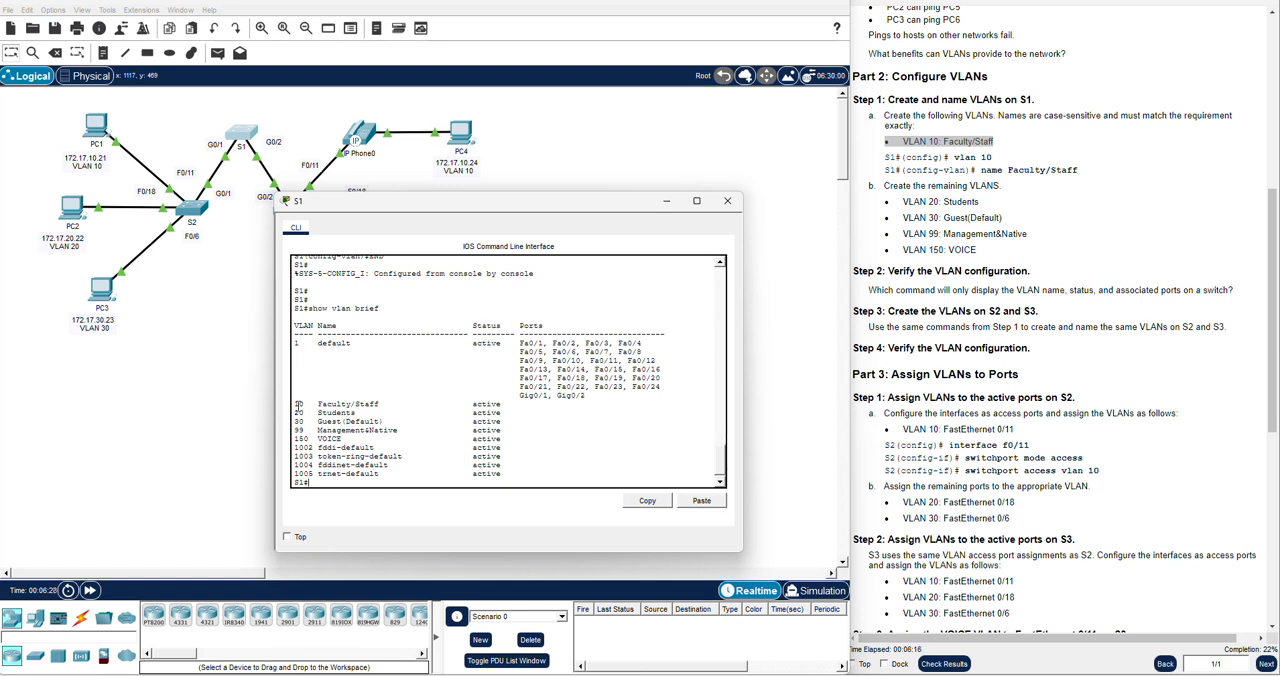
{"action": "left_click_drag", "start_coordinate": [297, 404], "coordinate": [543, 438]}
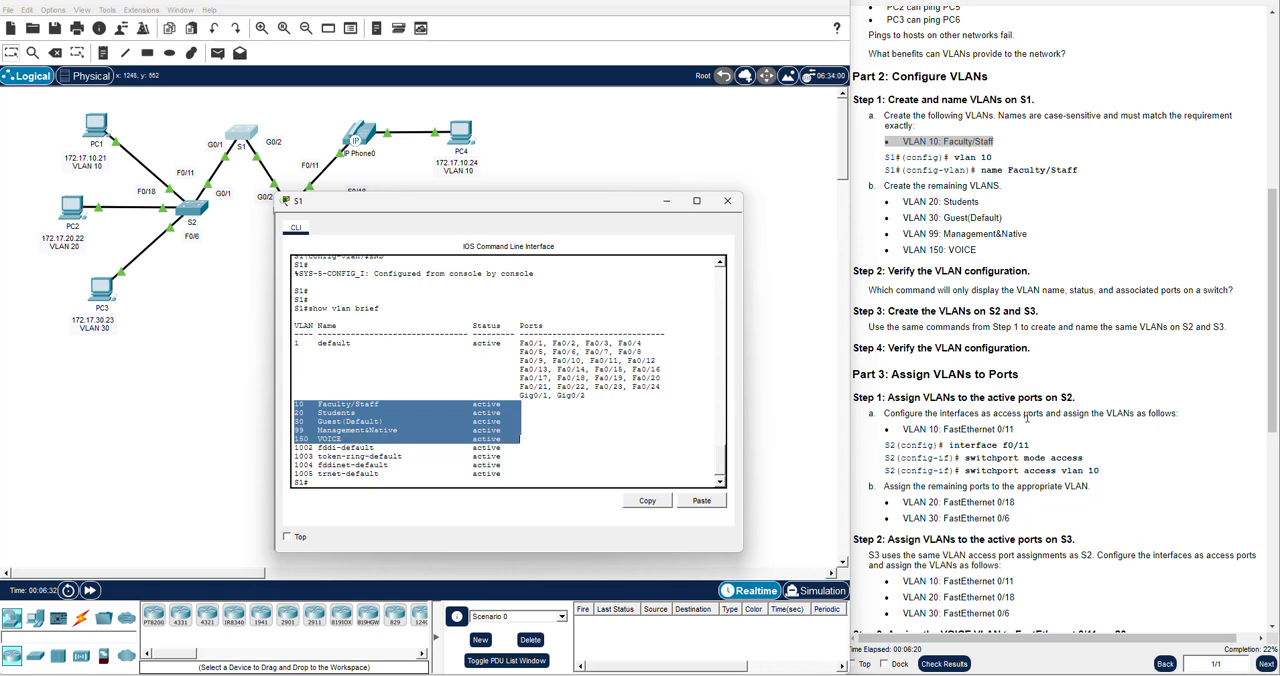
Read the Part 3 instructions for assigning VLANs to the active ports on S2, and close the S1 window
{"action": "left_click", "coordinate": [1086, 392]}
{"action": "scroll", "coordinate": [1079, 385], "scroll_direction": "down", "scroll_amount": 1}
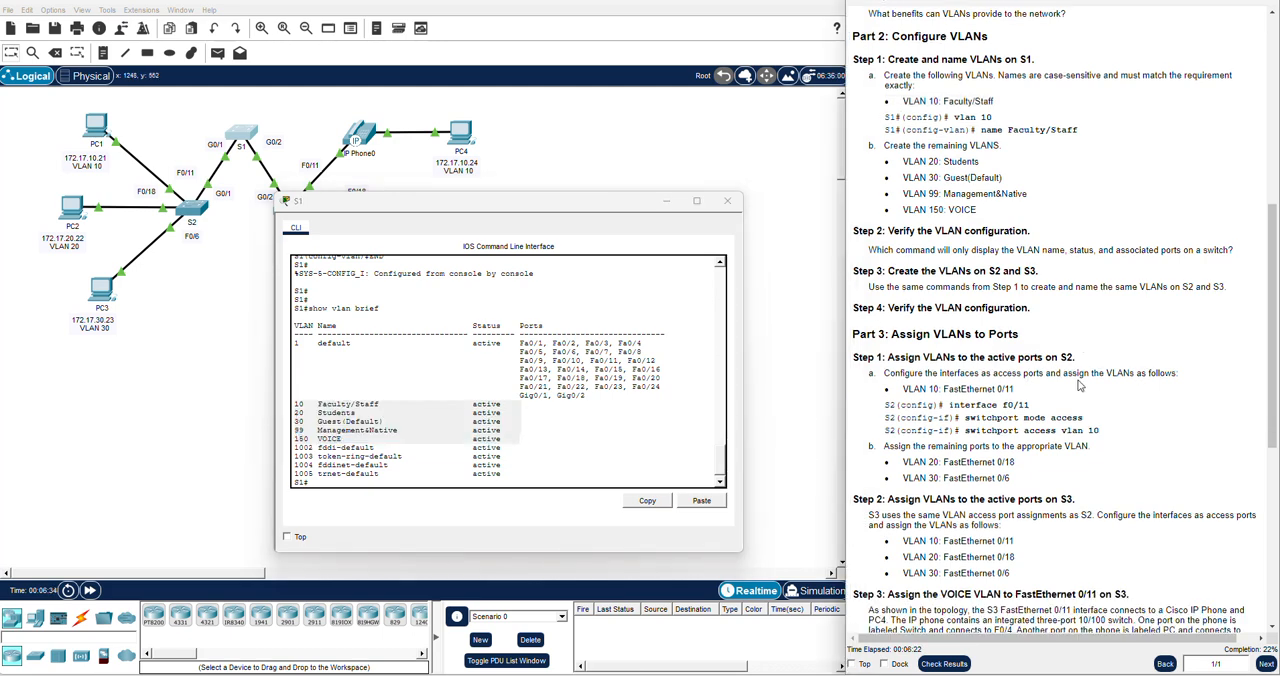
{"action": "scroll", "coordinate": [1079, 385], "scroll_direction": "down", "scroll_amount": 1}
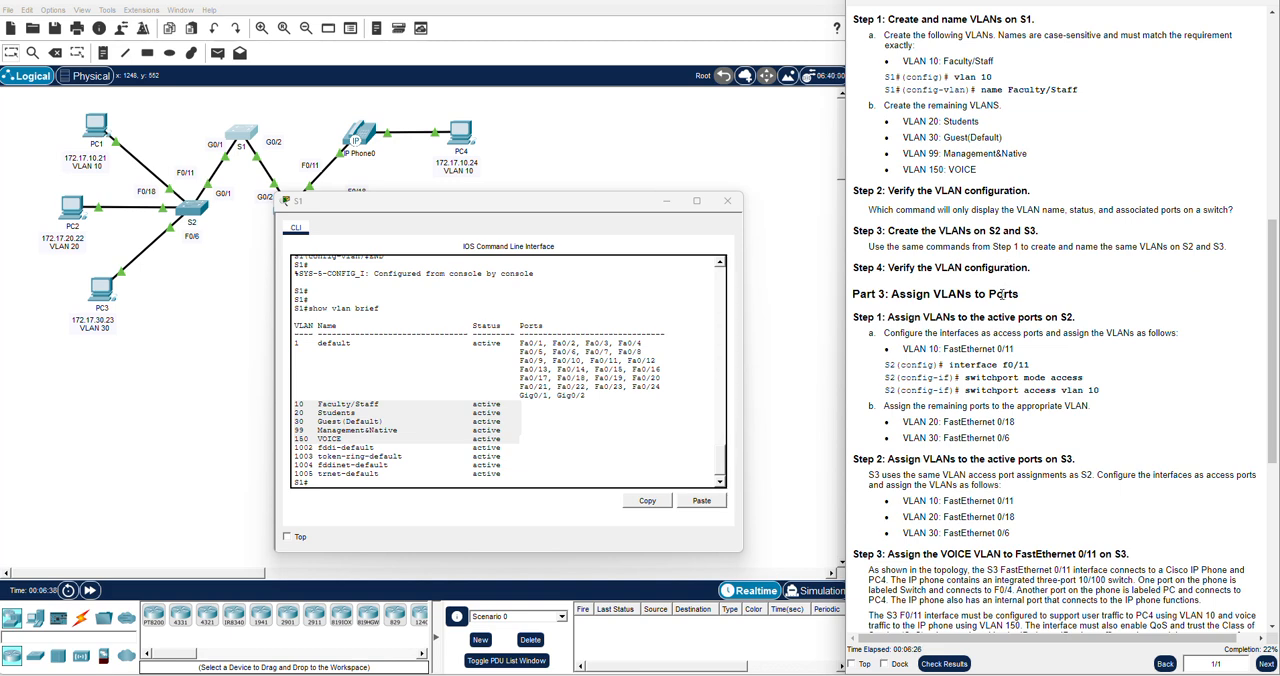
{"action": "triple_click", "coordinate": [945, 293]}
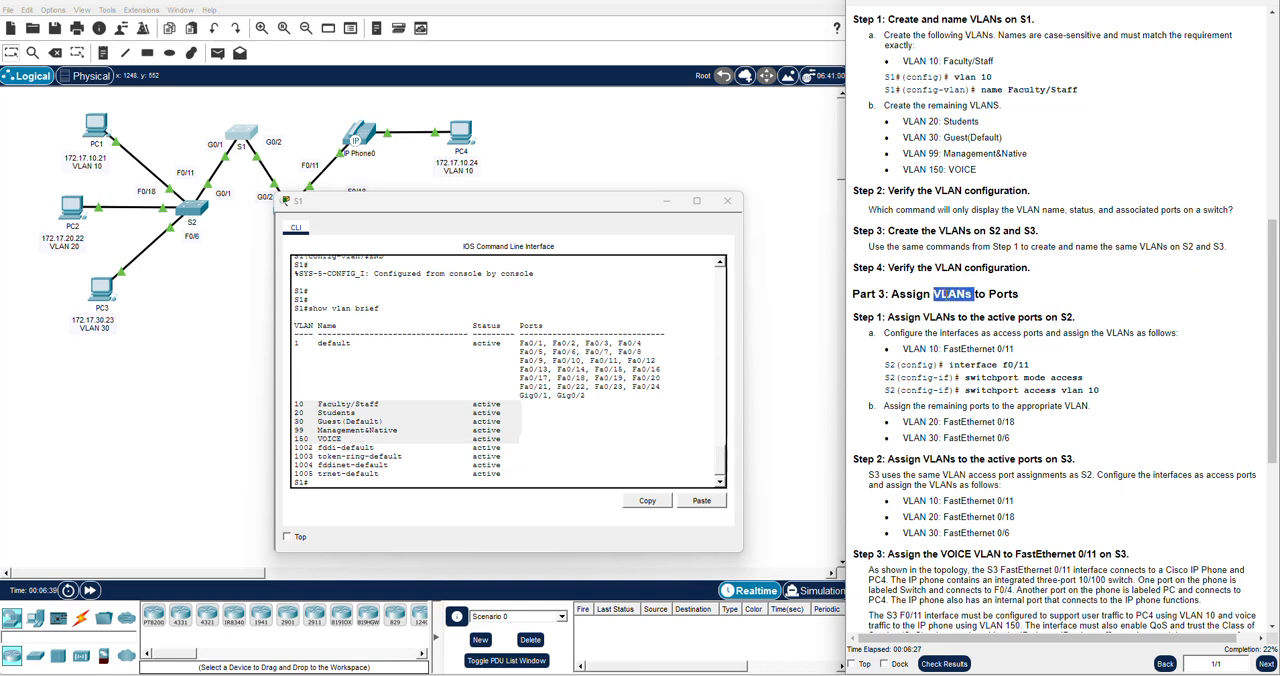
{"action": "left_click", "coordinate": [945, 334]}
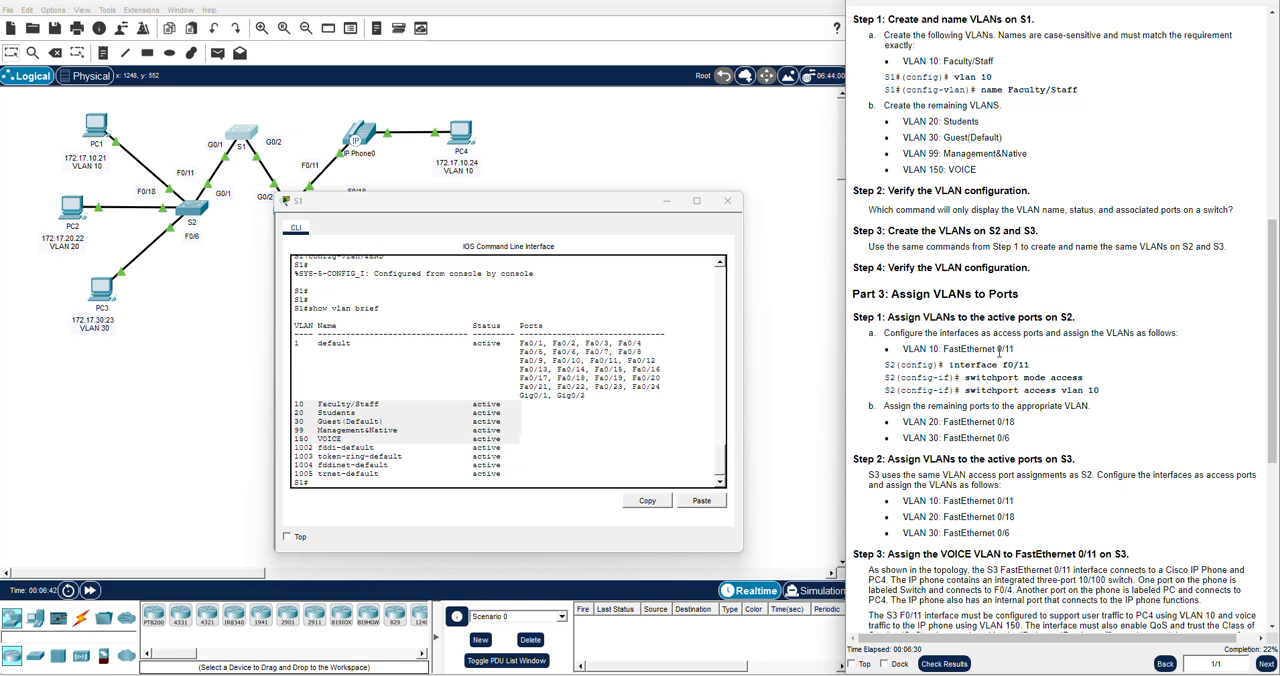
{"action": "scroll", "coordinate": [1000, 320], "scroll_direction": "down", "scroll_amount": 2}
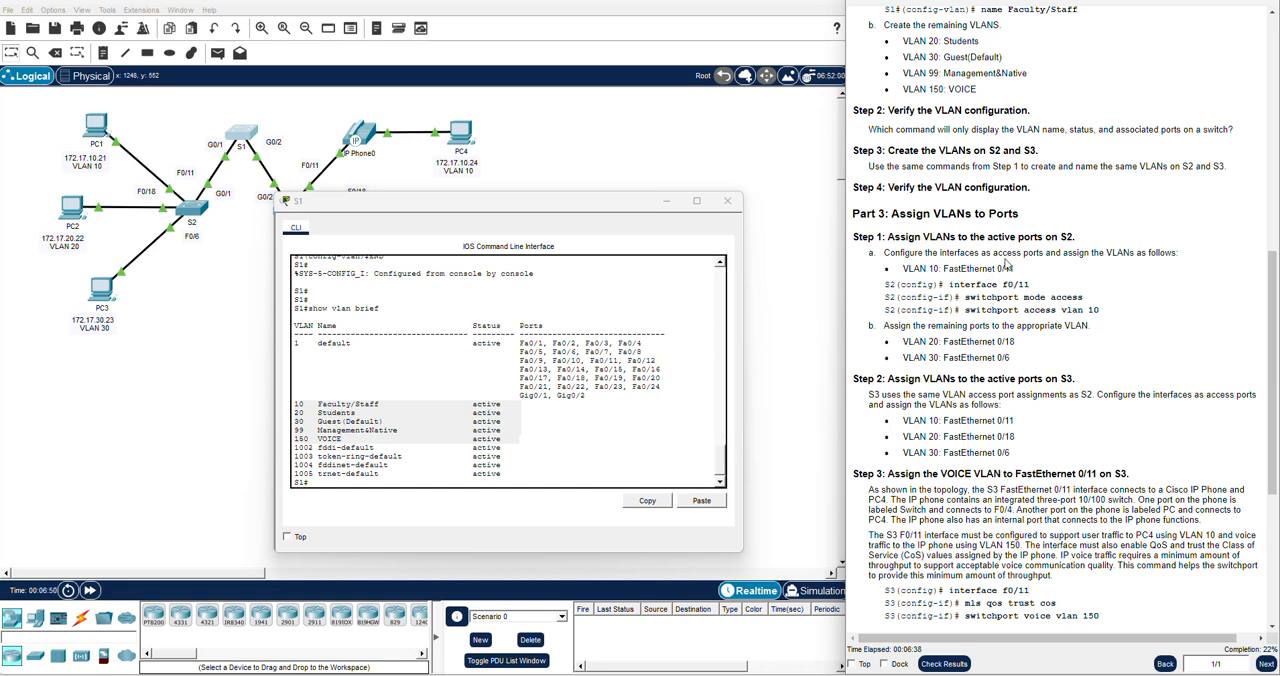
{"action": "left_click_drag", "start_coordinate": [993, 252], "coordinate": [1044, 254]}
{"action": "left_click", "coordinate": [1058, 262]}
{"action": "left_click", "coordinate": [727, 201]}
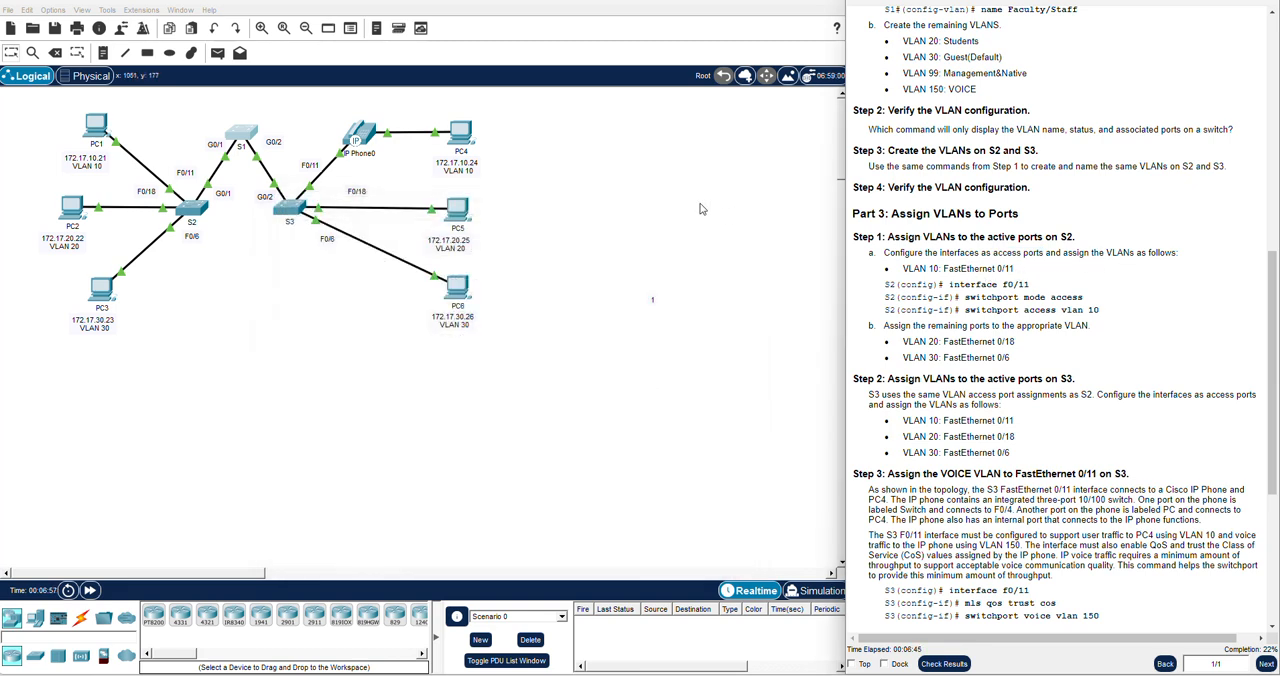
Open S2's command line and enter global configuration mode with en and config t
{"action": "left_click", "coordinate": [199, 207]}
{"action": "key", "text": "Return"}
{"action": "key", "text": "Return"}
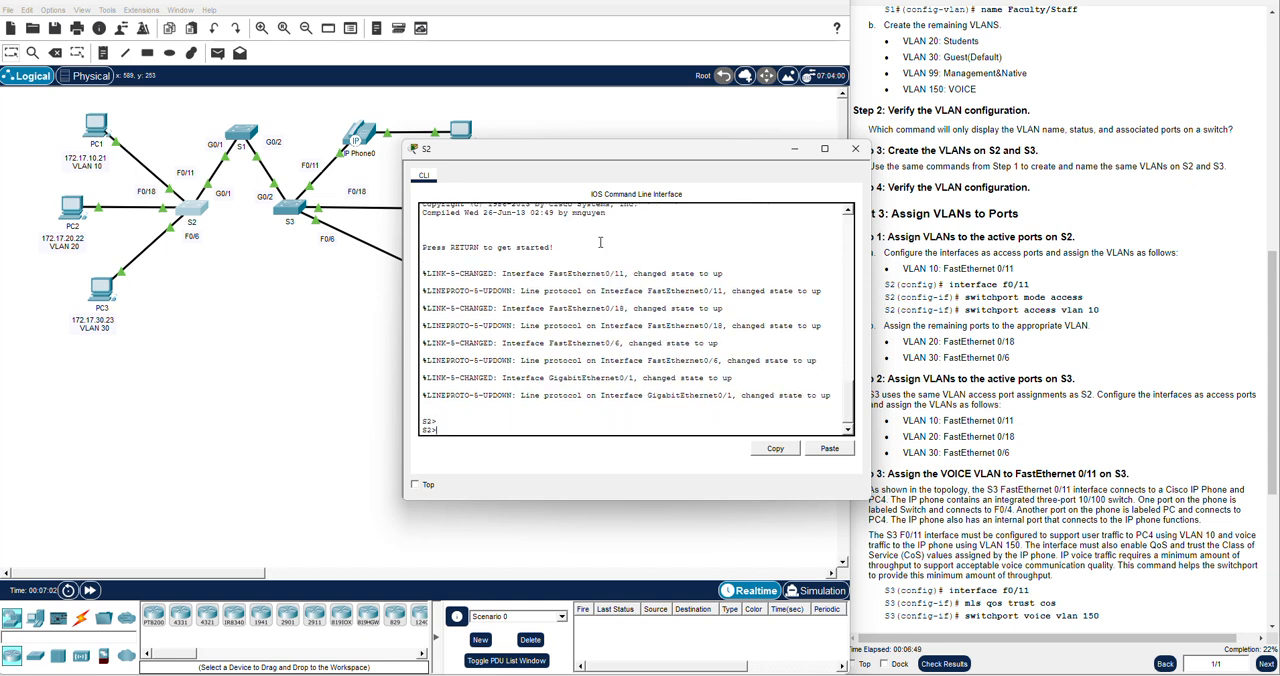
{"action": "left_click_drag", "start_coordinate": [618, 156], "coordinate": [519, 176]}
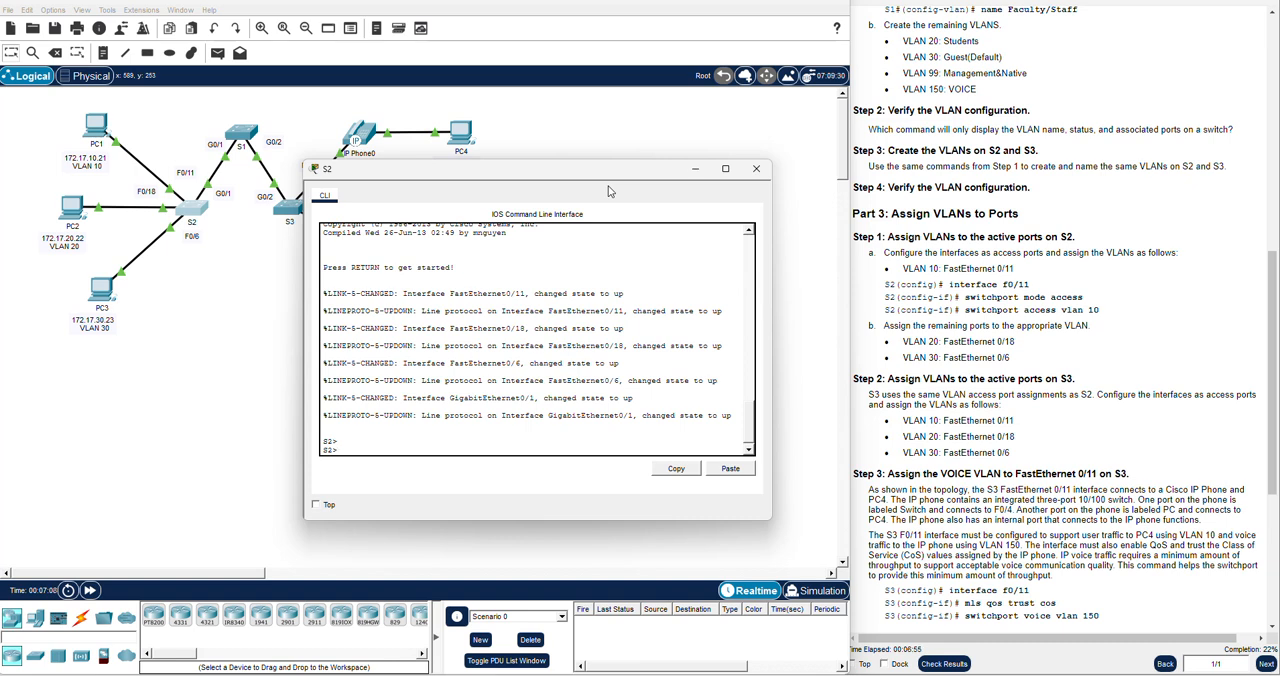
{"action": "type", "text": "en"}
{"action": "key", "text": "Return"}
{"action": "type", "text": "config t"}
{"action": "key", "text": "Return"}
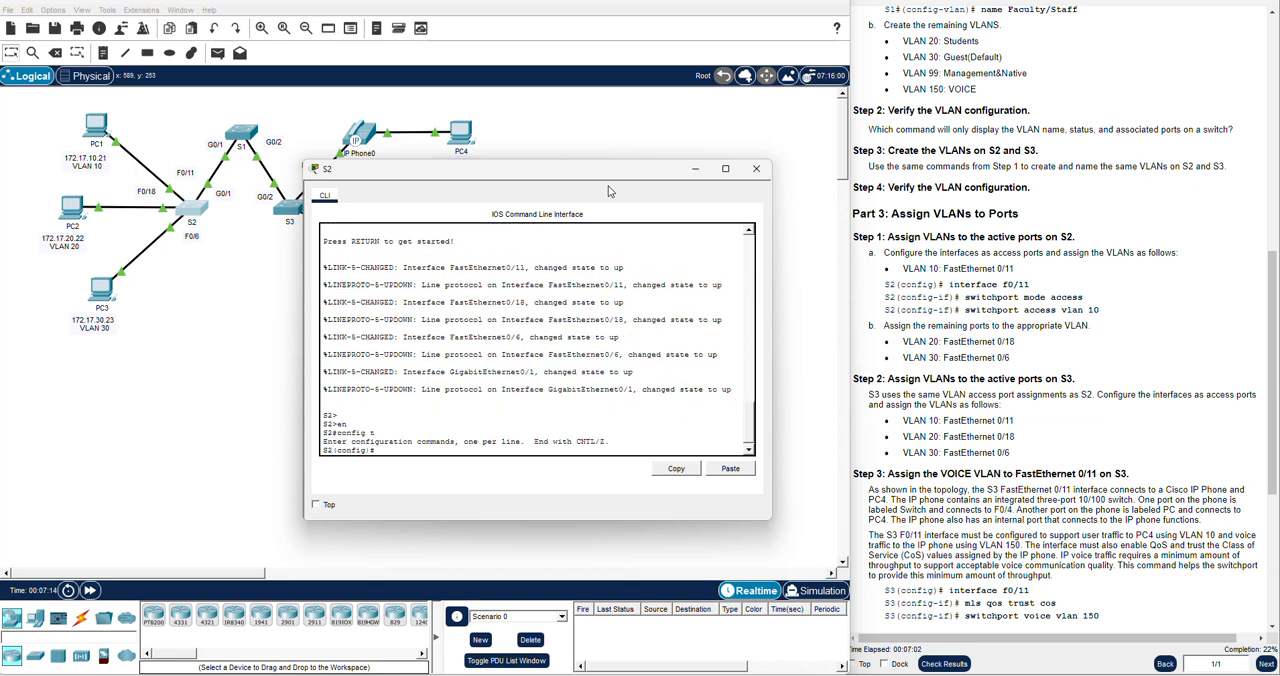
{"action": "key", "text": "Return"}
{"action": "key", "text": "Return"}
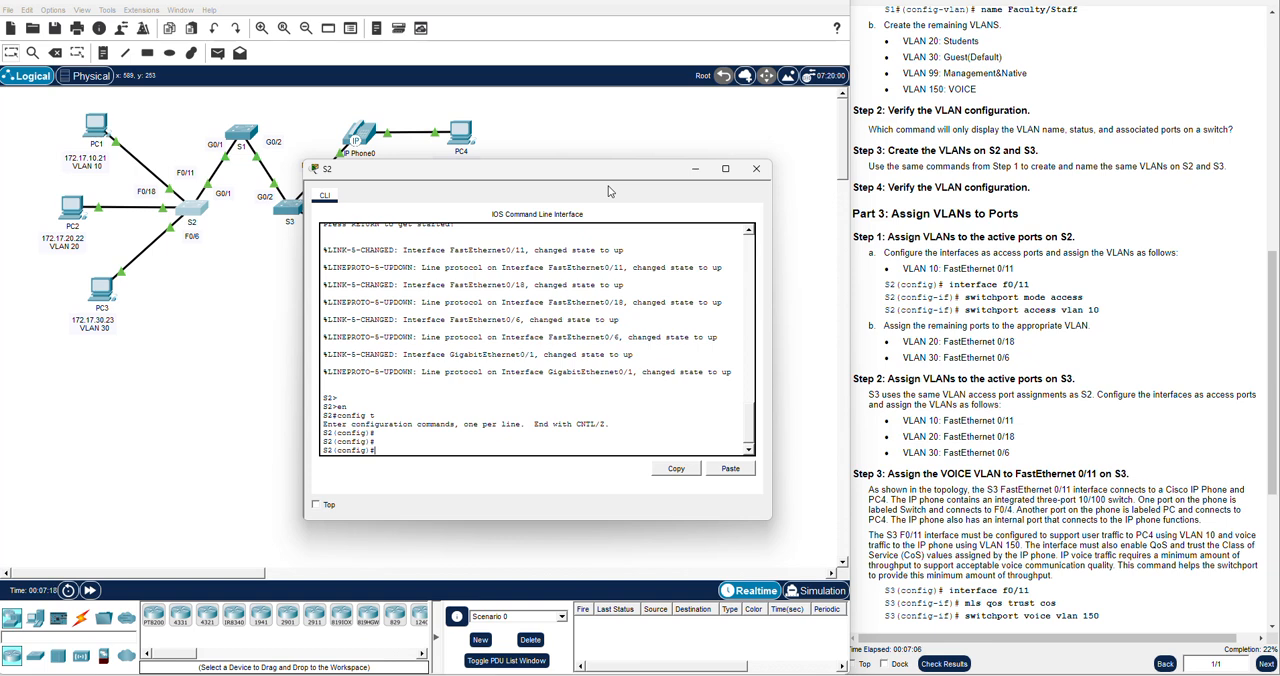
Configure interface FastEthernet 0/11 on S2 as an access port with switchport mode access
{"action": "type", "text": "in"}
{"action": "key", "text": "Tab"}
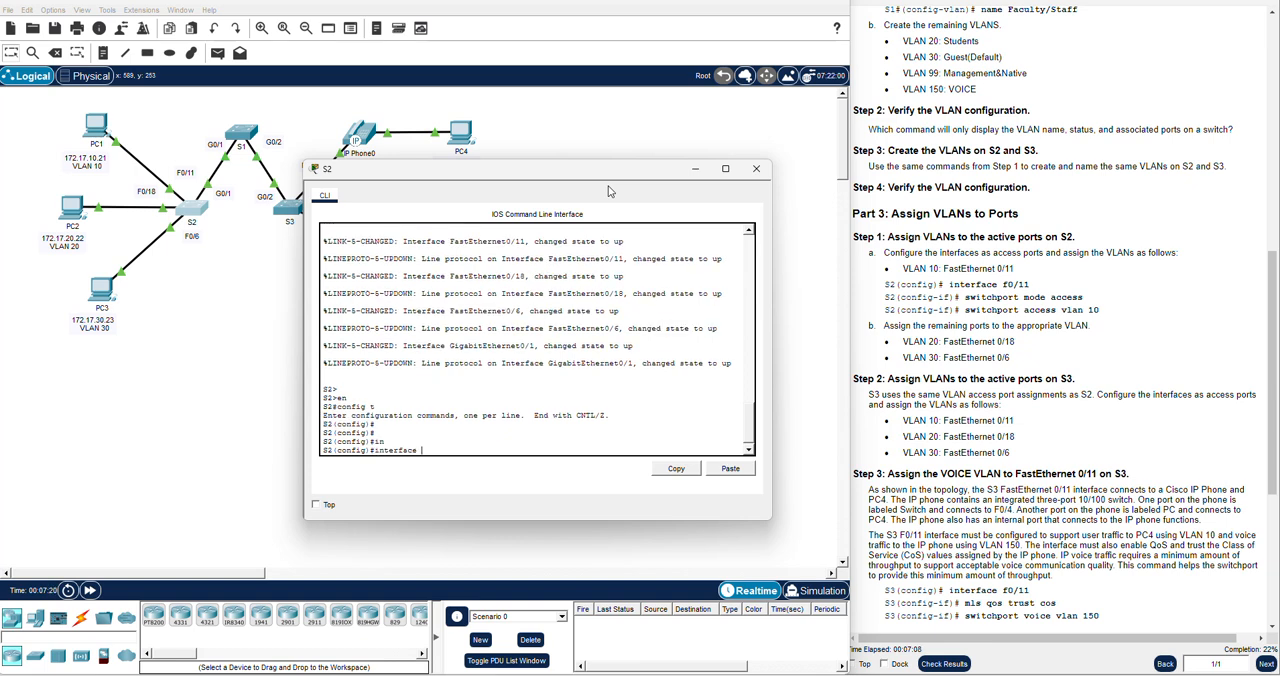
{"action": "type", "text": "fa"}
{"action": "key", "text": "Tab"}
{"action": "type", "text": "0/1"}
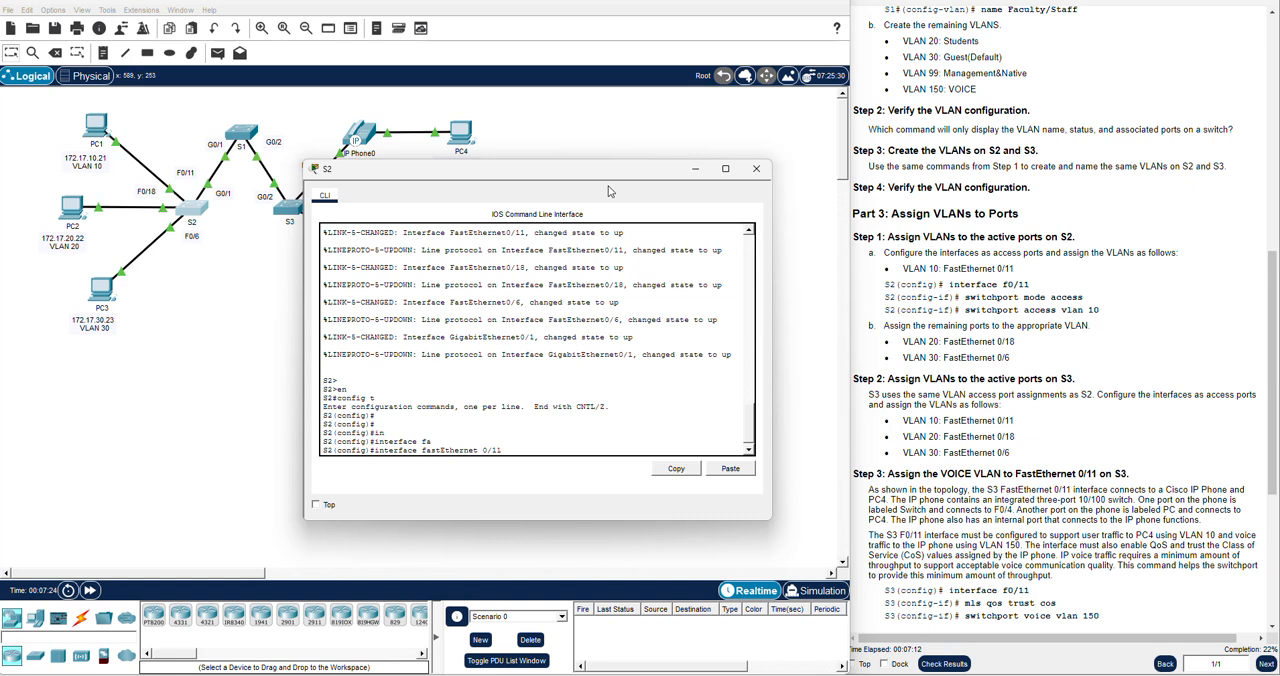
{"action": "type", "text": "1"}
{"action": "key", "text": "Return"}
{"action": "key", "text": "Return"}
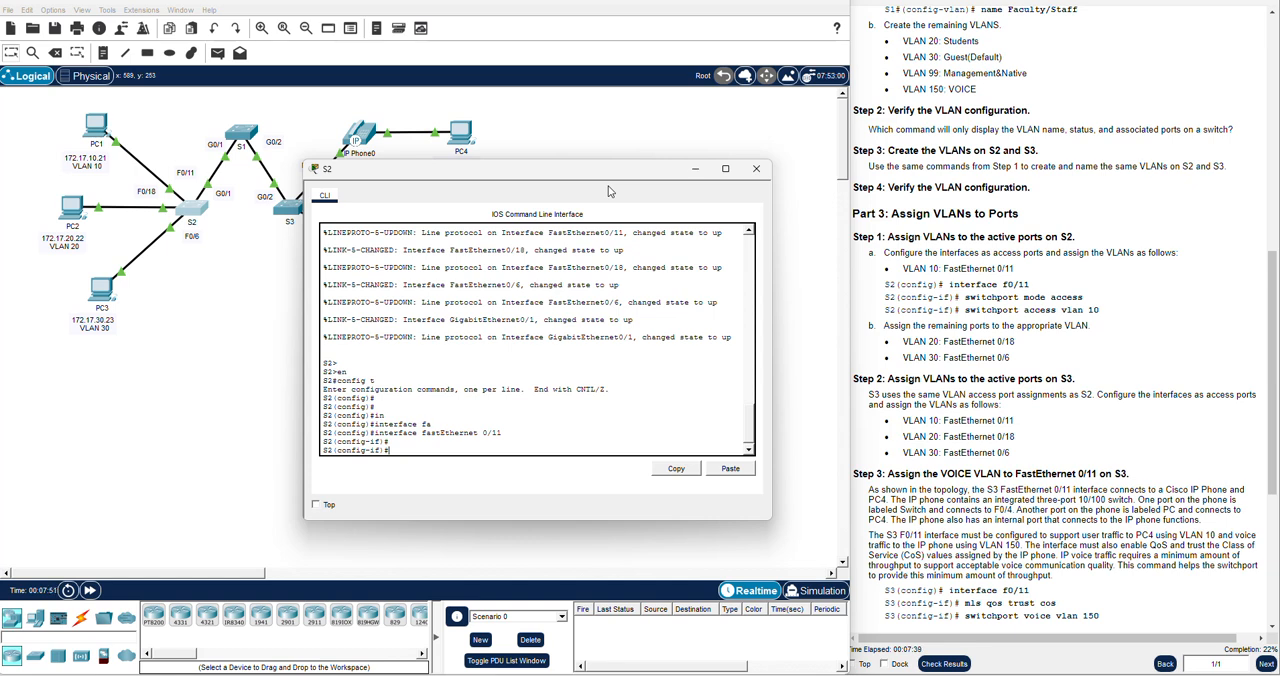
{"action": "type", "text": "swi"}
{"action": "key", "text": "Tab"}
{"action": "type", "text": "mod"}
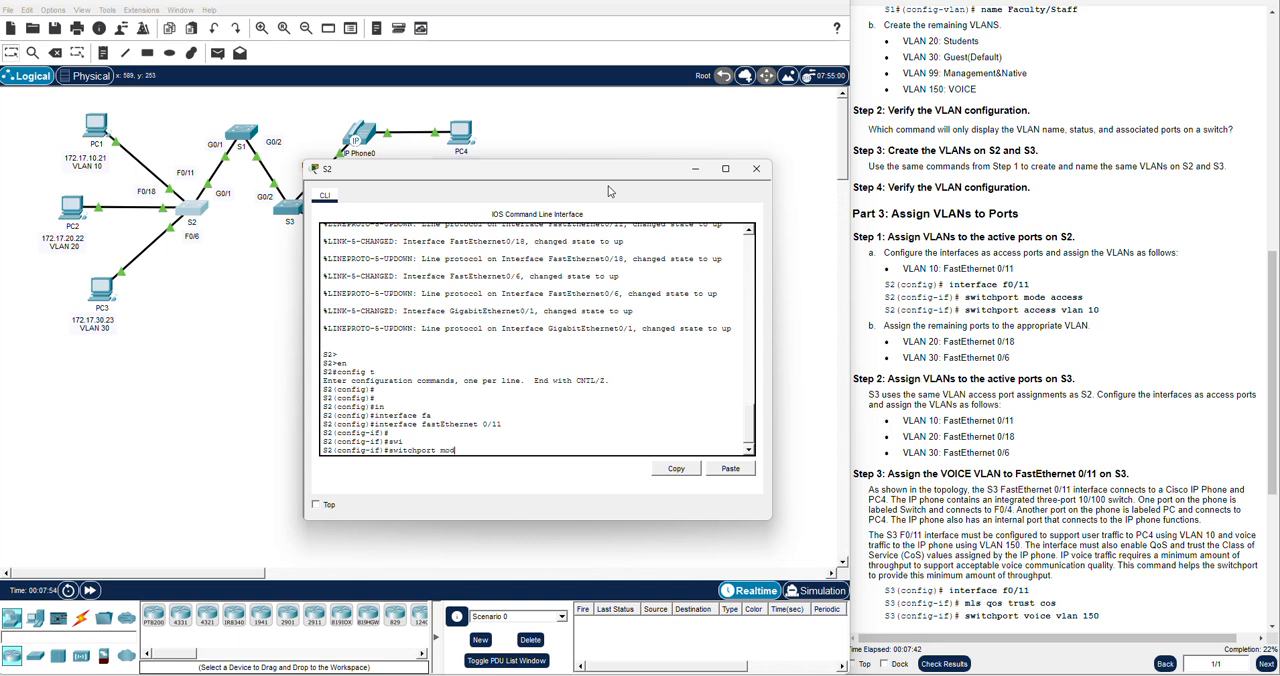
{"action": "type", "text": "e access"}
{"action": "key", "text": "Return"}
Assign VLAN 10 to FastEthernet 0/11 on S2 with switchport access vlan 10
{"action": "type", "text": "swi"}
{"action": "key", "text": "Tab"}
{"action": "type", "text": "acc"}
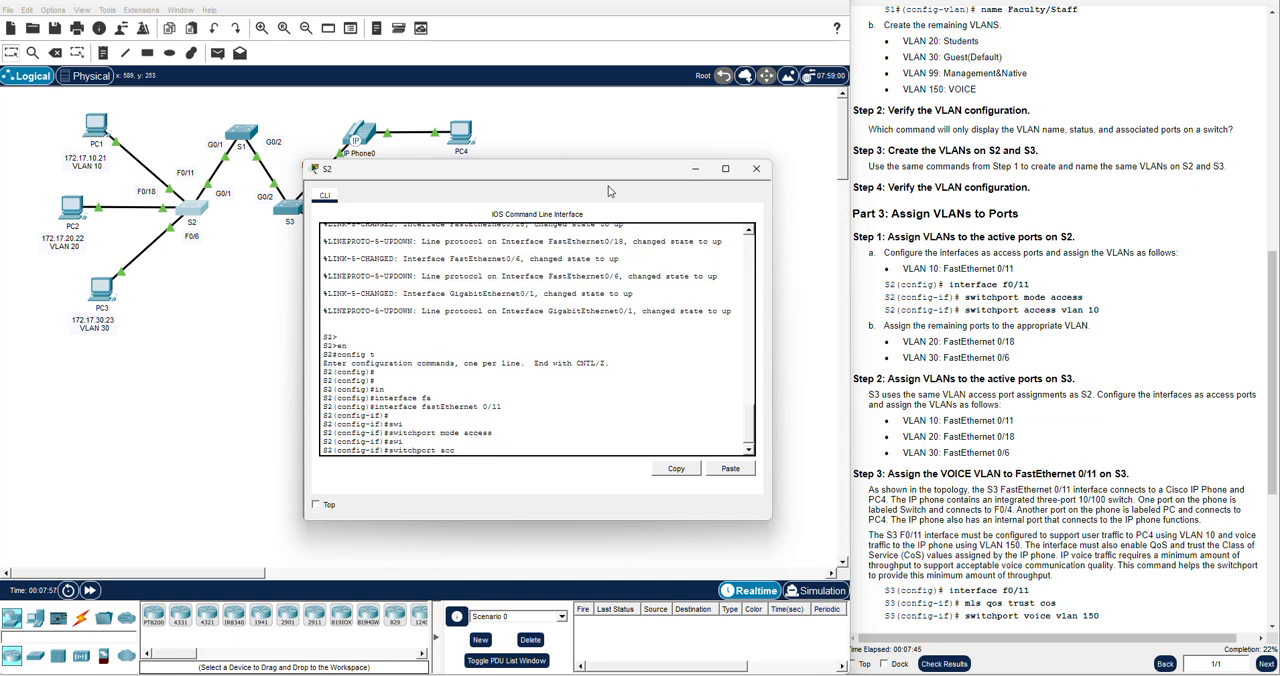
{"action": "key", "text": "Tab"}
{"action": "type", "text": "vlan"}
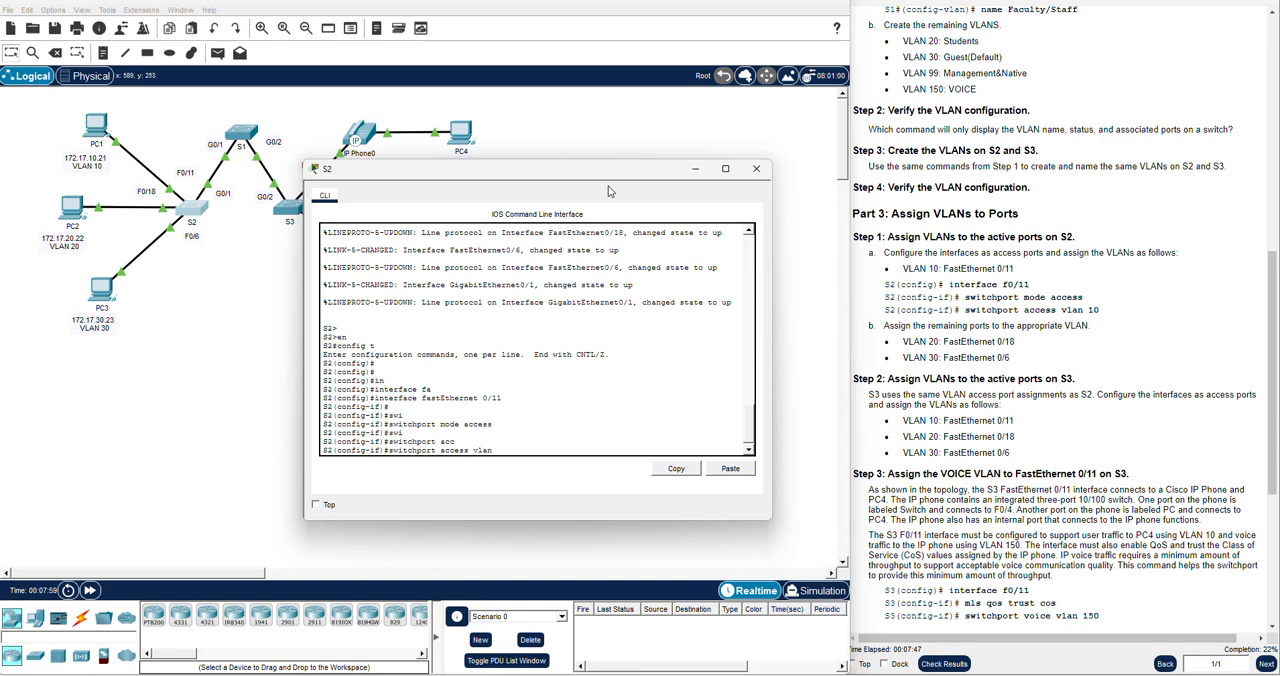
{"action": "type", "text": " 10"}
{"action": "key", "text": "Return"}
{"action": "key", "text": "Return"}
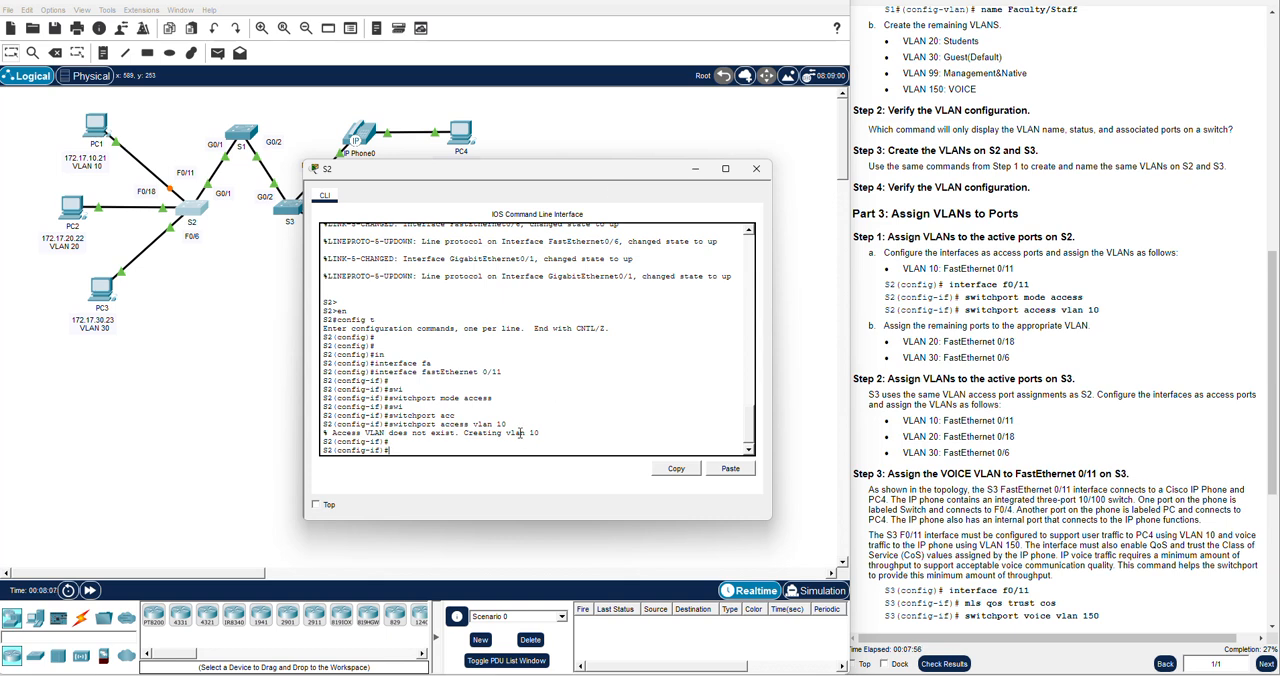
Exit the FastEthernet 0/11 configuration on S2 and enter interface configuration mode for FastEthernet 0/18
{"action": "left_click_drag", "start_coordinate": [541, 433], "coordinate": [432, 434]}
{"action": "left_click", "coordinate": [430, 447]}
{"action": "type", "text": "exit"}
{"action": "key", "text": "Return"}
{"action": "type", "text": "inter"}
{"action": "key", "text": "Tab"}
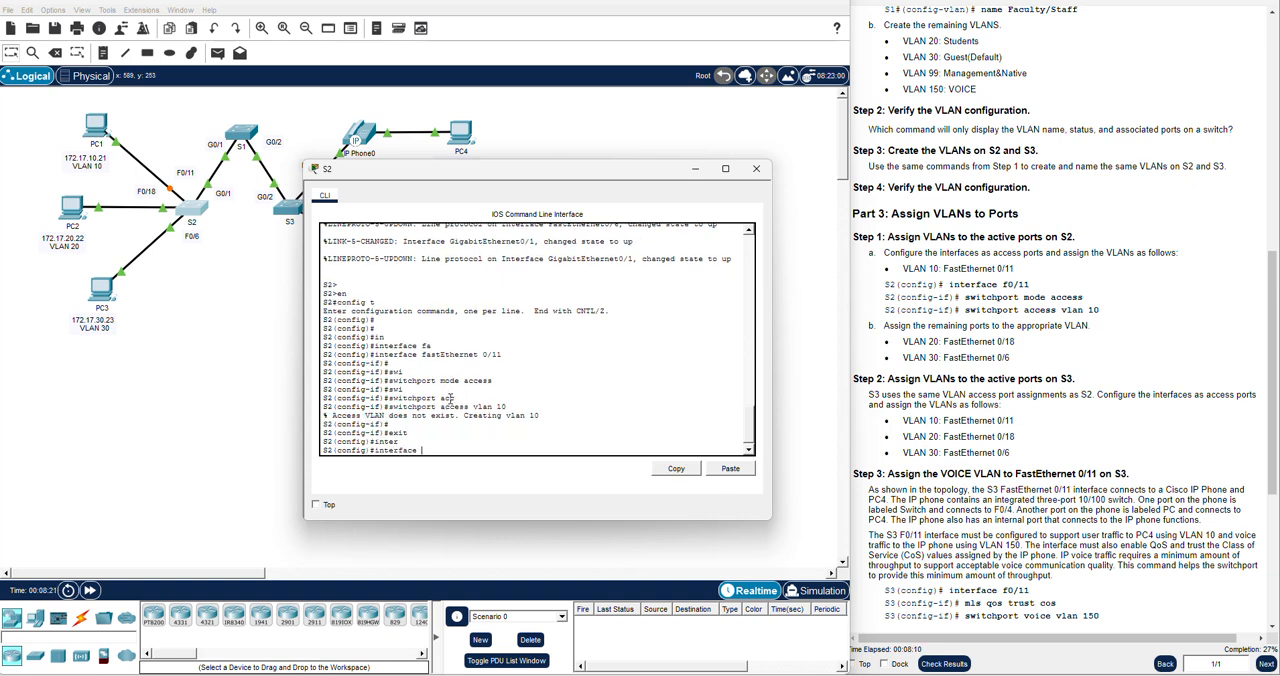
{"action": "type", "text": "fa"}
{"action": "key", "text": "Tab"}
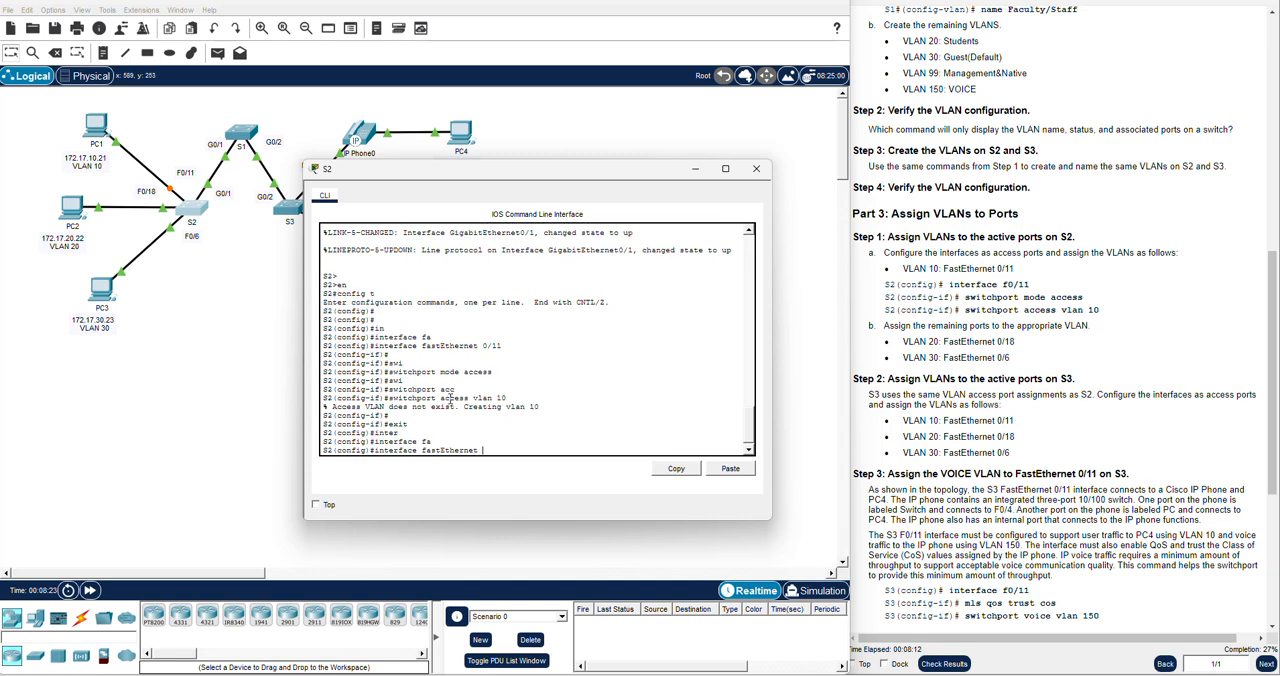
{"action": "type", "text": "0/18"}
{"action": "key", "text": "Return"}
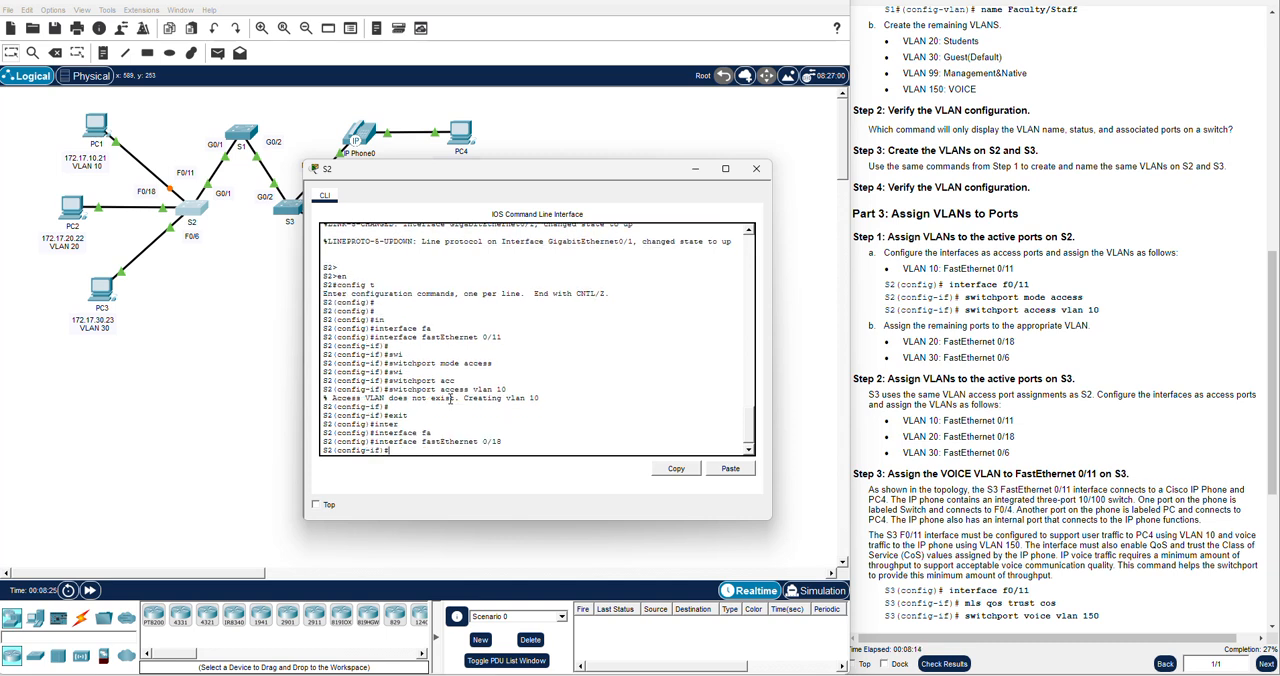
Configure FastEthernet 0/18 on S2 as an access port with switchport mode access
{"action": "type", "text": "sw"}
{"action": "key", "text": "Tab"}
{"action": "type", "text": "mode"}
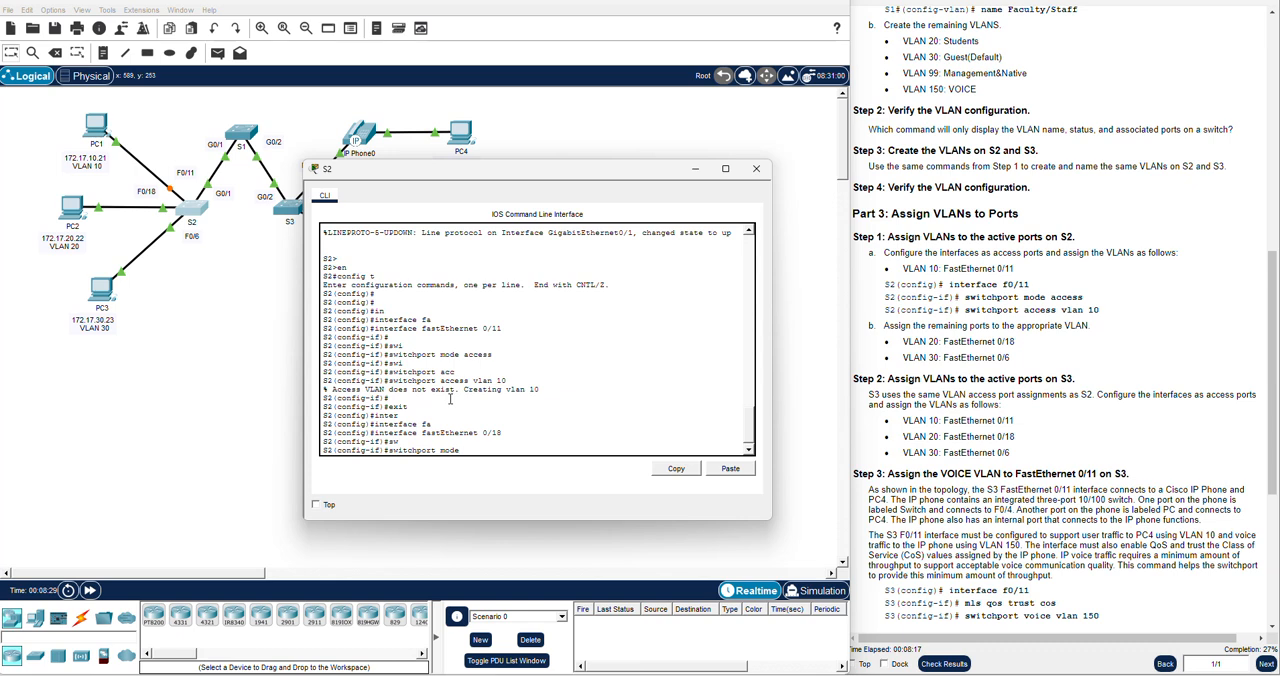
{"action": "type", "text": " acc"}
{"action": "key", "text": "Tab"}
{"action": "key", "text": "Return"}
Assign VLAN 20 to FastEthernet 0/18 on S2 with switchport access vlan 20
{"action": "type", "text": "swi"}
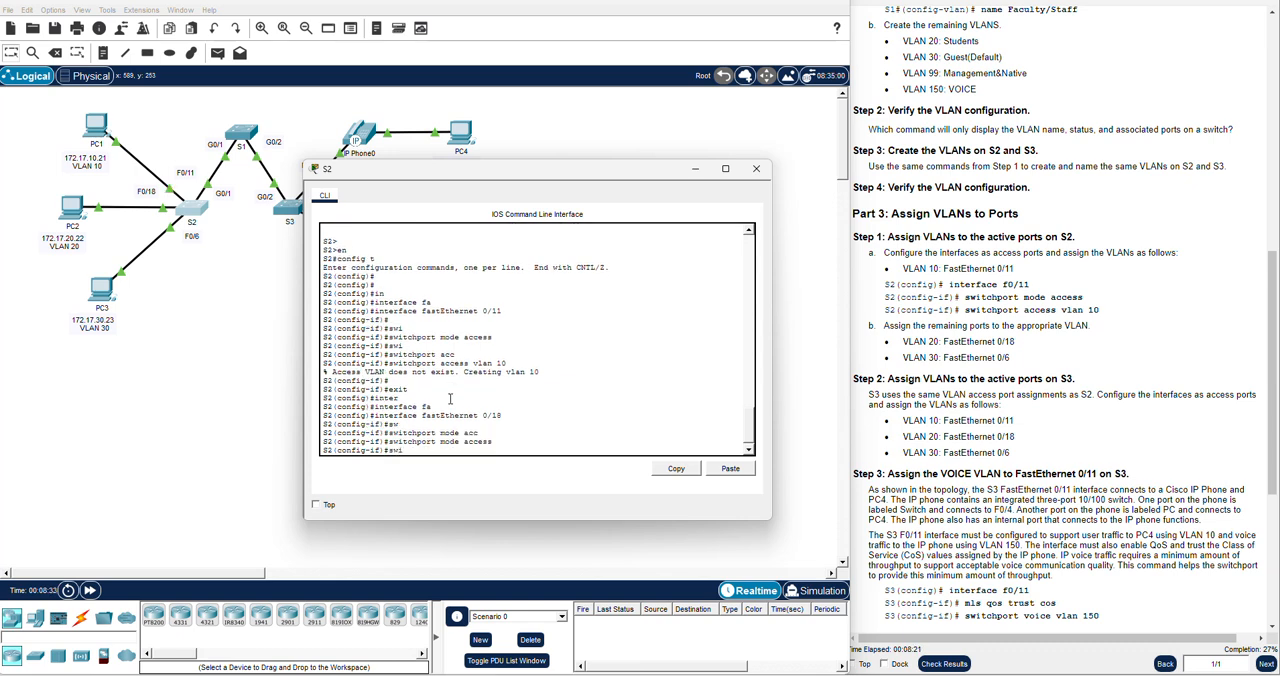
{"action": "key", "text": "Tab"}
{"action": "type", "text": "acc"}
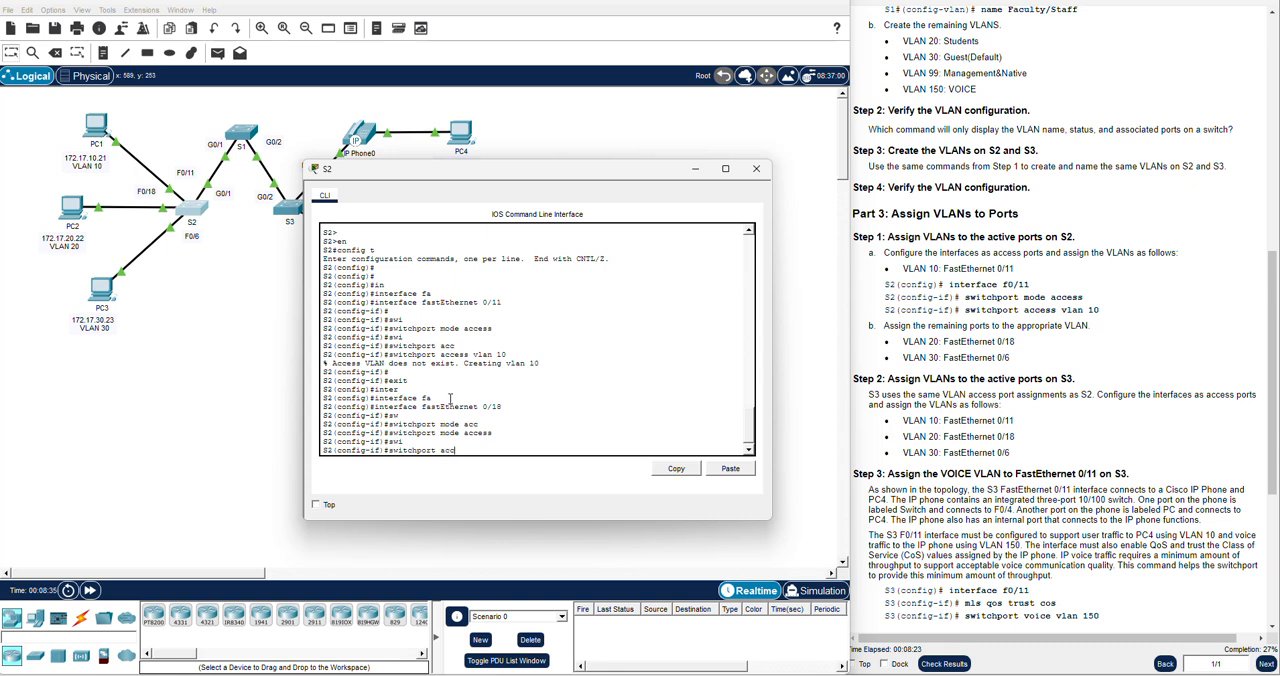
{"action": "key", "text": "Tab"}
{"action": "type", "text": "vlan 20"}
{"action": "key", "text": "Return"}
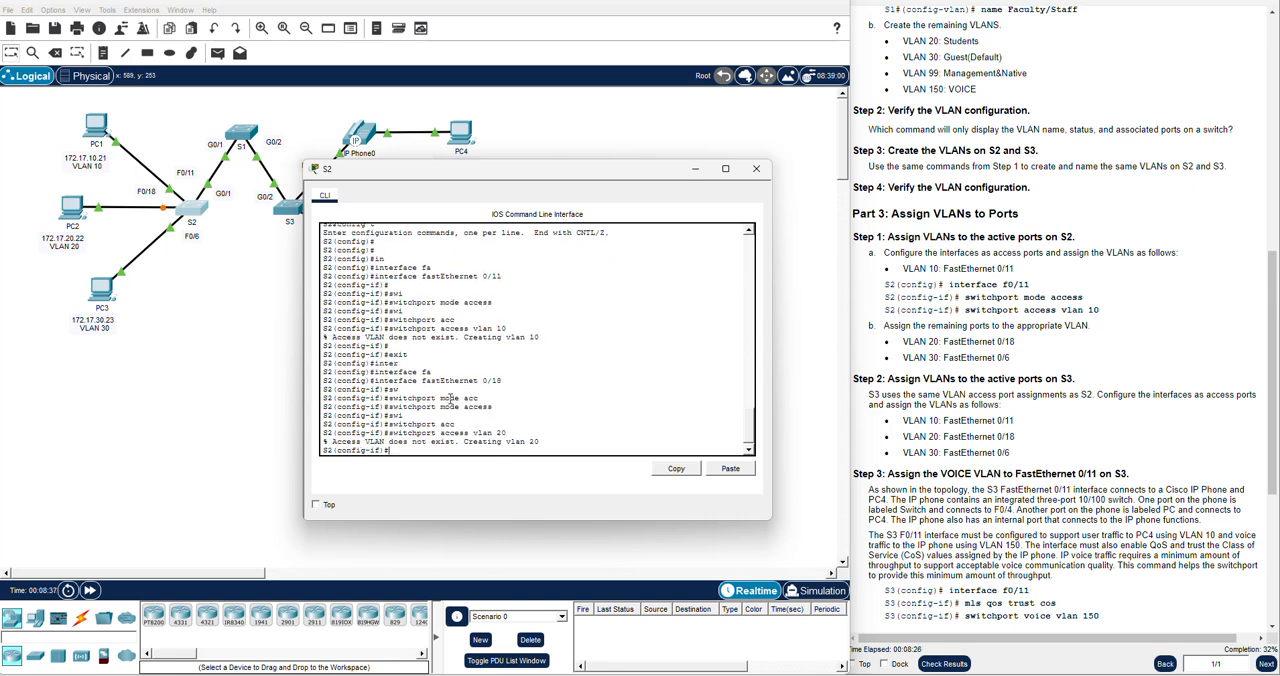
{"action": "key", "text": "Return"}
{"action": "key", "text": "Return"}
Exit the FastEthernet 0/18 configuration on S2 and enter interface configuration mode for FastEthernet 0/6
{"action": "type", "text": "exit"}
{"action": "key", "text": "Return"}
{"action": "type", "text": "inter"}
{"action": "key", "text": "Tab"}
{"action": "type", "text": "fas"}
{"action": "key", "text": "Tab"}
{"action": "type", "text": "0/"}
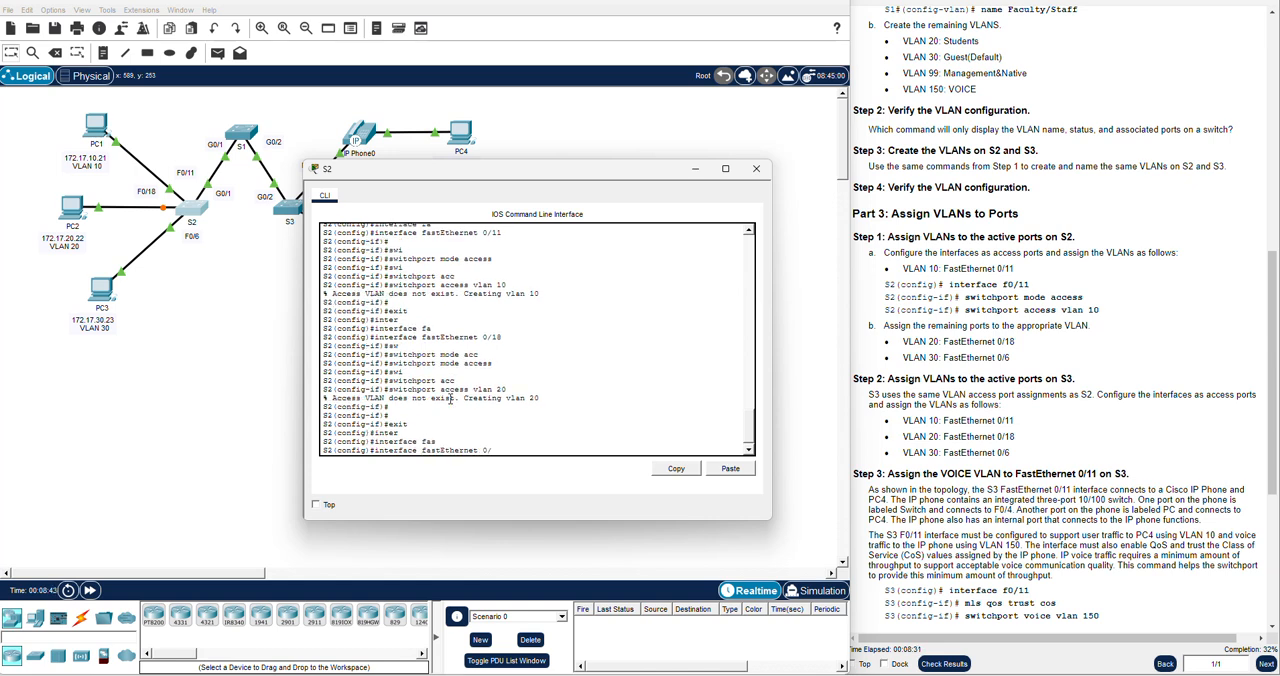
{"action": "type", "text": "6"}
{"action": "key", "text": "Return"}
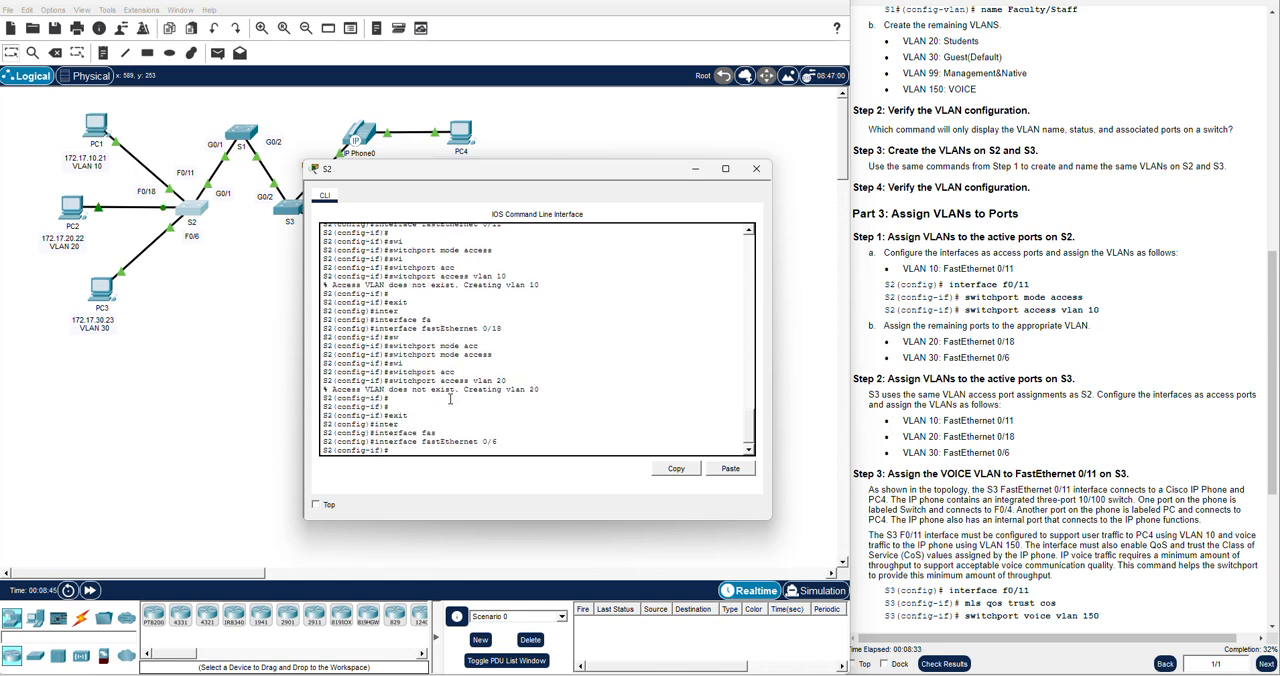
Configure FastEthernet 0/6 on S2 as an access port with switchport mode access
{"action": "type", "text": "swi"}
{"action": "key", "text": "Tab"}
{"action": "type", "text": "mo"}
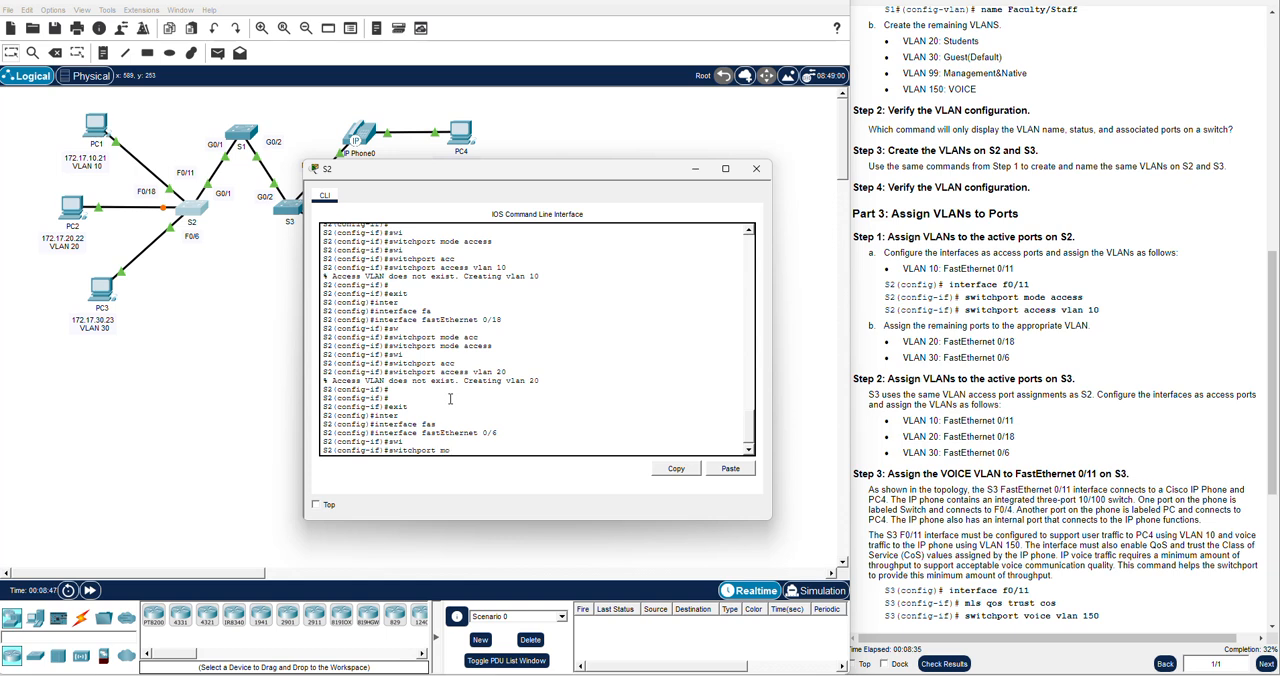
{"action": "type", "text": "de acc"}
{"action": "key", "text": "Tab"}
{"action": "key", "text": "Return"}
Assign VLAN 30 to FastEthernet 0/6 on S2 with switchport access vlan 30
{"action": "type", "text": "sw"}
{"action": "type", "text": "i"}
{"action": "key", "text": "Tab"}
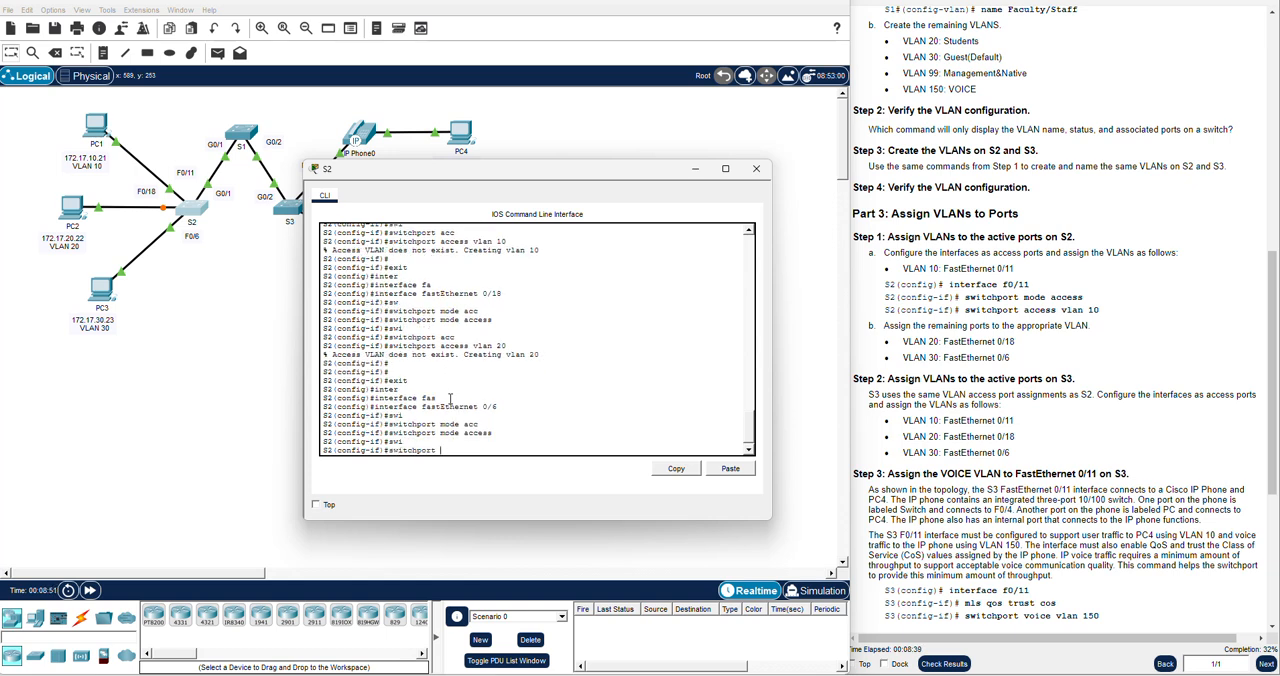
{"action": "type", "text": "ac"}
{"action": "key", "text": "Tab"}
{"action": "type", "text": "vlan"}
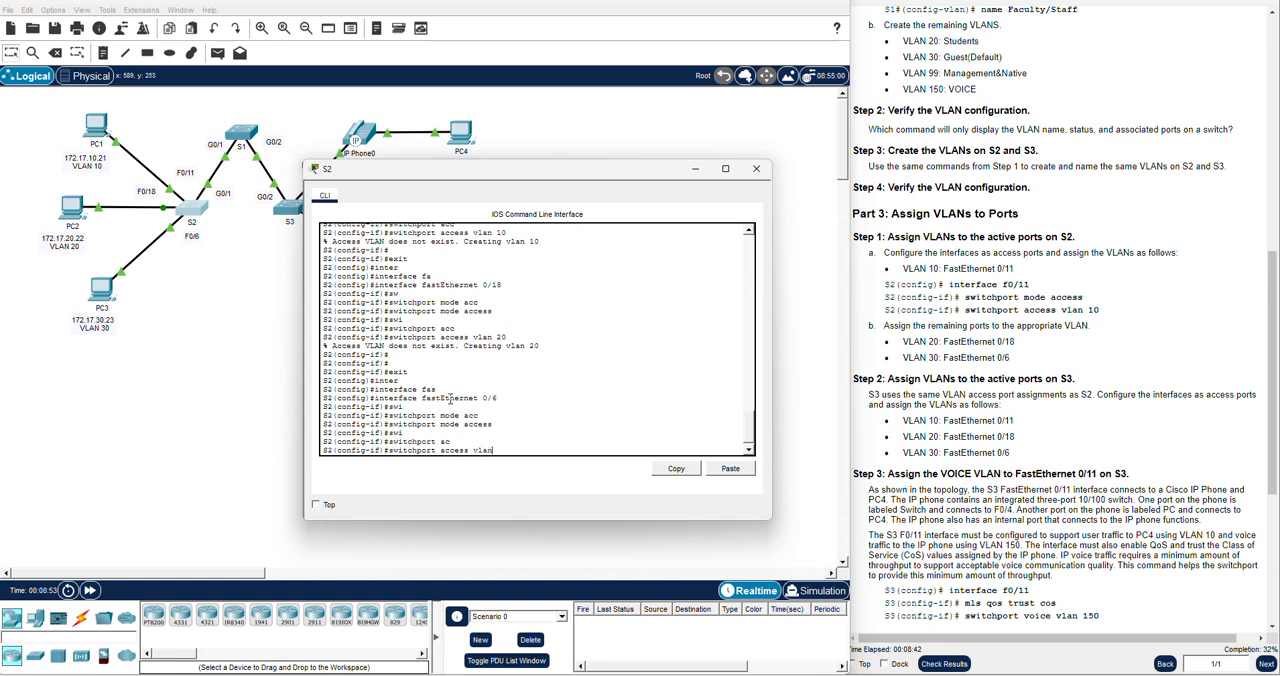
{"action": "type", "text": " 30"}
{"action": "key", "text": "Return"}
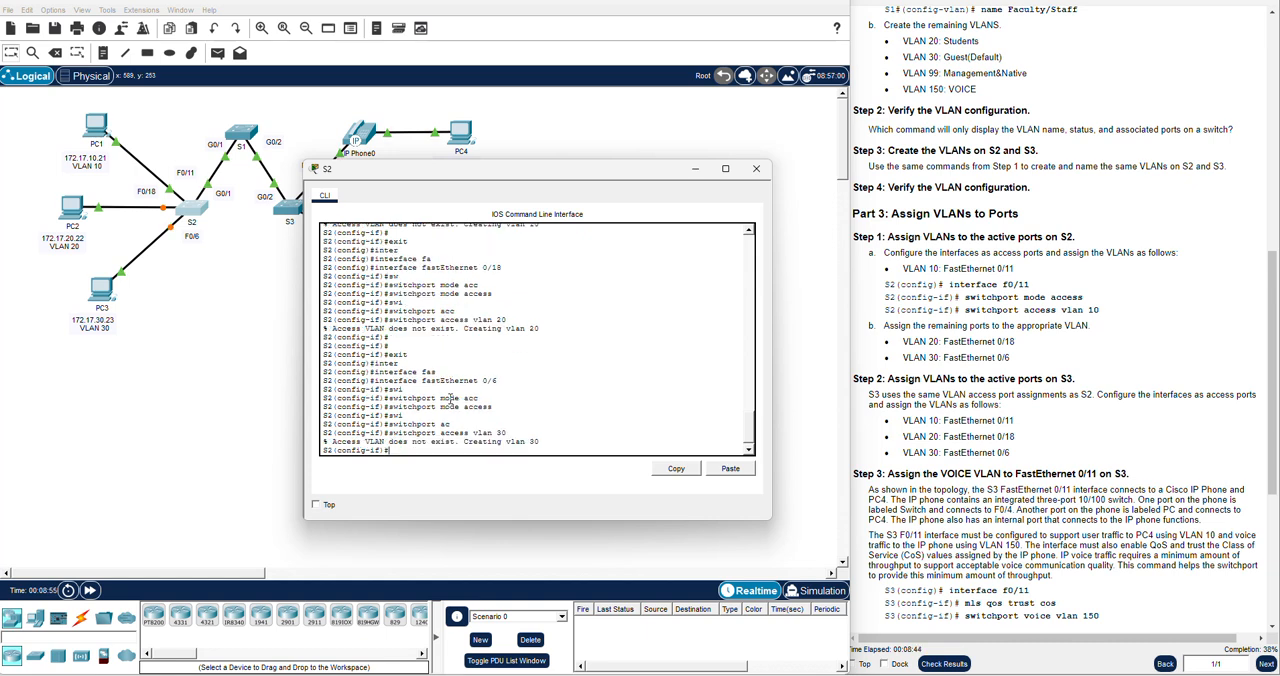
{"action": "key", "text": "Return"}
{"action": "key", "text": "Return"}
Read the Part 3 Step 2 instructions for the VLAN port assignments on S3, and close the S2 window
{"action": "left_click", "coordinate": [909, 417]}
{"action": "scroll", "coordinate": [920, 400], "scroll_direction": "down", "scroll_amount": 3}
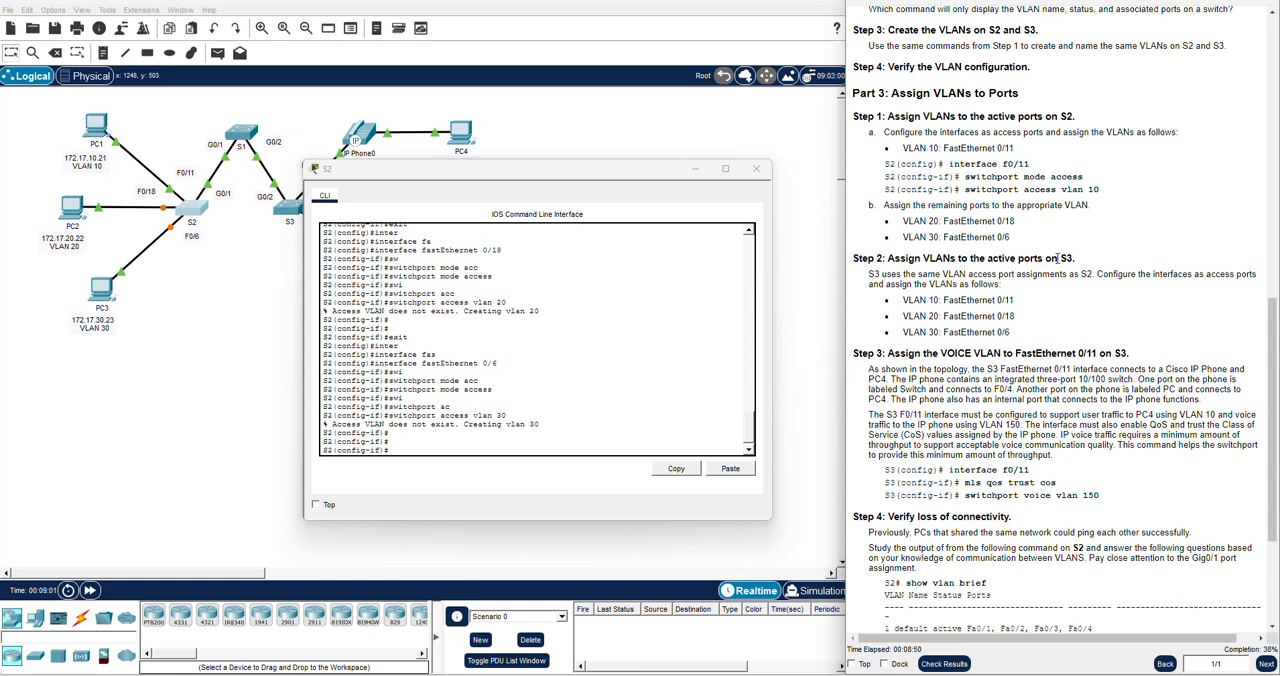
{"action": "left_click_drag", "start_coordinate": [1085, 260], "coordinate": [977, 258]}
{"action": "left_click", "coordinate": [977, 258]}
{"action": "left_click", "coordinate": [764, 176]}
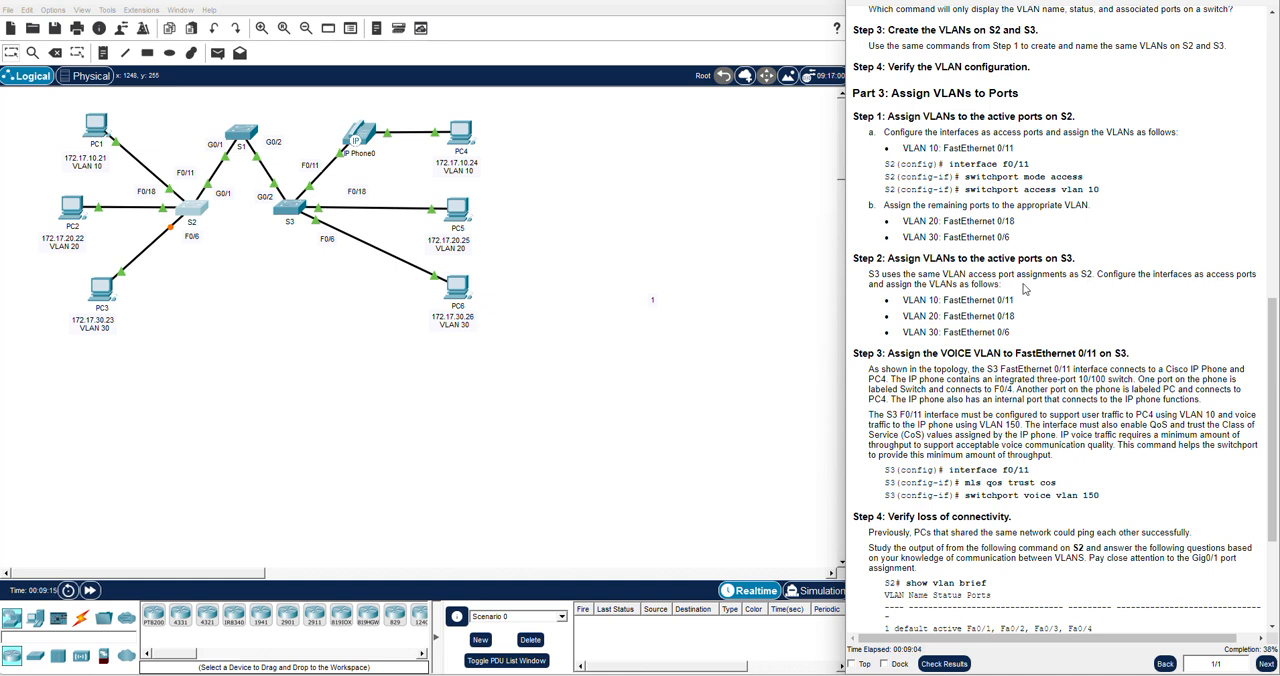
{"action": "left_click_drag", "start_coordinate": [1020, 335], "coordinate": [886, 300]}
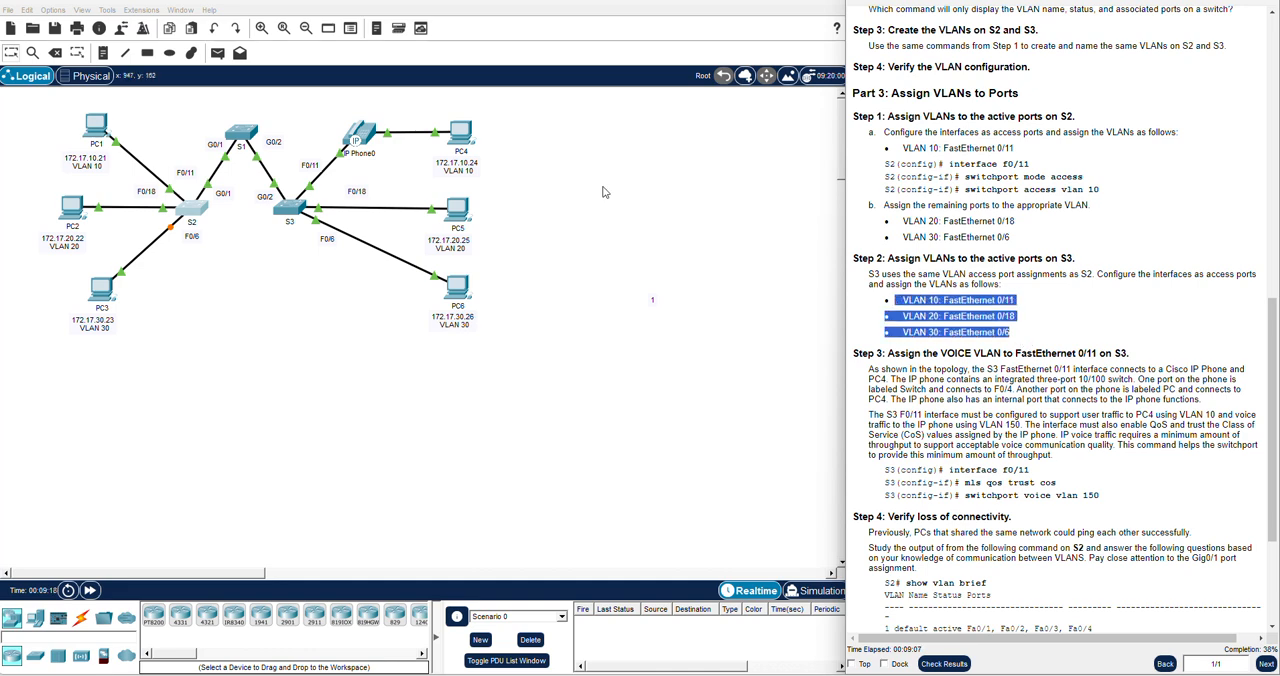
Open S3's command line and enter global configuration mode with ena and config t
{"action": "left_click", "coordinate": [296, 208]}
{"action": "key", "text": "Return"}
{"action": "type", "text": "ena"}
{"action": "key", "text": "Return"}
{"action": "type", "text": "config t"}
{"action": "key", "text": "Return"}
{"action": "key", "text": "Return"}
{"action": "key", "text": "Return"}
{"action": "key", "text": "Return"}
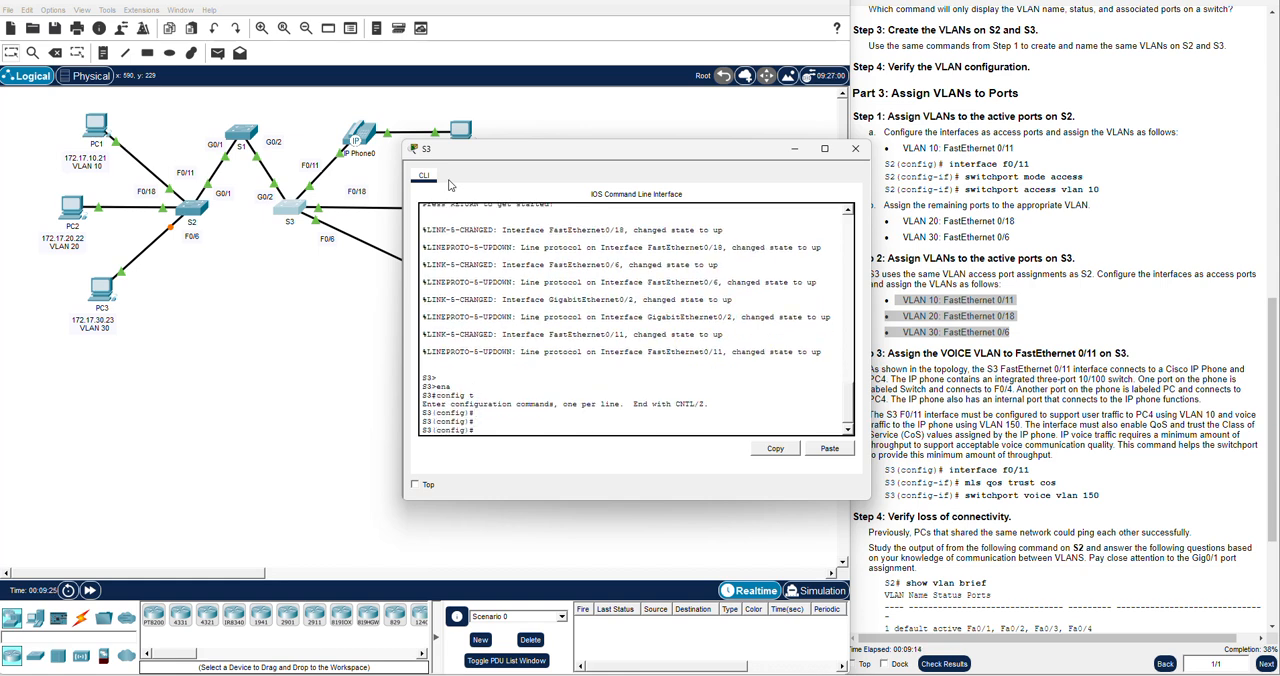
{"action": "left_click_drag", "start_coordinate": [616, 152], "coordinate": [502, 192]}
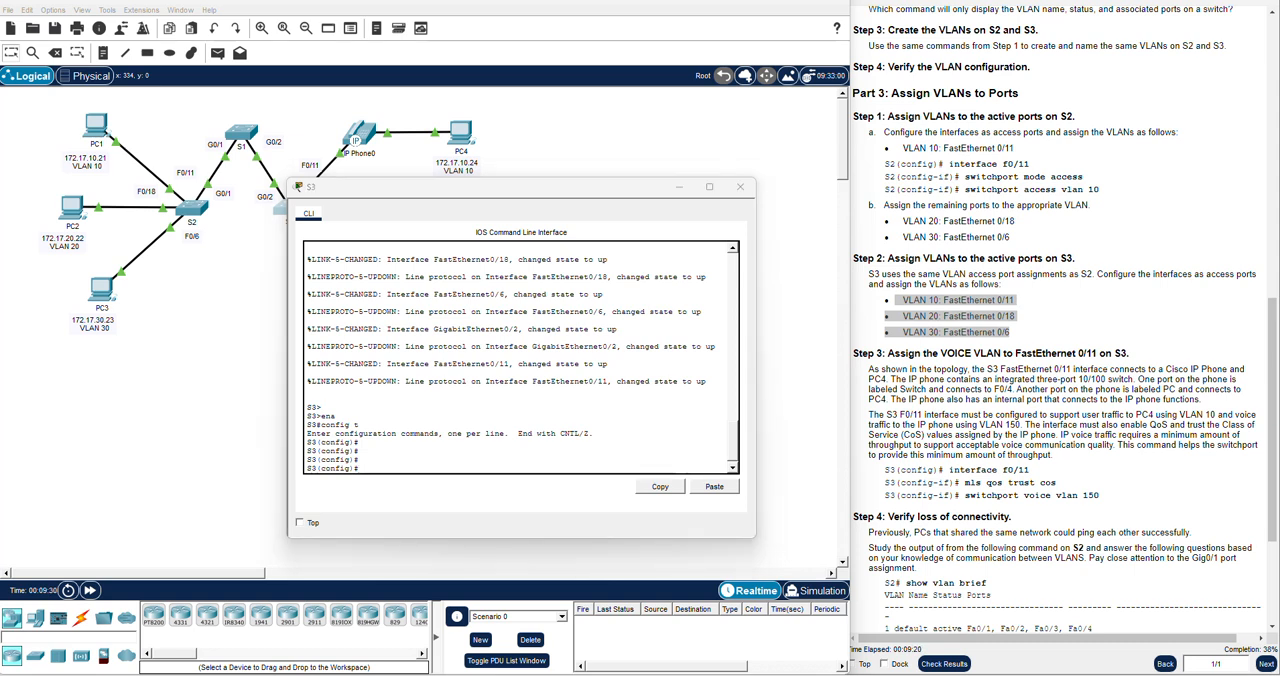
{"action": "left_click", "coordinate": [393, 467]}
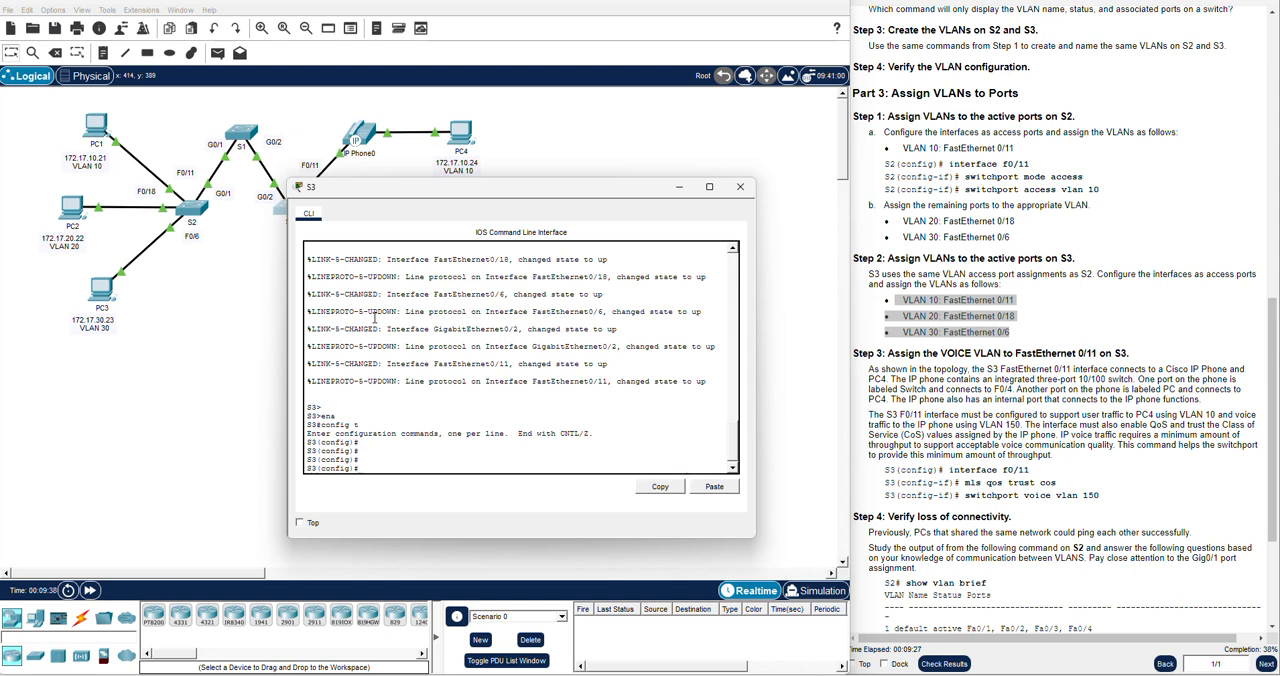
Create VLAN 10 on S3 and name it Faculty/Staff, as given in the Part 2 instructions
{"action": "type", "text": "vlan 10"}
{"action": "key", "text": "Return"}
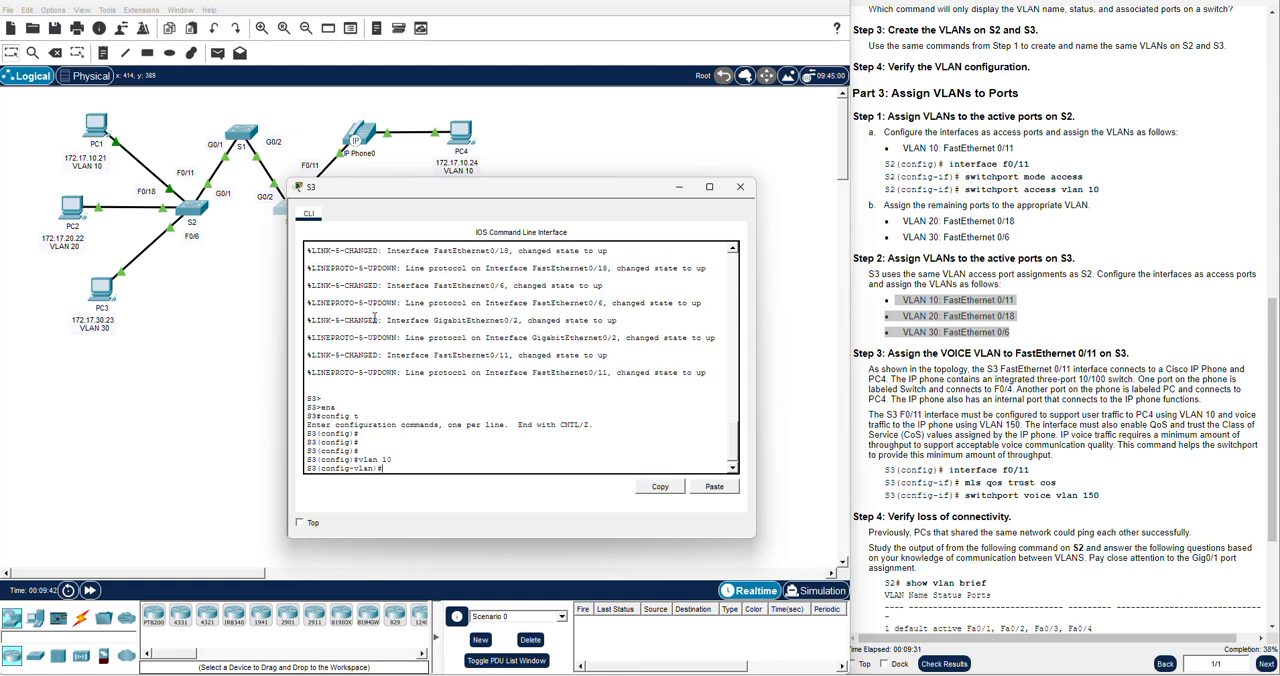
{"action": "type", "text": "name"}
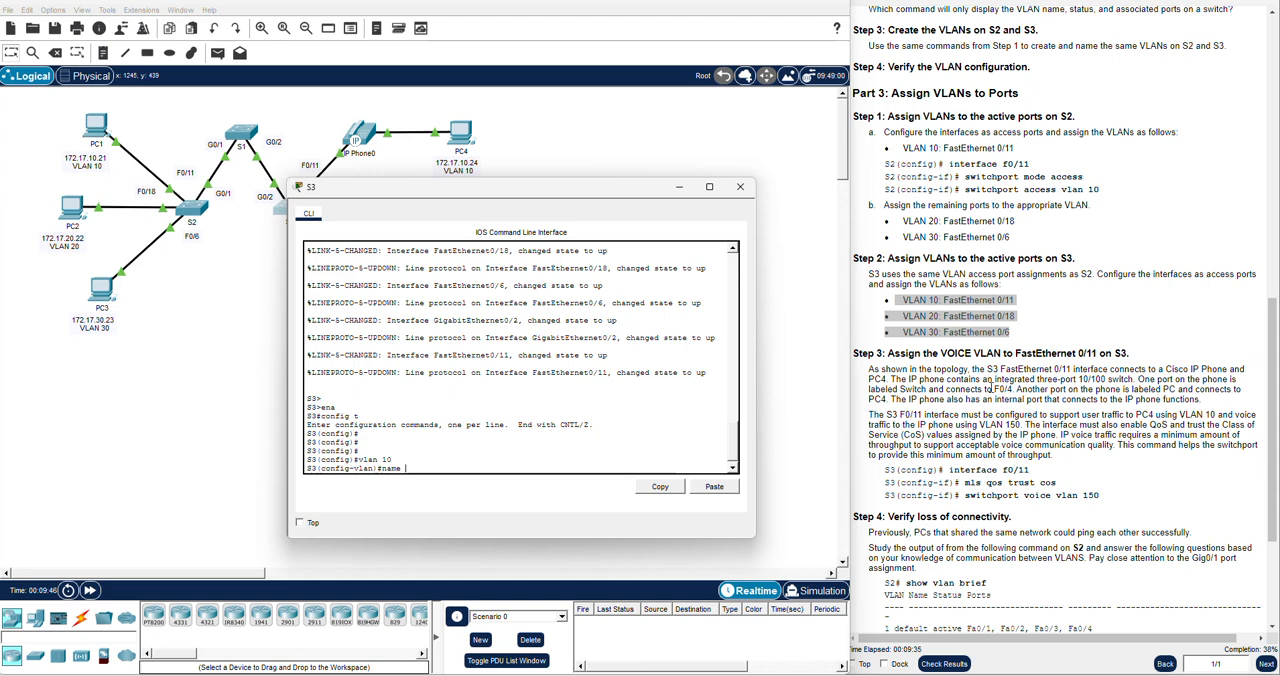
{"action": "scroll", "coordinate": [1005, 381], "scroll_direction": "up", "scroll_amount": 8}
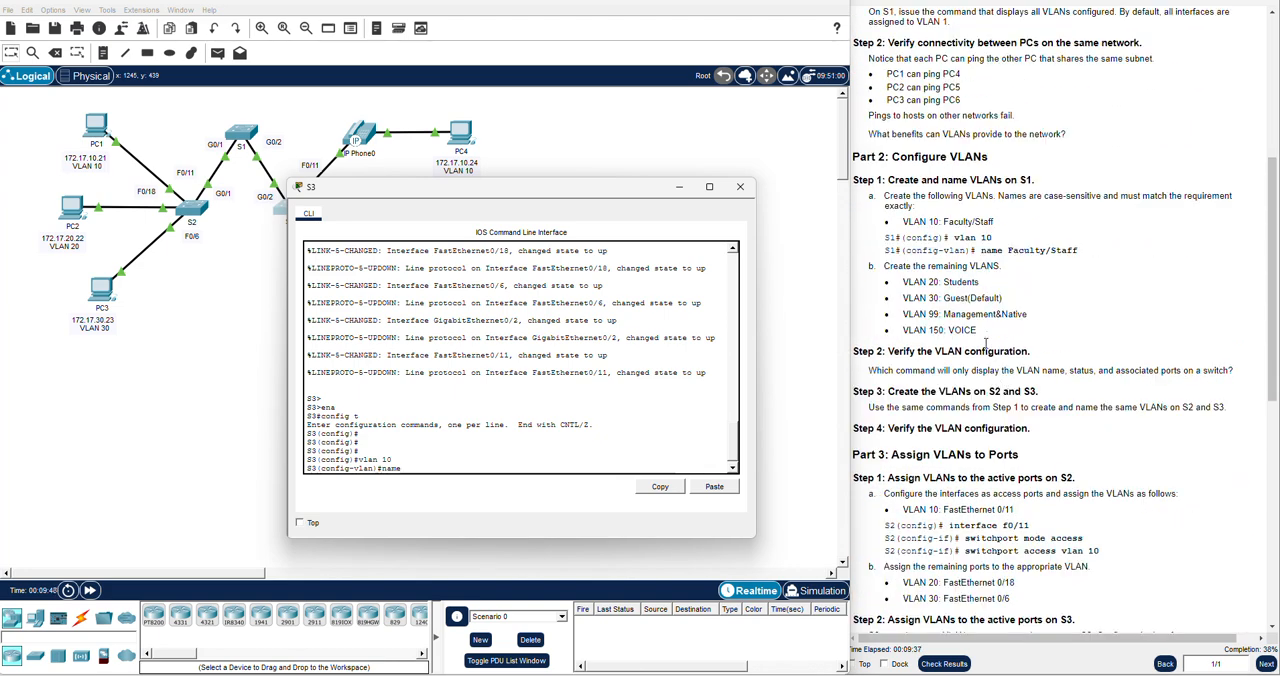
{"action": "type", "text": "Faculty/Staff"}
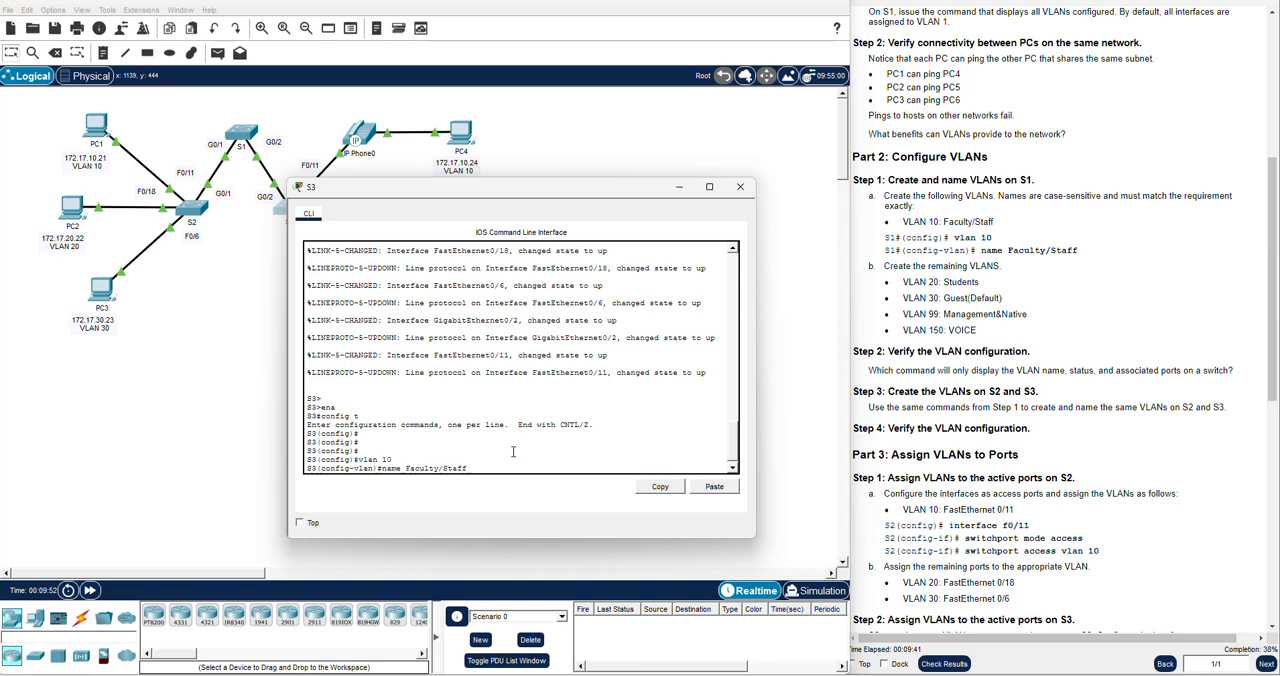
{"action": "key", "text": "Return"}
Create VLAN 20 on S3 and name it Students
{"action": "type", "text": "vlan"}
{"action": "type", "text": " 20"}
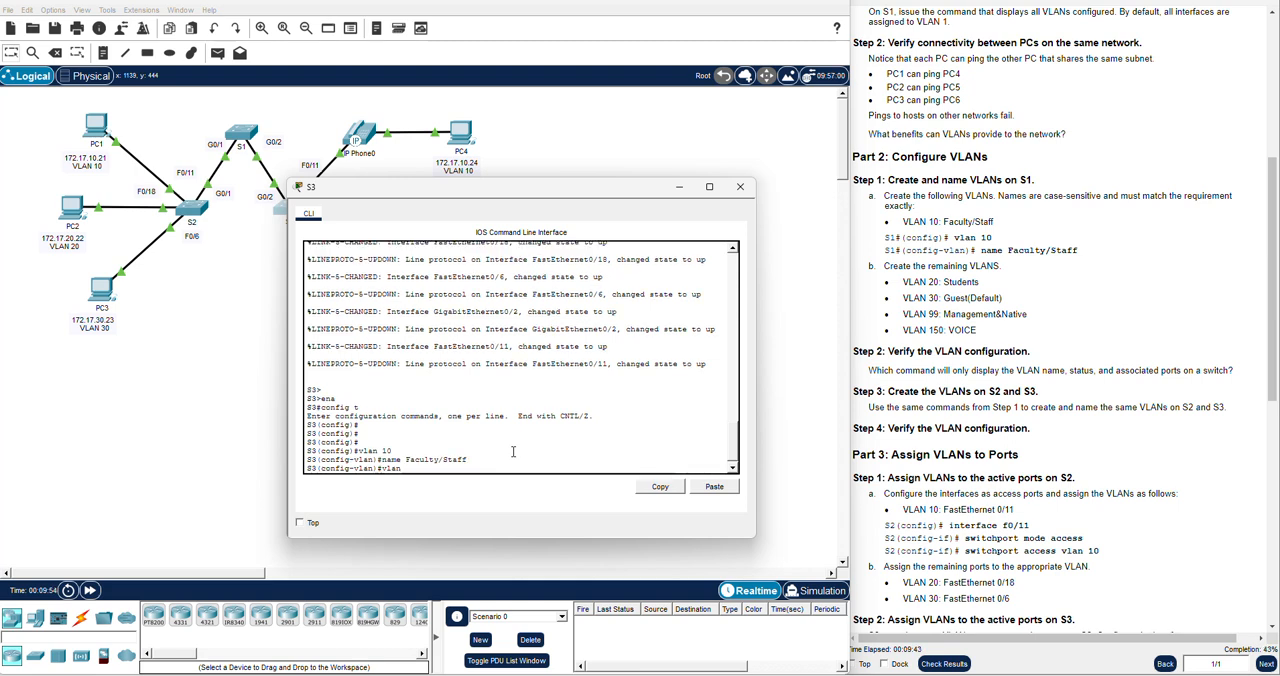
{"action": "key", "text": "Return"}
{"action": "type", "text": "name Students"}
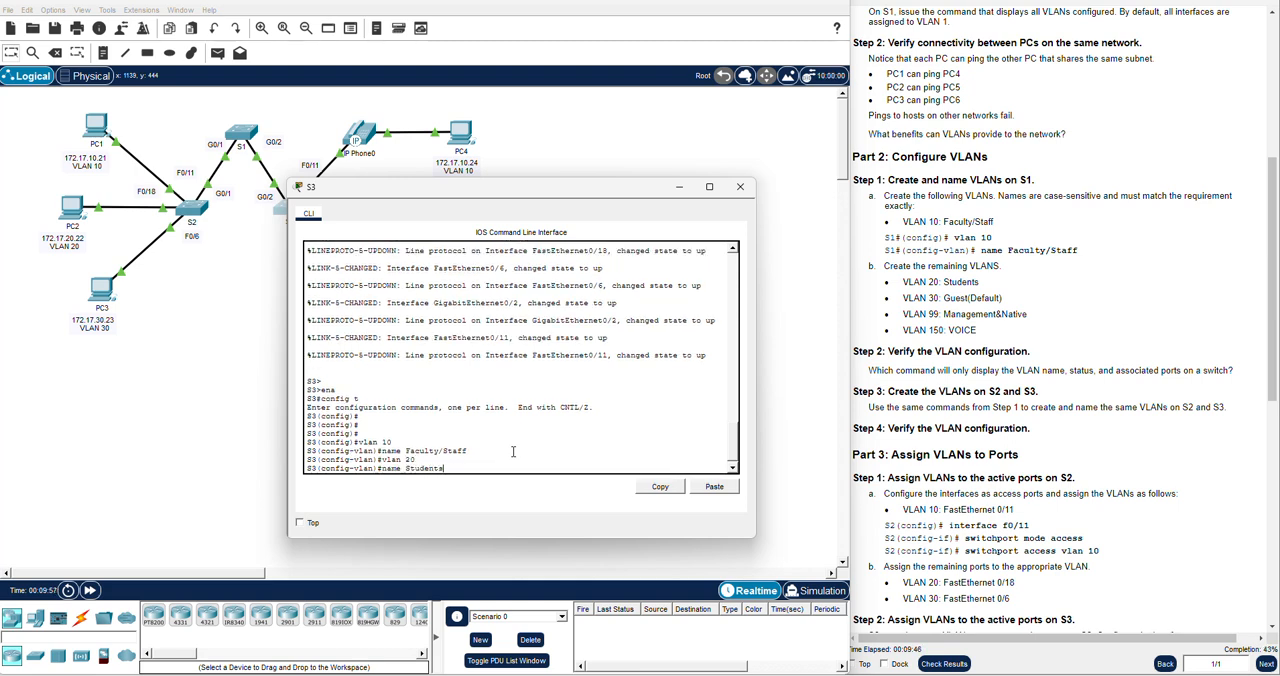
{"action": "key", "text": "Return"}
Create VLAN 30 on S3 and name it Guest(Default)
{"action": "type", "text": "vlan 30"}
{"action": "key", "text": "Return"}
{"action": "type", "text": "name G"}
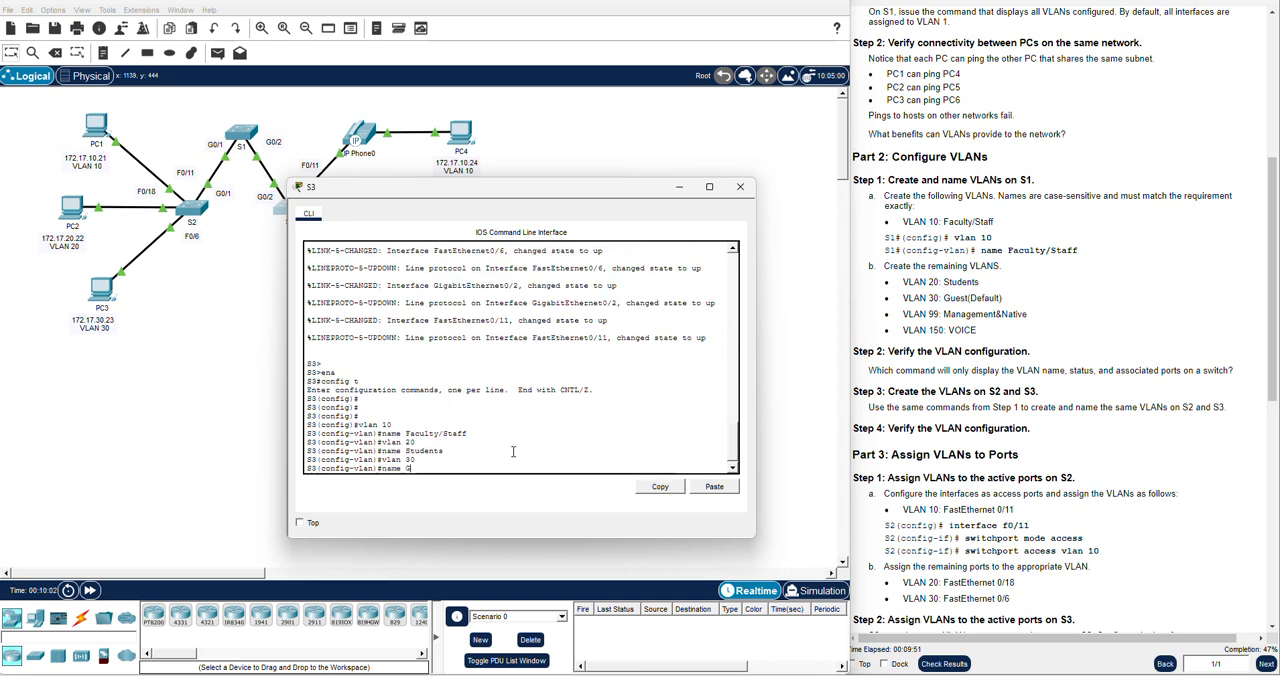
{"action": "type", "text": "uest(Default)"}
{"action": "key", "text": "Return"}
Create VLAN 99 on S3 and name it Management&Native
{"action": "type", "text": "vlan 99"}
{"action": "key", "text": "Return"}
{"action": "type", "text": "name"}
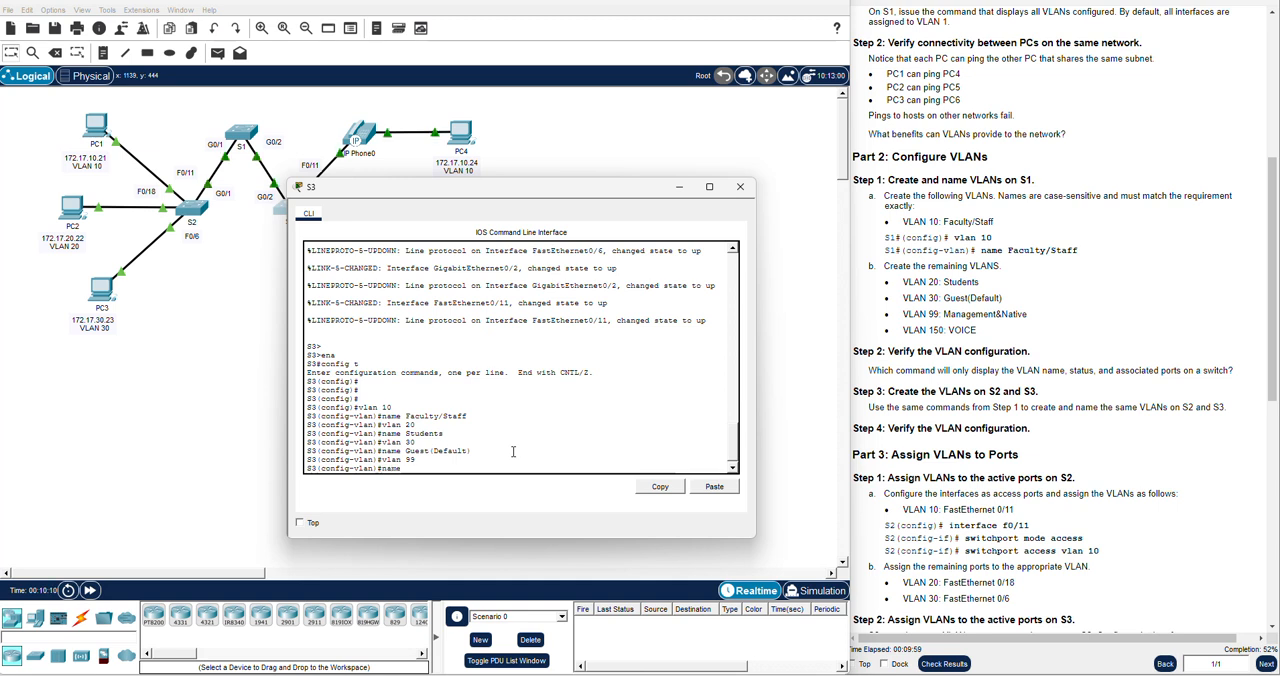
{"action": "type", "text": " Management"}
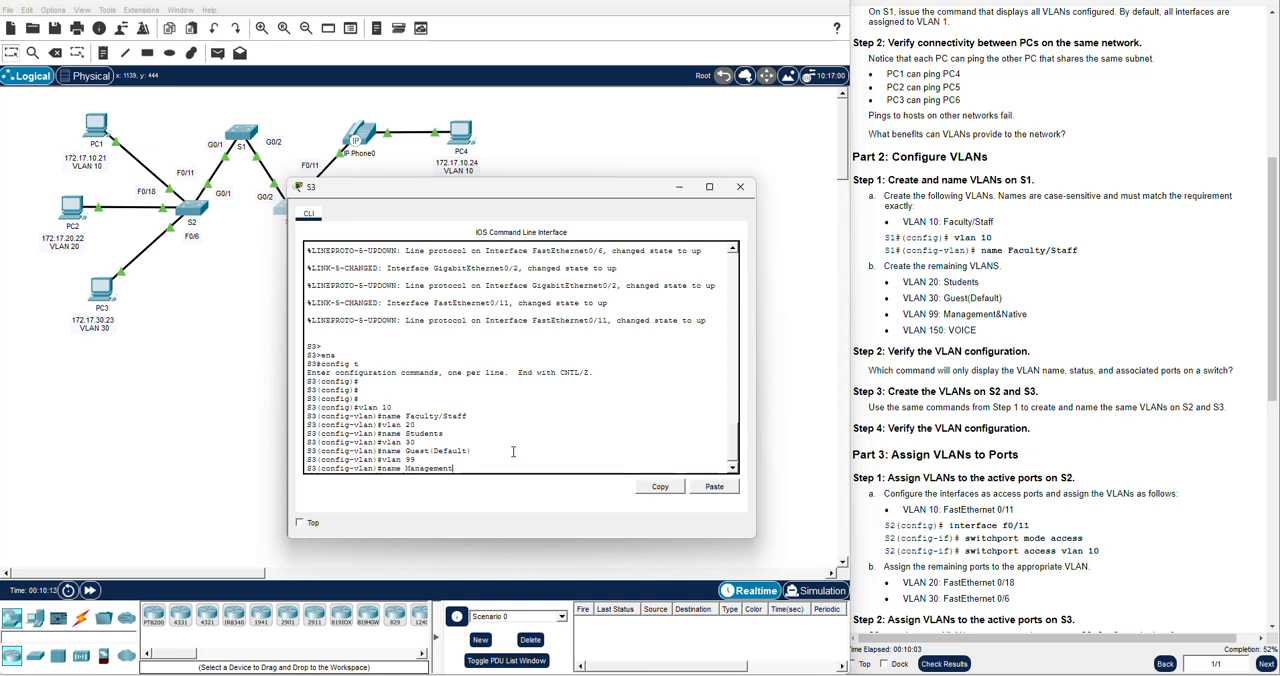
{"action": "type", "text": "&Native"}
{"action": "key", "text": "Return"}
Create VLAN 150 on S3 and name it VOICE
{"action": "type", "text": "vlan "}
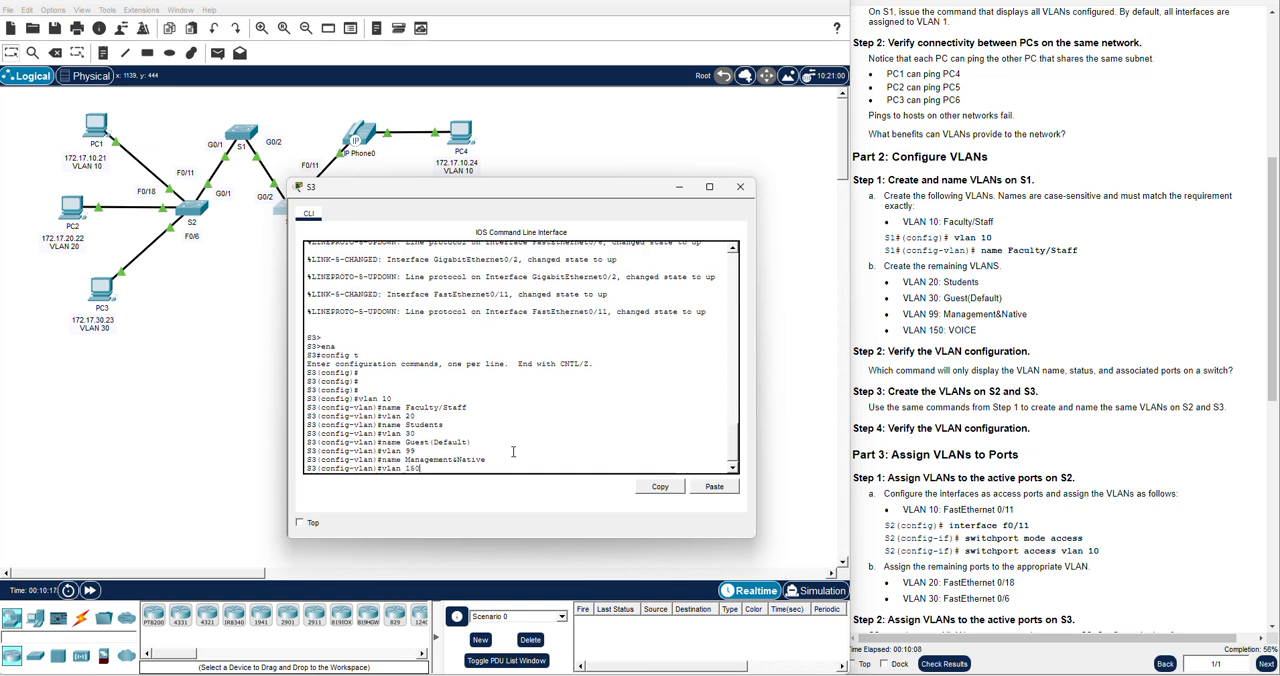
{"action": "type", "text": "150"}
{"action": "key", "text": "Return"}
{"action": "type", "text": "name VOICE"}
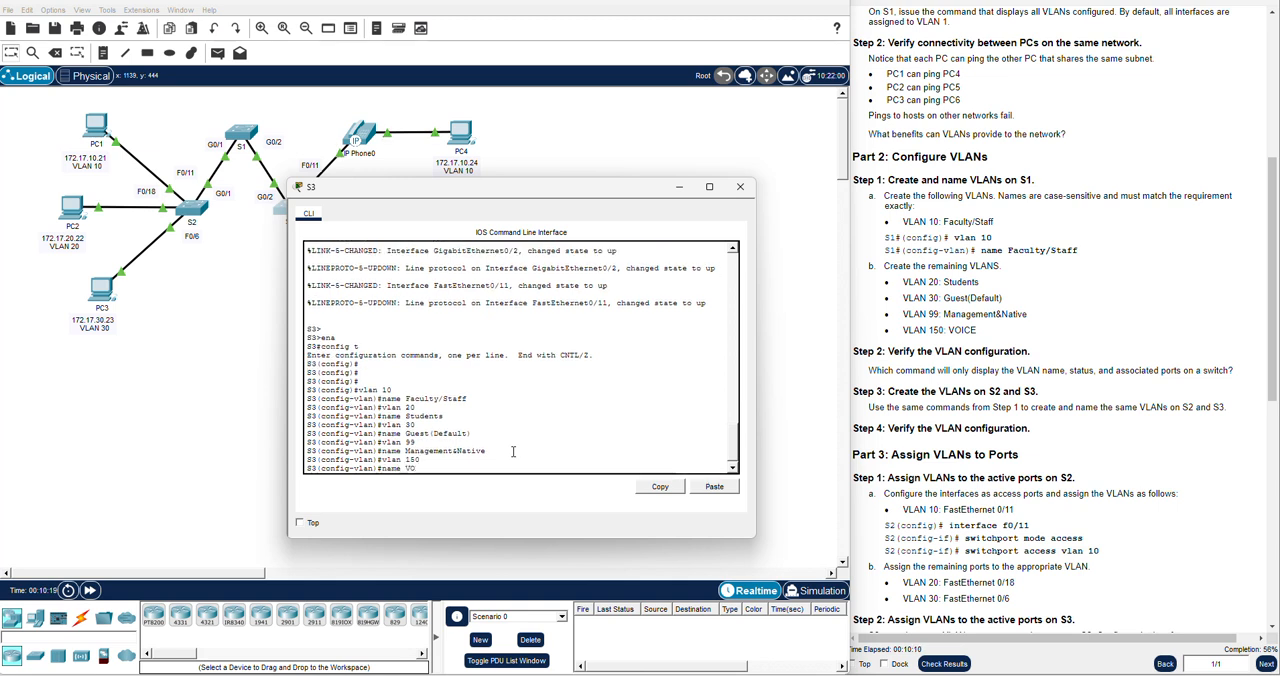
{"action": "key", "text": "Return"}
{"action": "key", "text": "Return"}
{"action": "key", "text": "Return"}
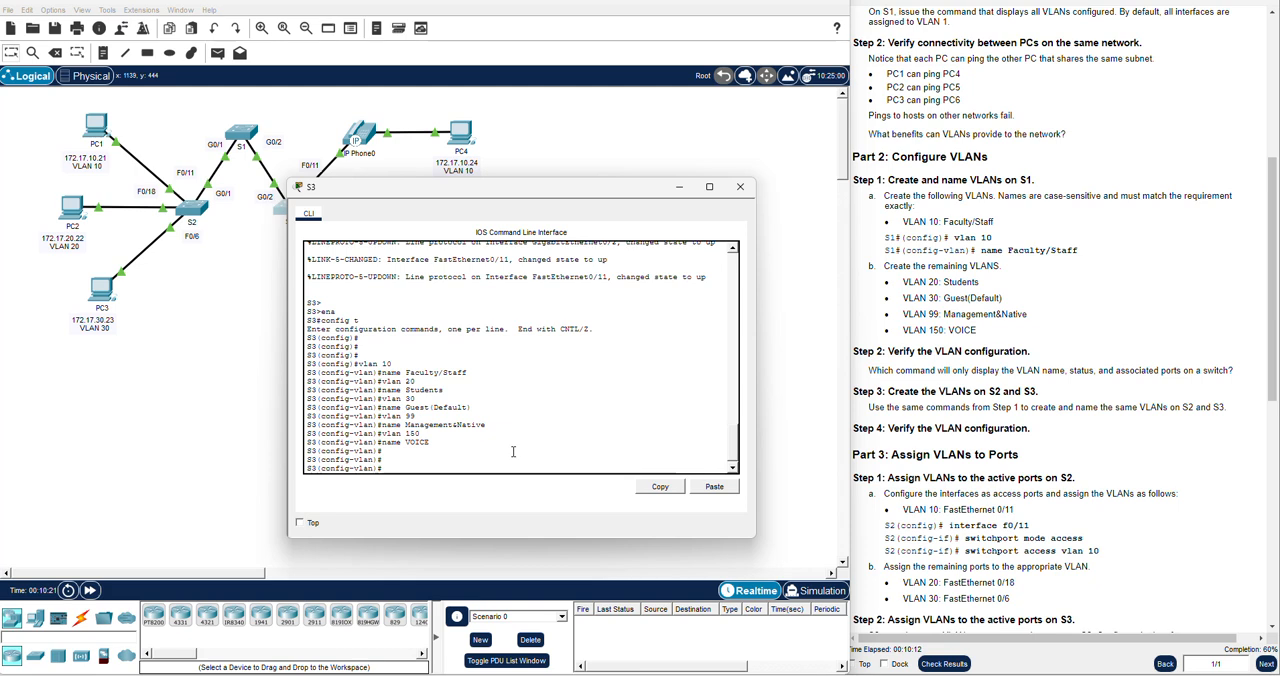
Return S3 to privileged EXEC mode with END, and review the Part 3 instructions for assigning VLANs to ports
{"action": "scroll", "coordinate": [1061, 432], "scroll_direction": "down", "scroll_amount": 2}
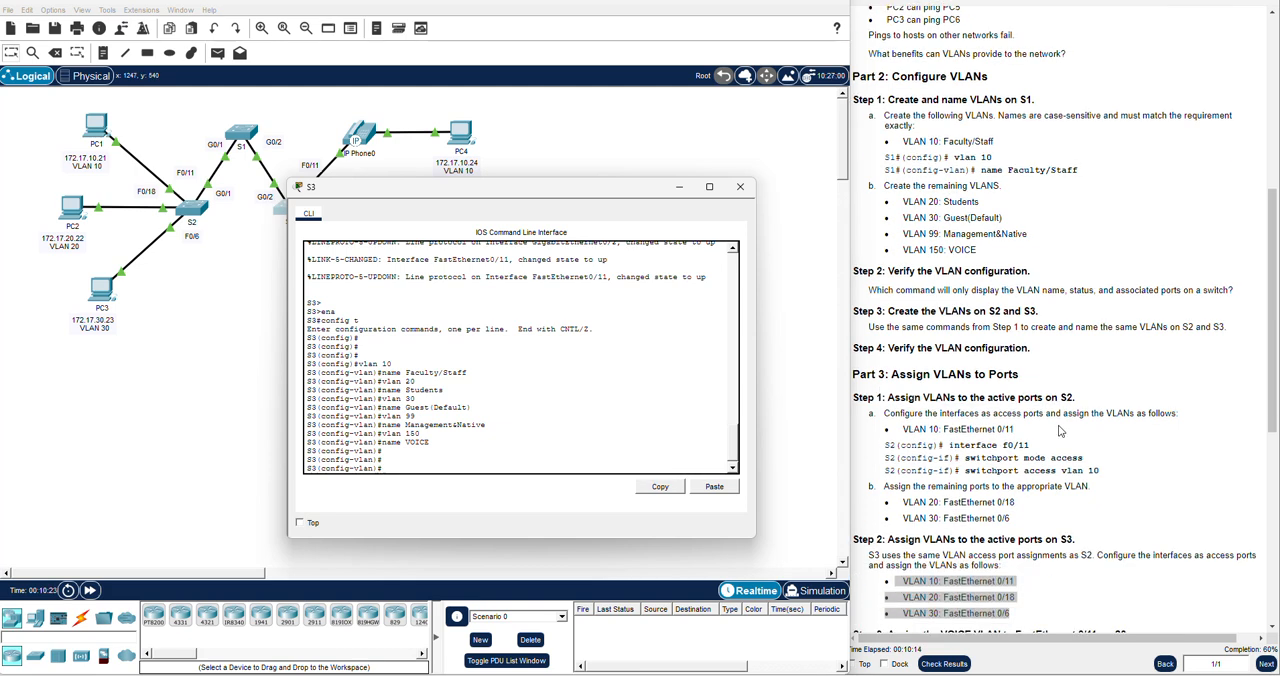
{"action": "scroll", "coordinate": [1061, 432], "scroll_direction": "down", "scroll_amount": 2}
{"action": "left_click", "coordinate": [1068, 428]}
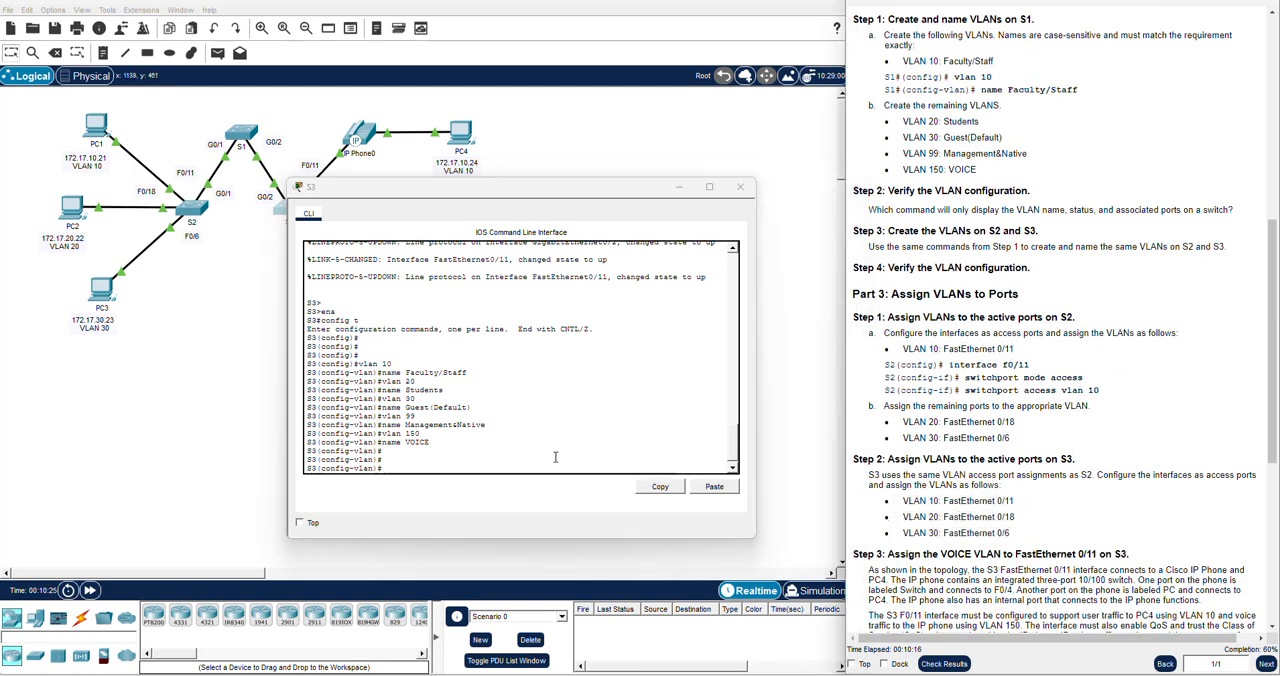
{"action": "left_click", "coordinate": [509, 457]}
{"action": "type", "text": "END"}
{"action": "key", "text": "Return"}
{"action": "key", "text": "Return"}
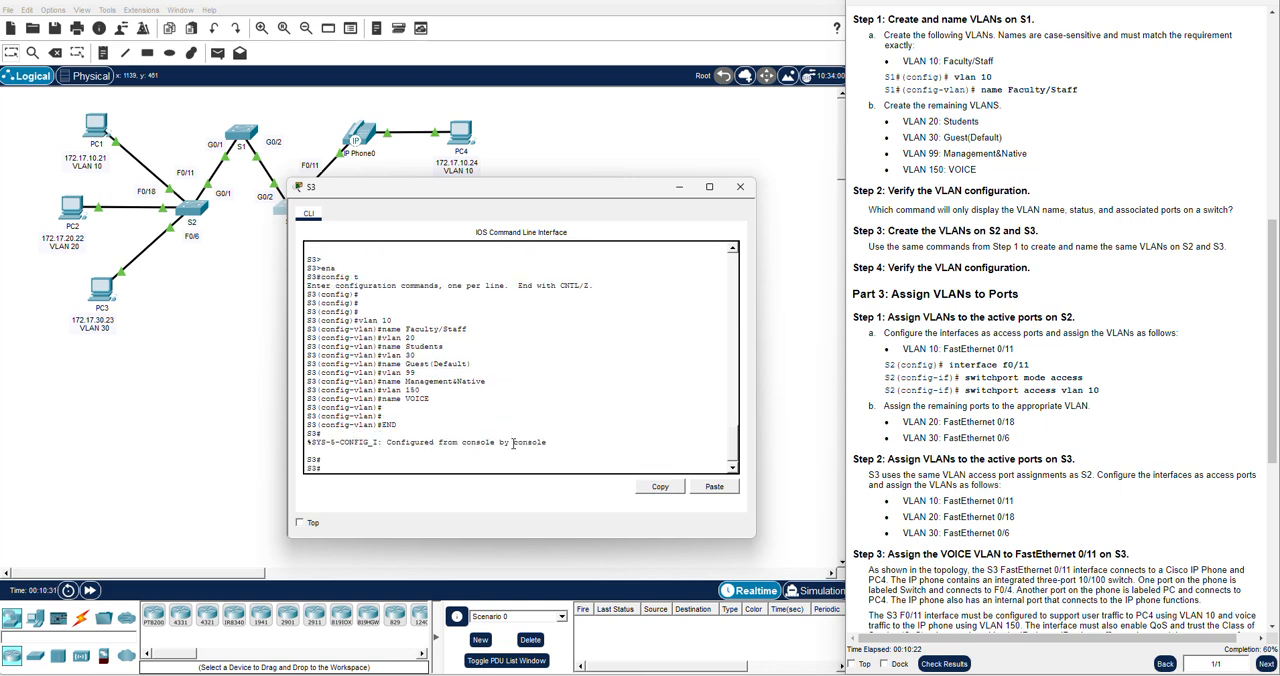
{"action": "scroll", "coordinate": [1044, 369], "scroll_direction": "down", "scroll_amount": 1}
{"action": "left_click", "coordinate": [1045, 366]}
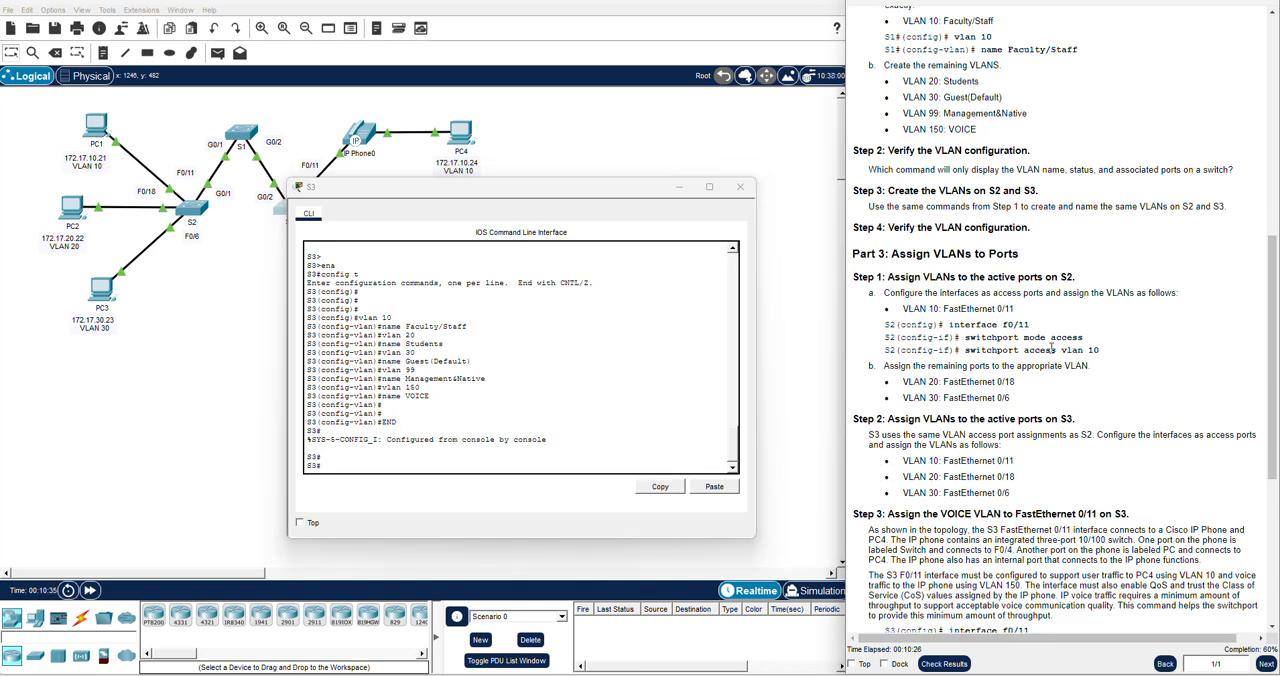
Review the S2 port assignment instructions, switch from S3 to S2, and return S2 to privileged EXEC mode with END
{"action": "scroll", "coordinate": [1050, 360], "scroll_direction": "down", "scroll_amount": 1}
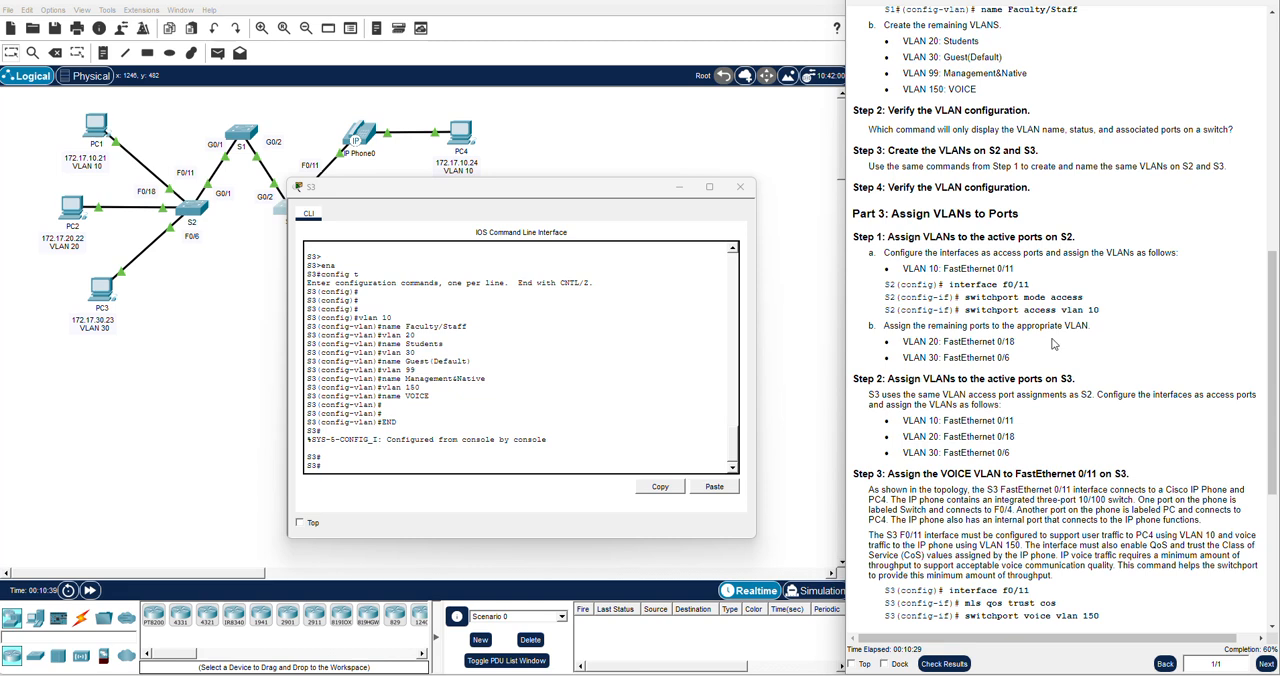
{"action": "left_click_drag", "start_coordinate": [1027, 365], "coordinate": [869, 252]}
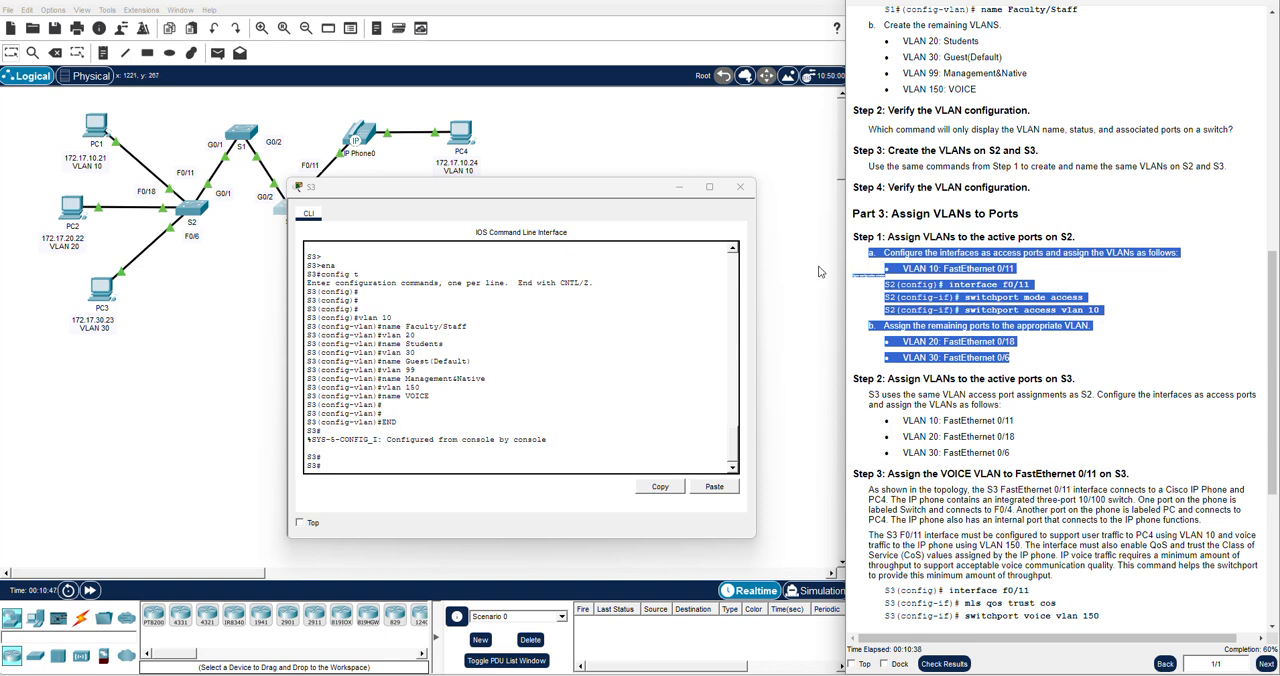
{"action": "left_click", "coordinate": [740, 187]}
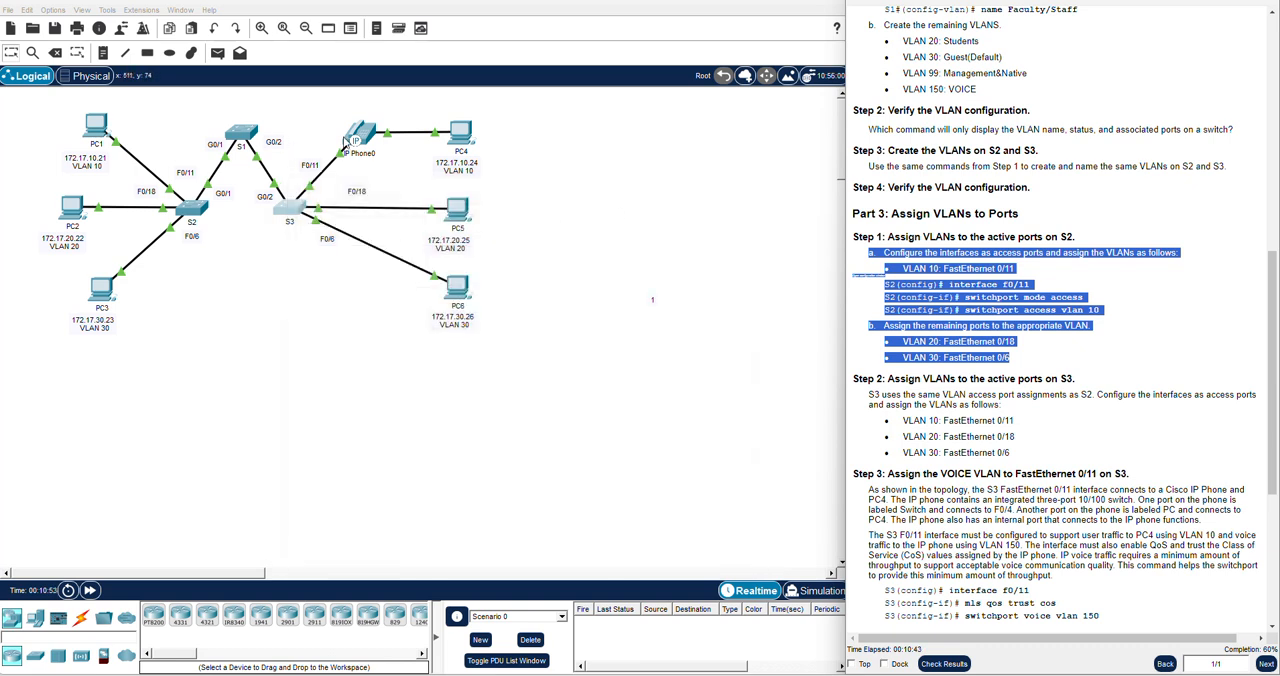
{"action": "left_click", "coordinate": [177, 219]}
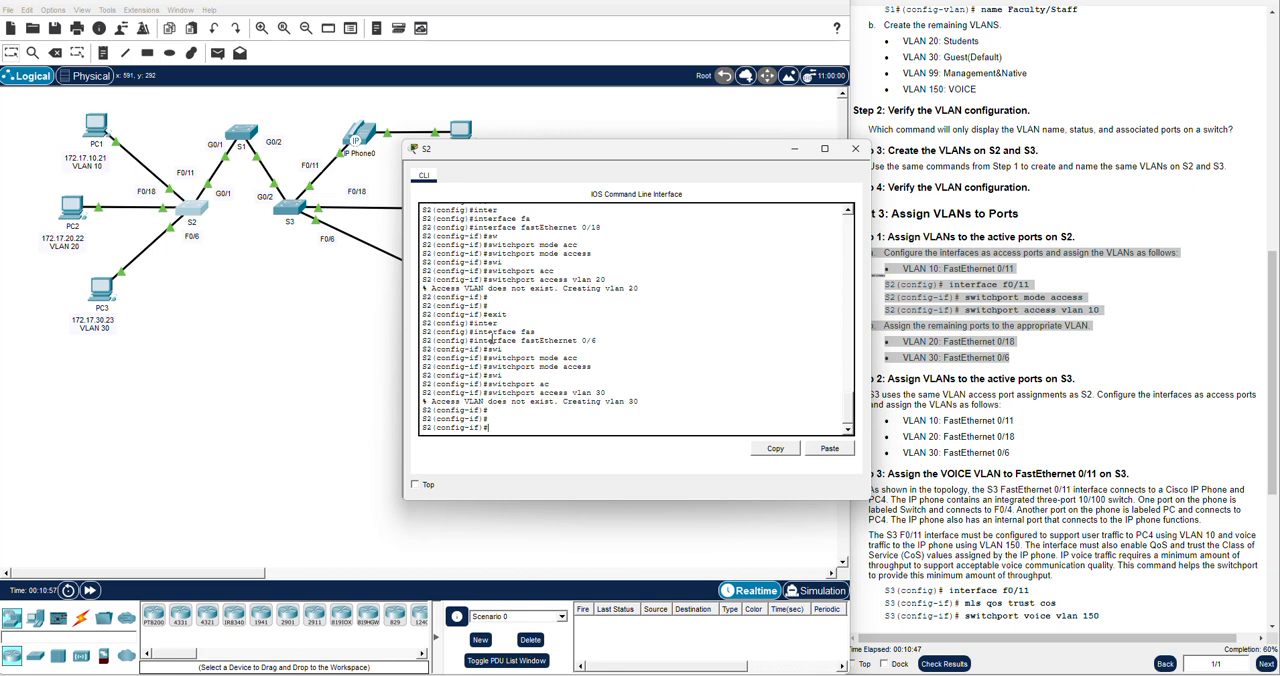
{"action": "type", "text": "END"}
{"action": "key", "text": "Return"}
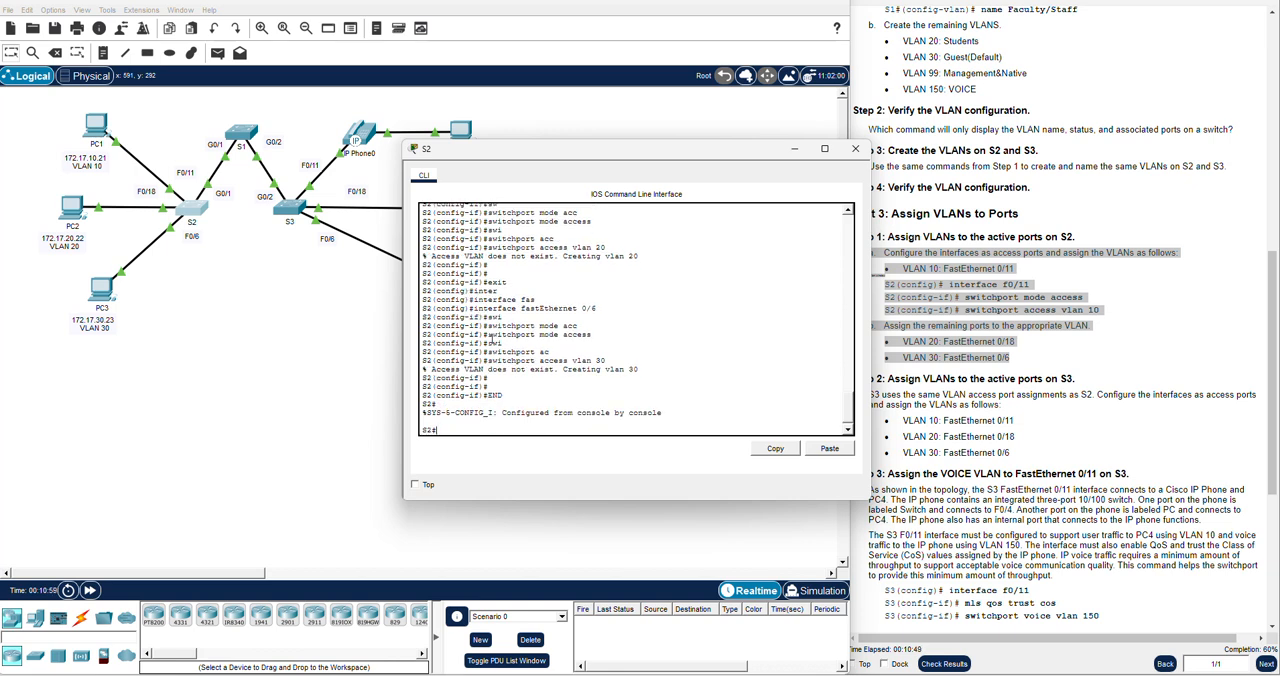
Enter global configuration mode on S2 with CONFIG T, and close its command-line window
{"action": "type", "text": "ENABLE"}
{"action": "key", "text": "Return"}
{"action": "type", "text": "CONFIG T"}
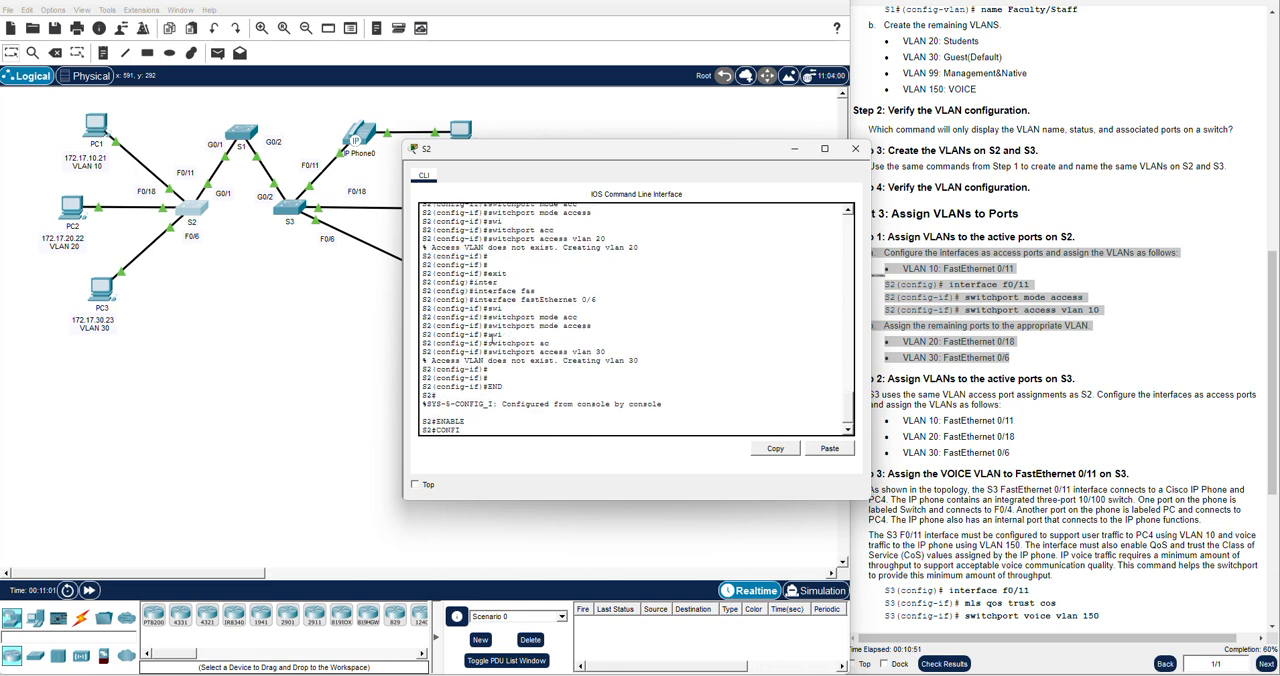
{"action": "key", "text": "Return"}
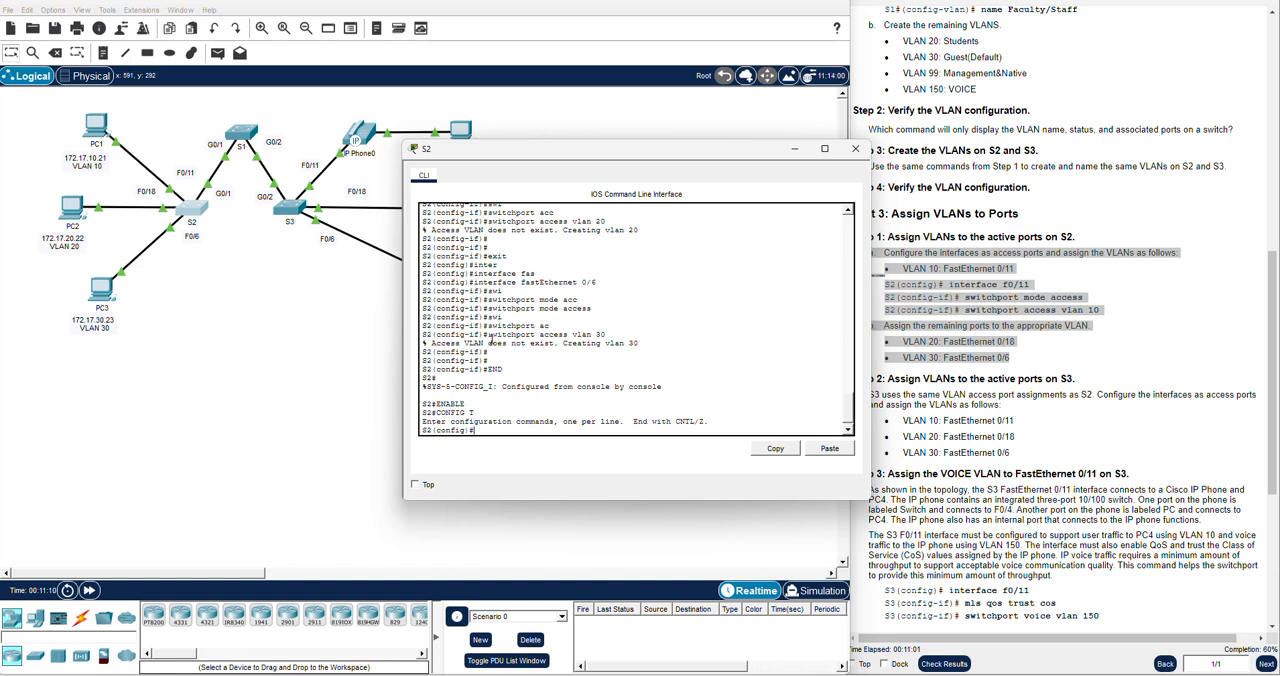
{"action": "left_click", "coordinate": [855, 148]}
Open S3's command line and examine the Part 3 Step 3 instructions for assigning the VOICE VLAN to FastEthernet 0/11
{"action": "scroll", "coordinate": [990, 430], "scroll_direction": "down", "scroll_amount": 2}
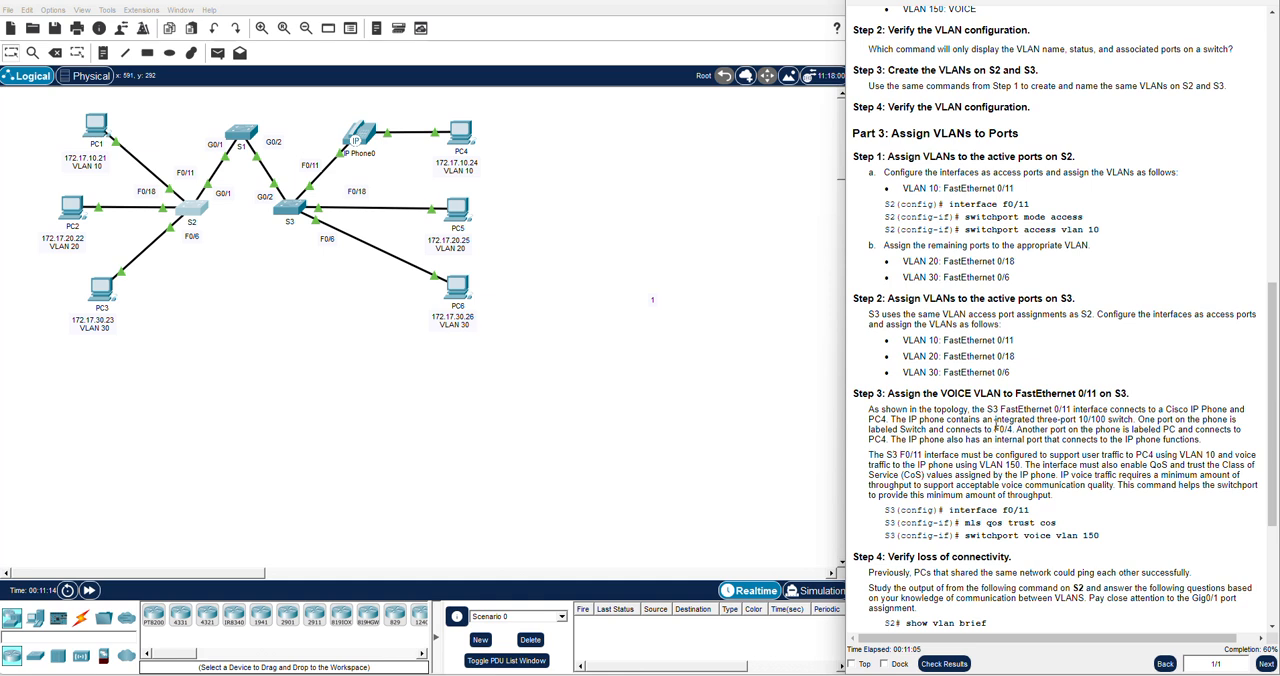
{"action": "scroll", "coordinate": [1031, 379], "scroll_direction": "down", "scroll_amount": 1}
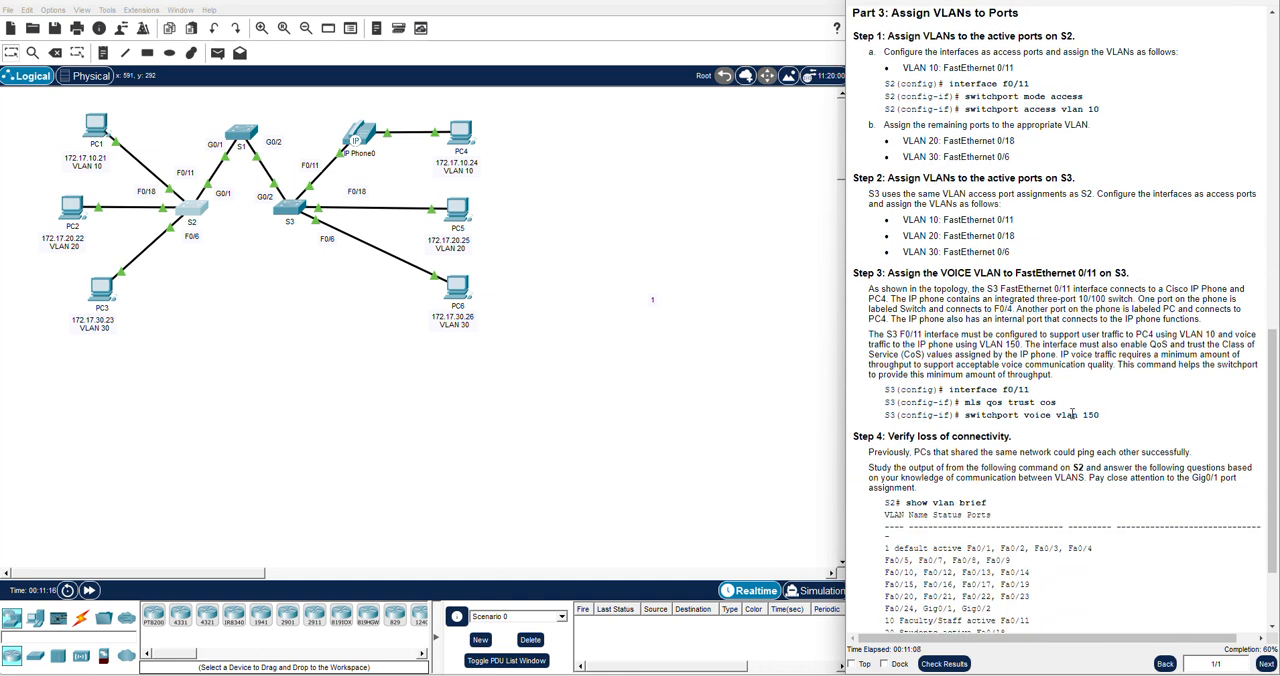
{"action": "left_click_drag", "start_coordinate": [1100, 415], "coordinate": [873, 395]}
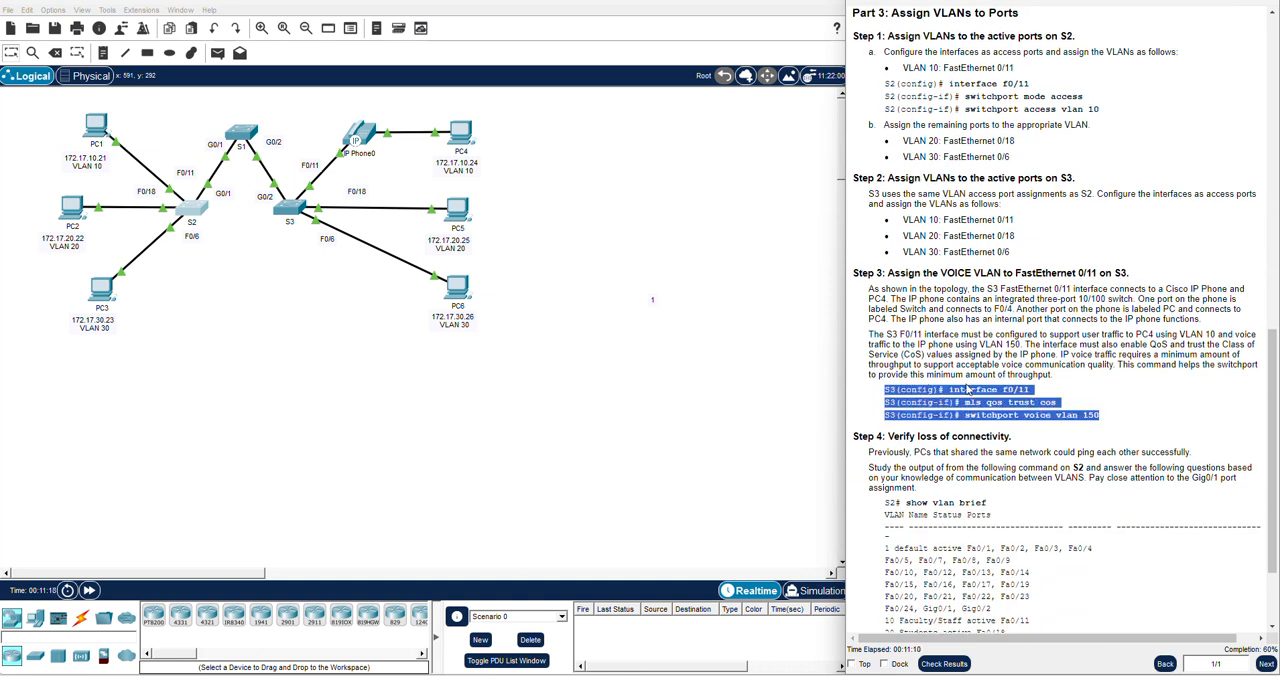
{"action": "left_click", "coordinate": [970, 389]}
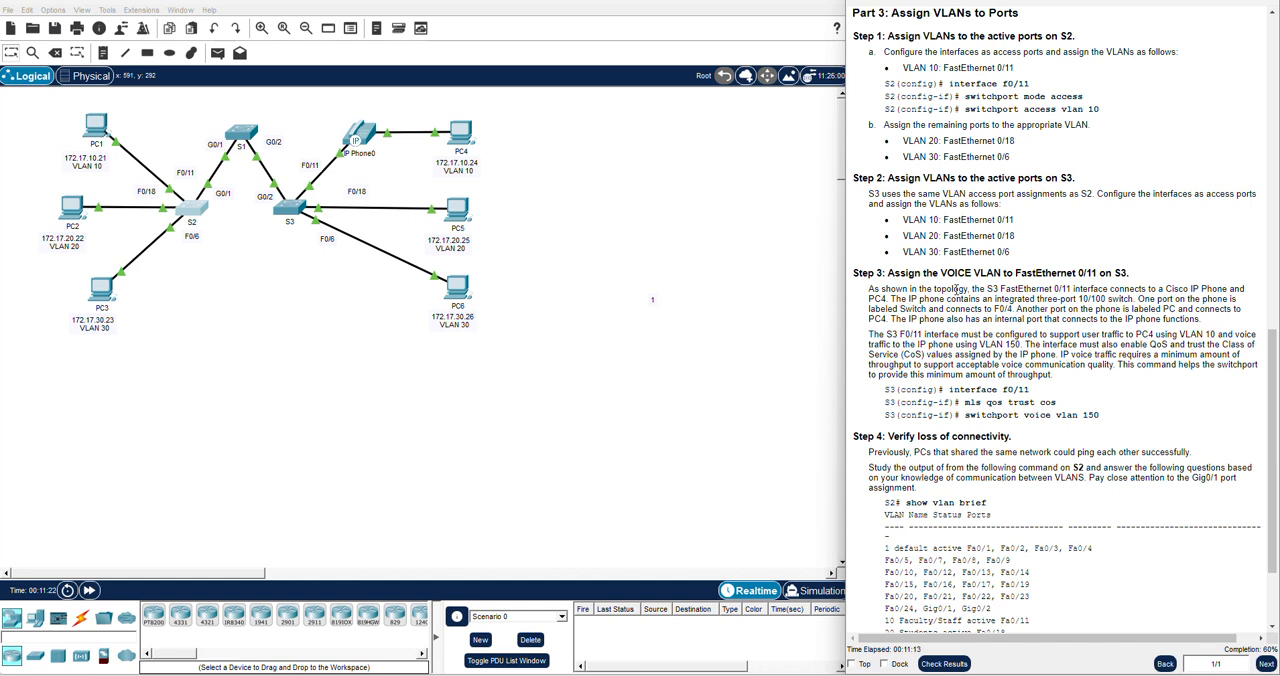
{"action": "left_click_drag", "start_coordinate": [1130, 273], "coordinate": [1014, 273]}
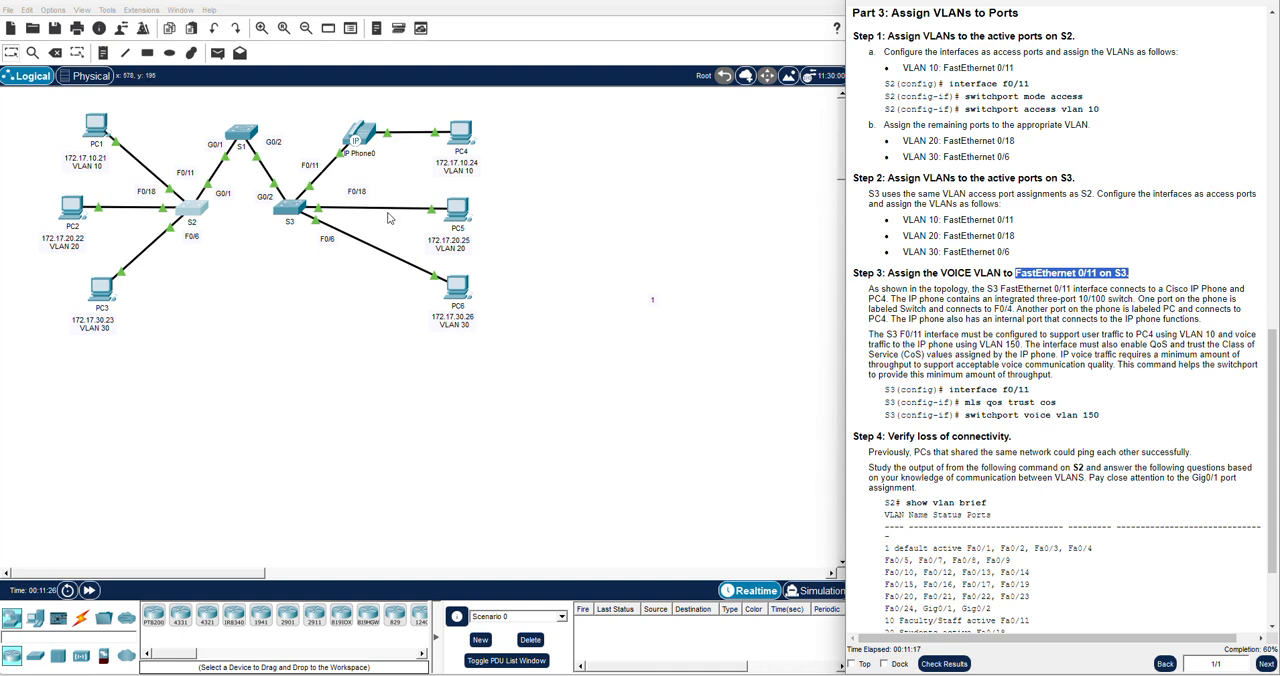
{"action": "left_click", "coordinate": [292, 208]}
{"action": "left_click_drag", "start_coordinate": [547, 152], "coordinate": [385, 182]}
{"action": "left_click", "coordinate": [1020, 367]}
{"action": "scroll", "coordinate": [1020, 367], "scroll_direction": "down", "scroll_amount": 1}
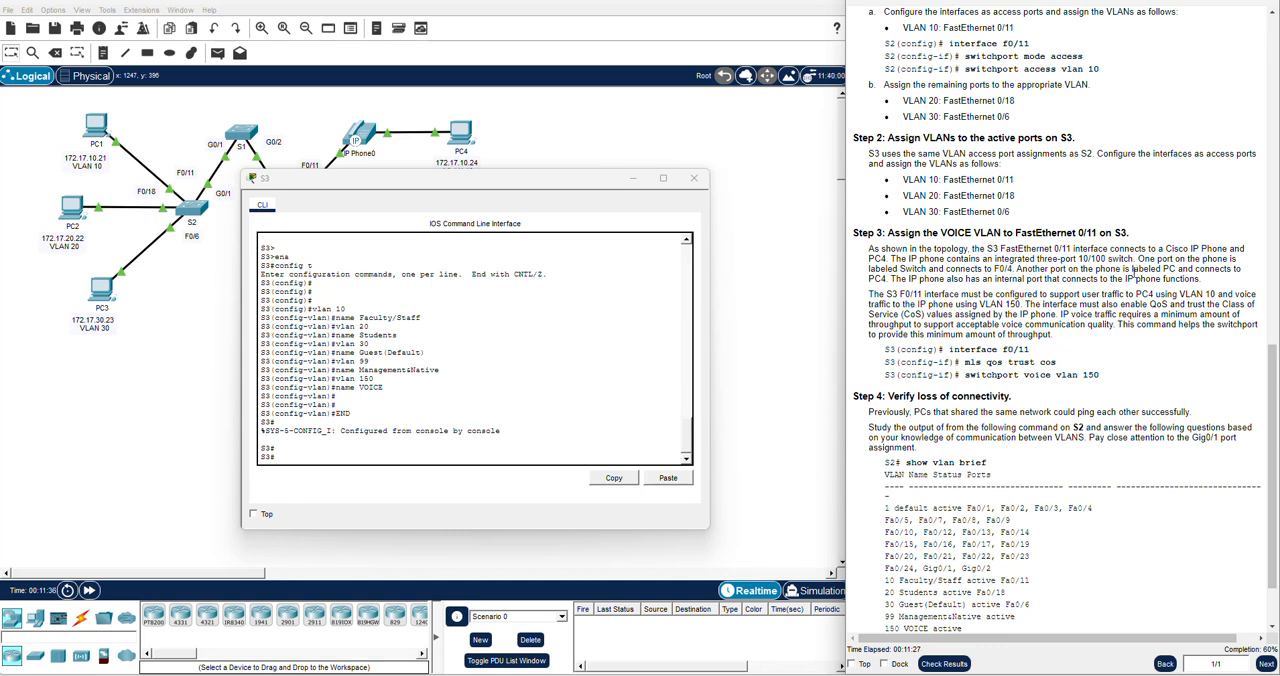
{"action": "left_click_drag", "start_coordinate": [633, 185], "coordinate": [540, 318]}
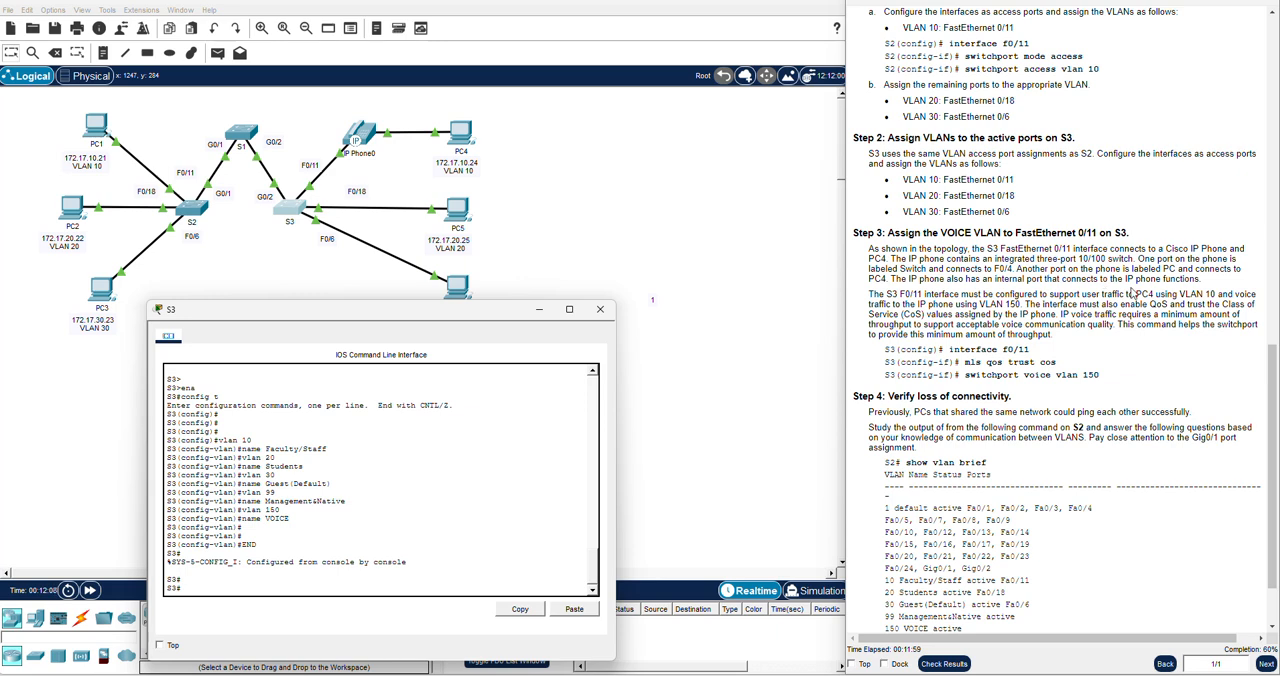
{"action": "scroll", "coordinate": [1076, 274], "scroll_direction": "down", "scroll_amount": 1}
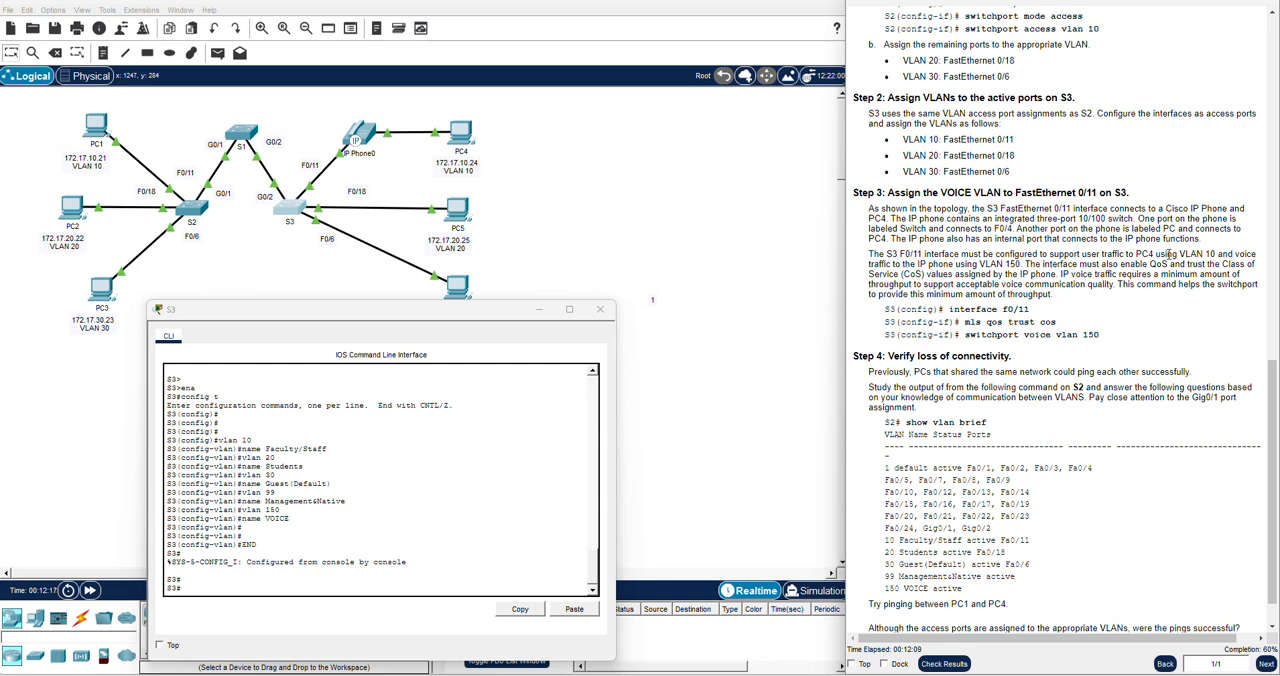
{"action": "triple_click", "coordinate": [1188, 251]}
{"action": "left_click", "coordinate": [1183, 254]}
{"action": "left_click_drag", "start_coordinate": [1100, 336], "coordinate": [886, 316]}
Enter interface configuration mode for FastEthernet 0/11 on S3
{"action": "left_click_drag", "start_coordinate": [400, 309], "coordinate": [482, 158]}
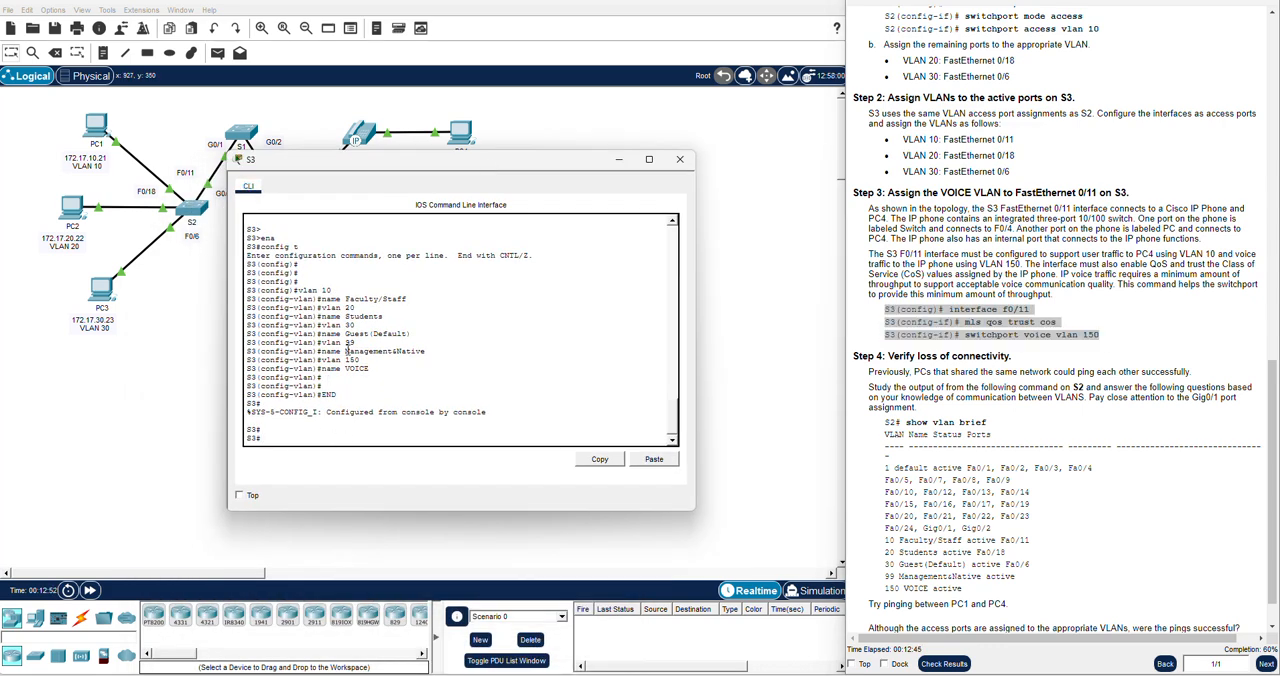
{"action": "type", "text": "config t"}
{"action": "key", "text": "Return"}
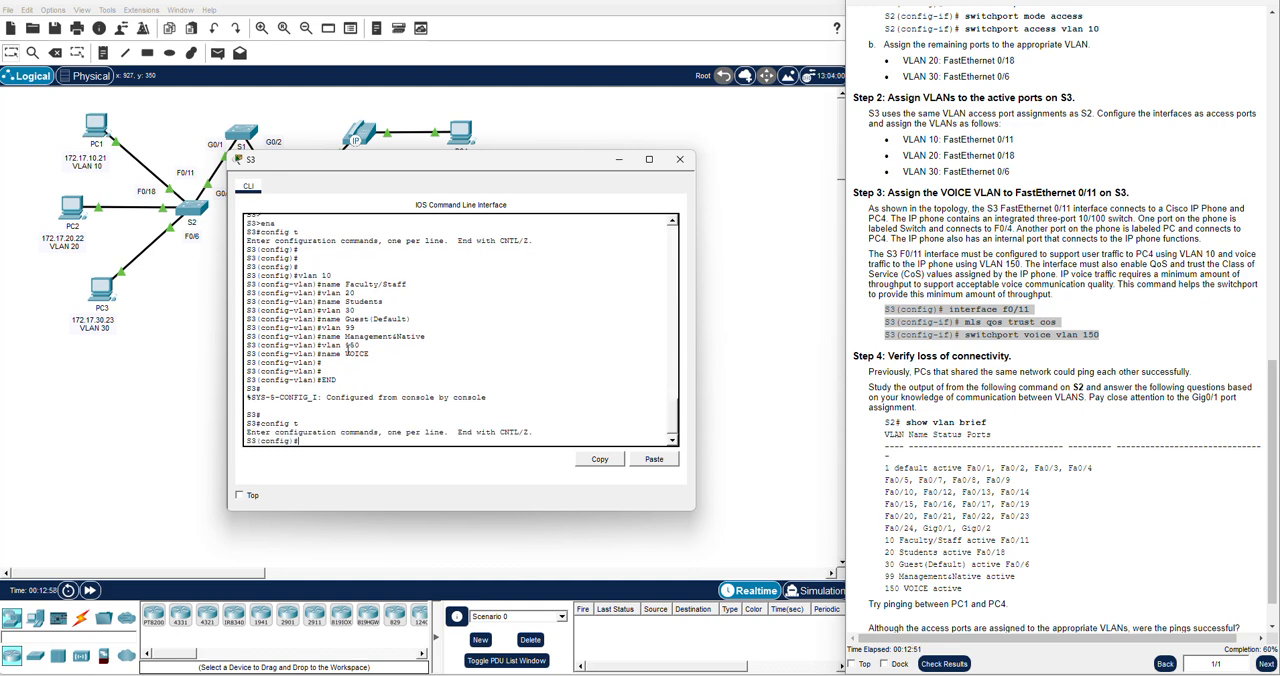
{"action": "type", "text": "inter"}
{"action": "key", "text": "Tab"}
{"action": "type", "text": "fa"}
{"action": "key", "text": "Tab"}
{"action": "type", "text": "0/11"}
{"action": "key", "text": "Return"}
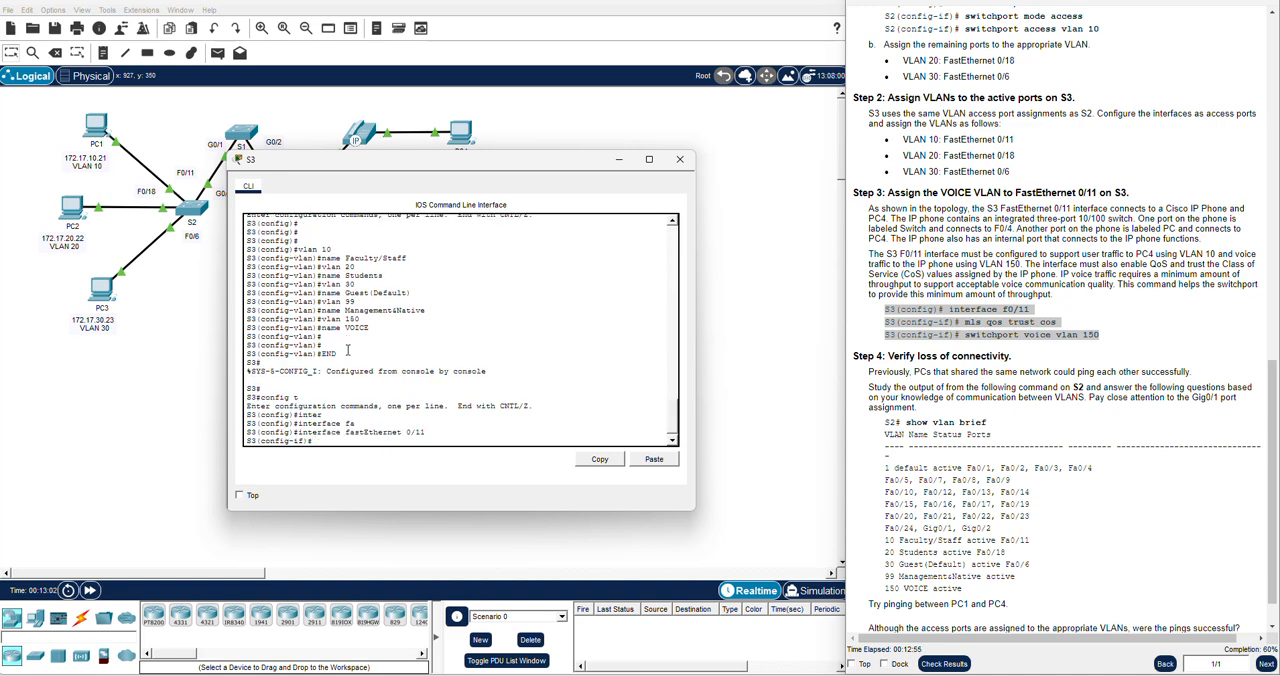
{"action": "type", "text": "mls qos turst cos"}
{"action": "key", "text": "Return"}
{"action": "key", "text": "Return"}
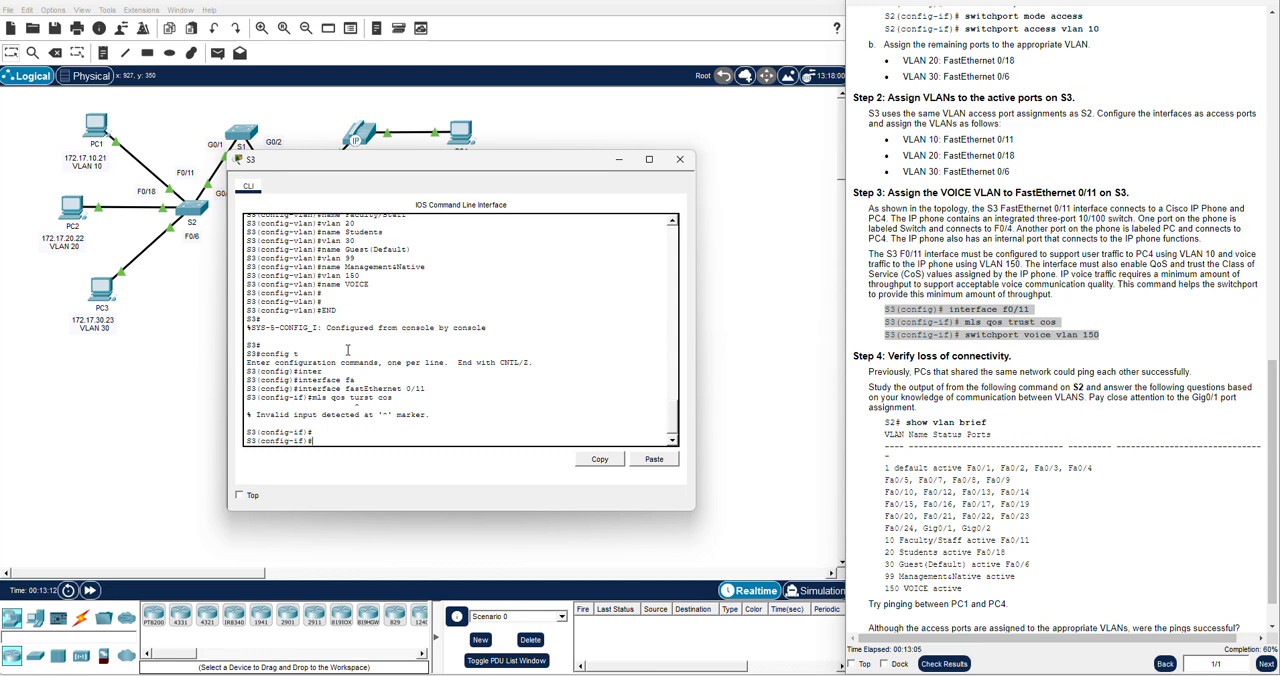
Make FastEthernet 0/11 on S3 trust the phone's Class of Service values with mls qos trust cos
{"action": "type", "text": "mls"}
{"action": "key", "text": "Tab"}
{"action": "type", "text": "qo"}
{"action": "key", "text": "Tab"}
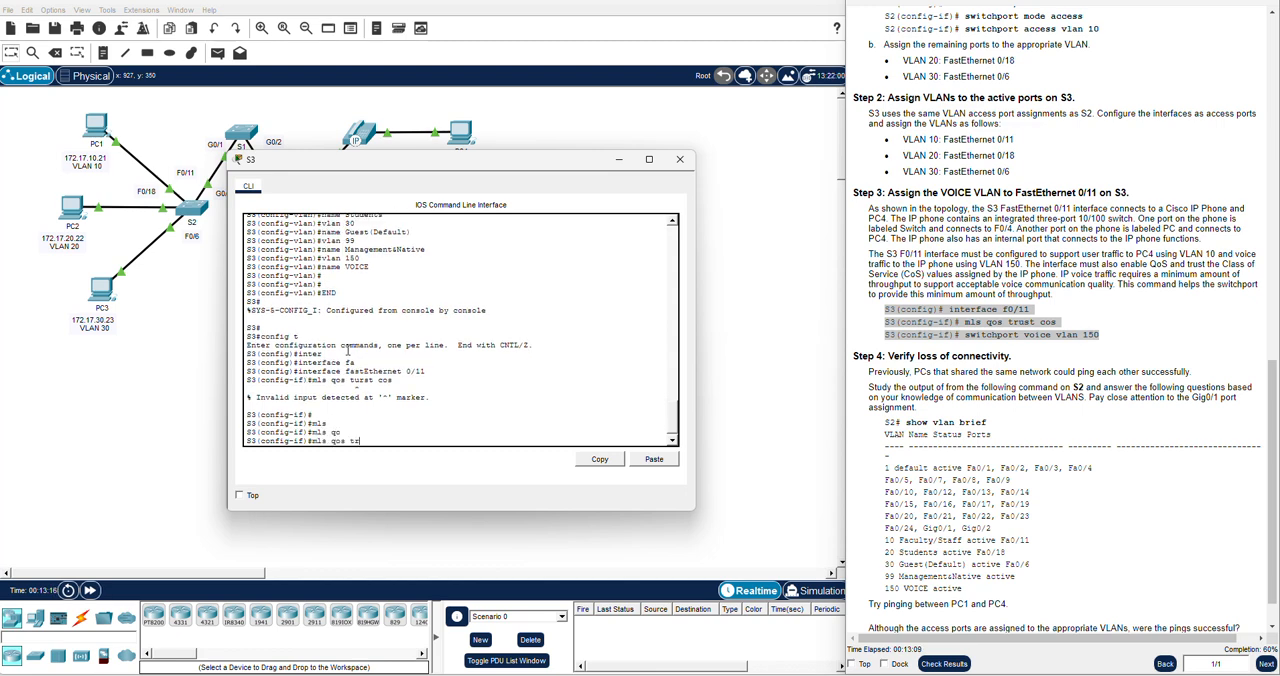
{"action": "type", "text": "tr"}
{"action": "key", "text": "Tab"}
{"action": "type", "text": "co"}
{"action": "key", "text": "Tab"}
{"action": "key", "text": "Return"}
{"action": "key", "text": "Return"}
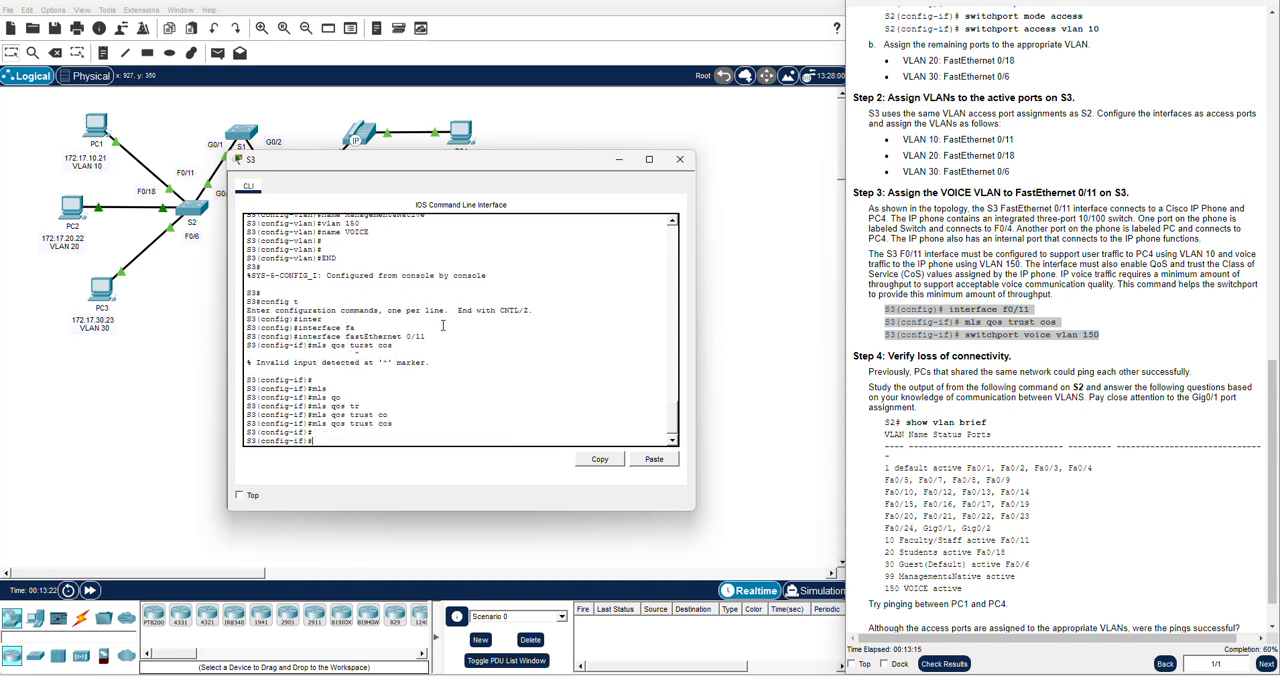
Assign voice VLAN 150 to FastEthernet 0/11 on S3 with switchport voice vlan 150
{"action": "type", "text": "swi"}
{"action": "key", "text": "Tab"}
{"action": "type", "text": "voi"}
{"action": "key", "text": "Tab"}
{"action": "type", "text": "vla"}
{"action": "key", "text": "Tab"}
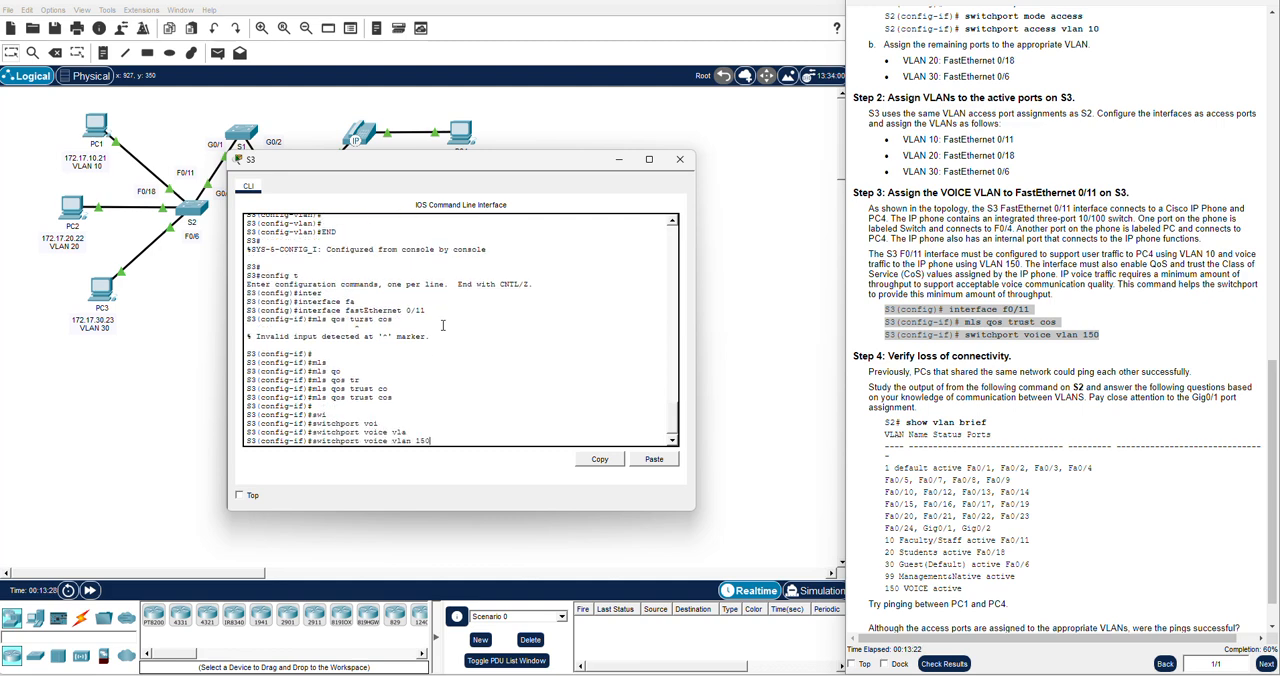
{"action": "type", "text": "150"}
{"action": "key", "text": "Return"}
{"action": "key", "text": "Return"}
{"action": "key", "text": "Return"}
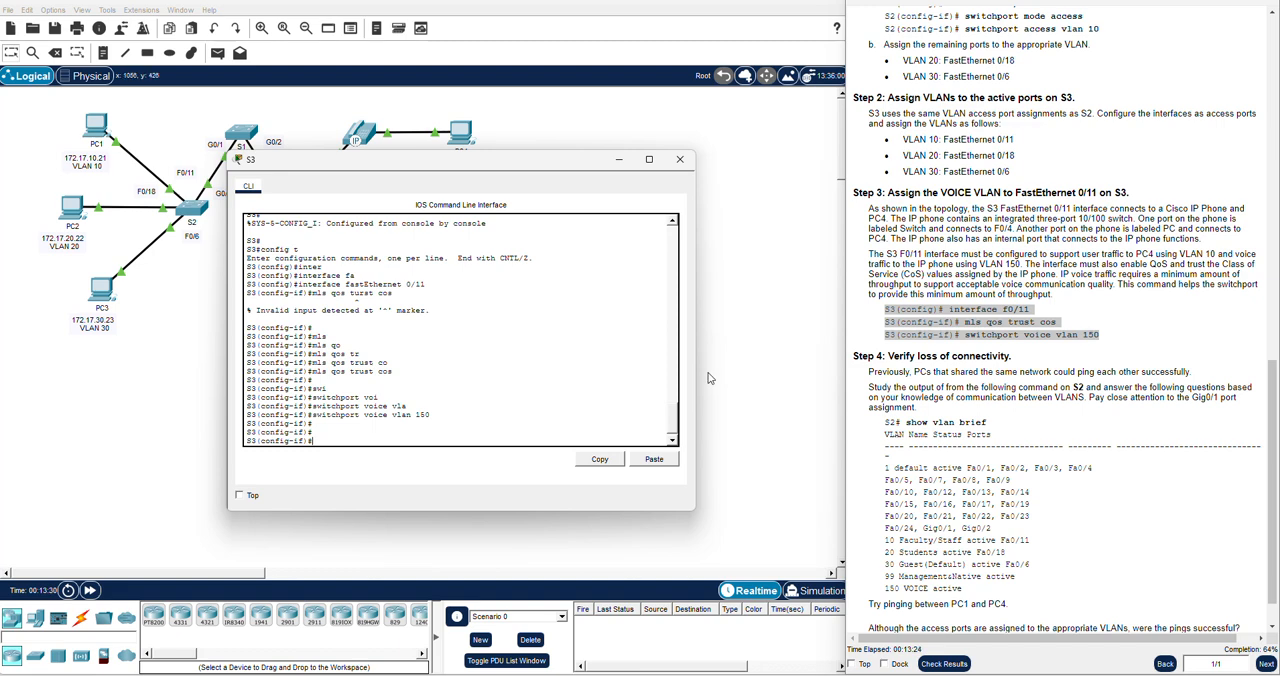
Return S3 to privileged EXEC mode with end, and close its command-line window
{"action": "scroll", "coordinate": [1005, 383], "scroll_direction": "down", "scroll_amount": 1}
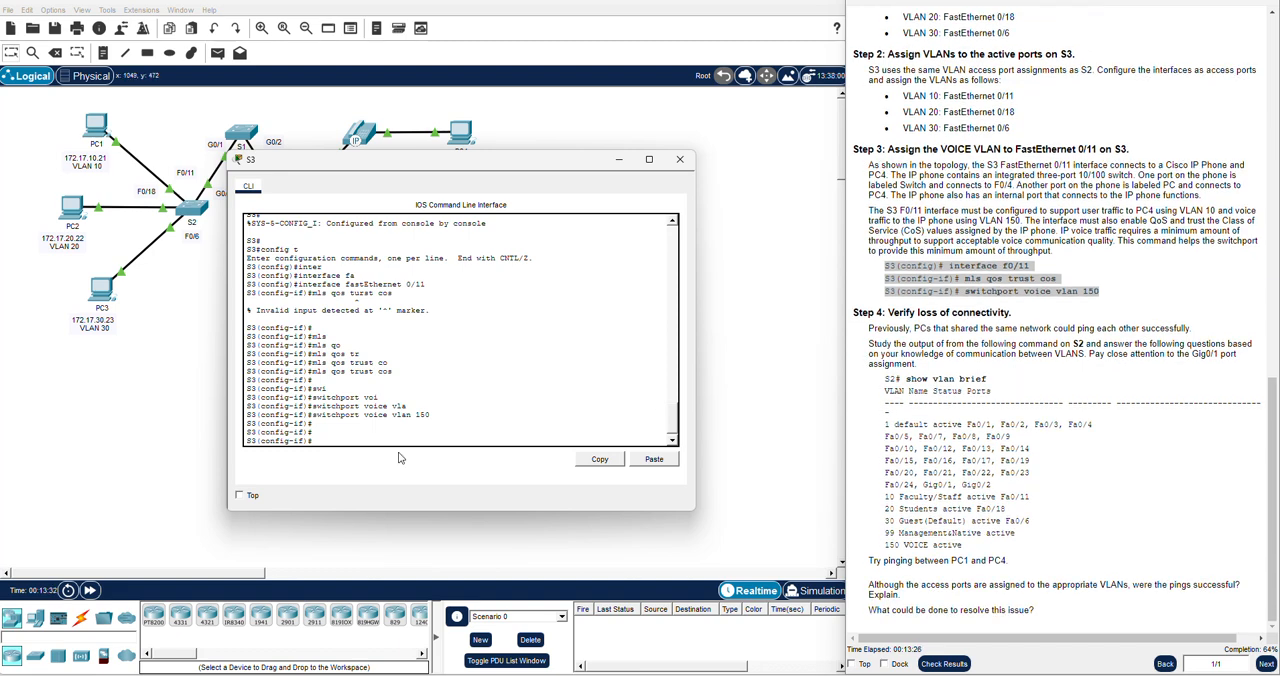
{"action": "type", "text": "end"}
{"action": "key", "text": "Return"}
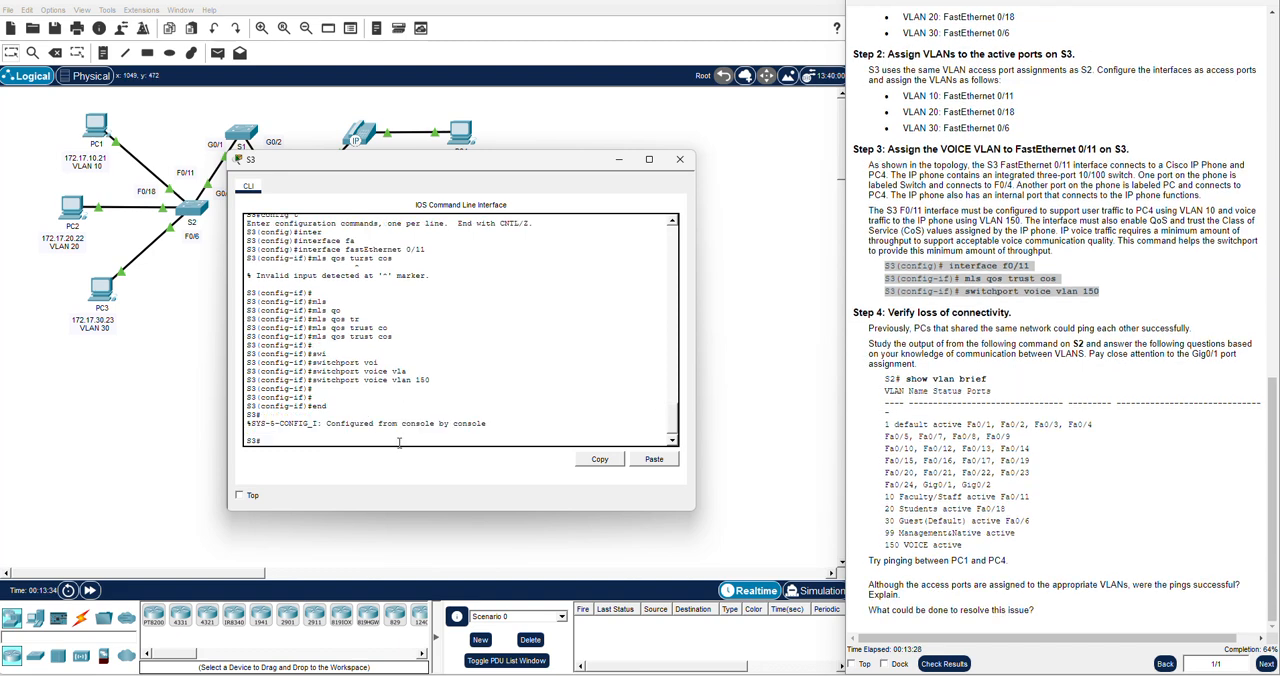
{"action": "key", "text": "Return"}
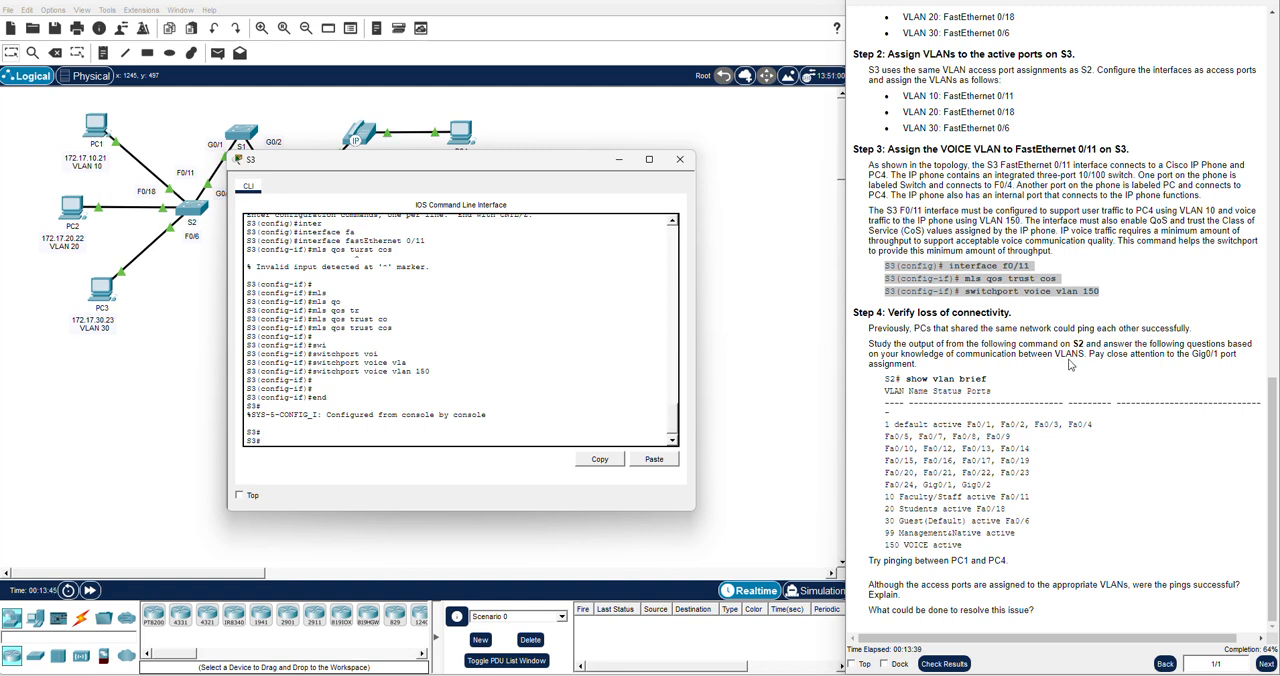
{"action": "left_click", "coordinate": [680, 159]}
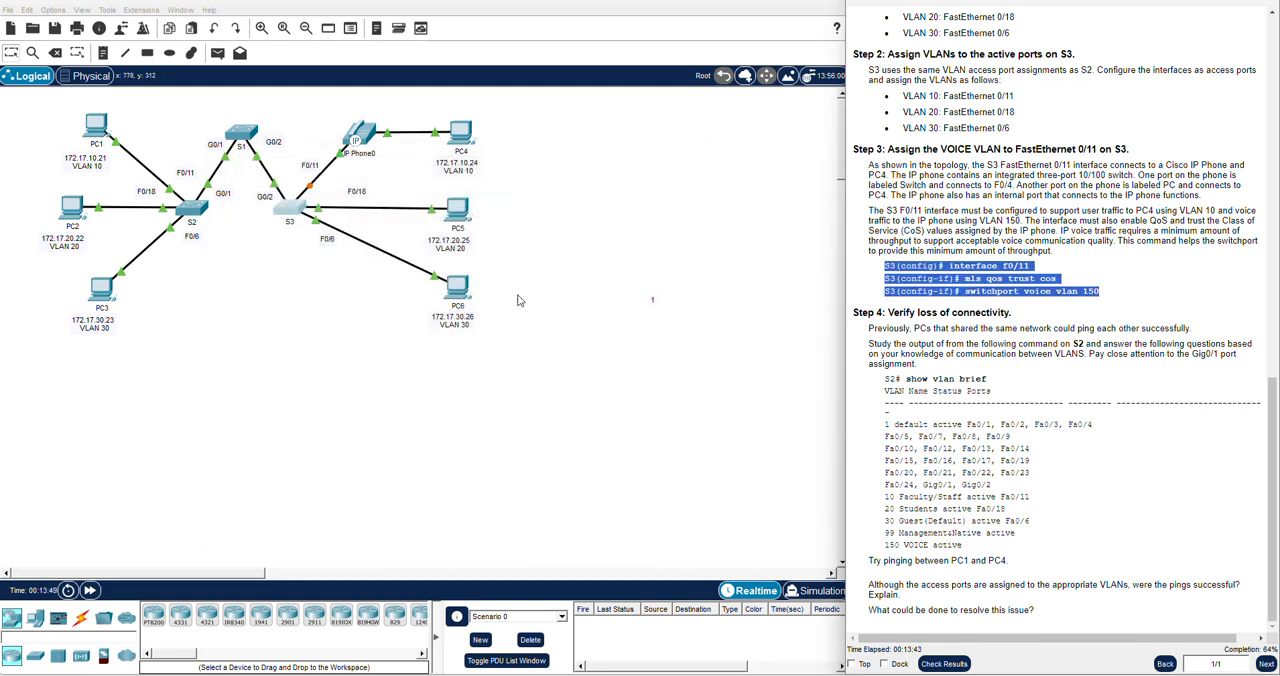
Open S2's command line and try show vlan brief from global configuration mode
{"action": "left_click", "coordinate": [195, 209]}
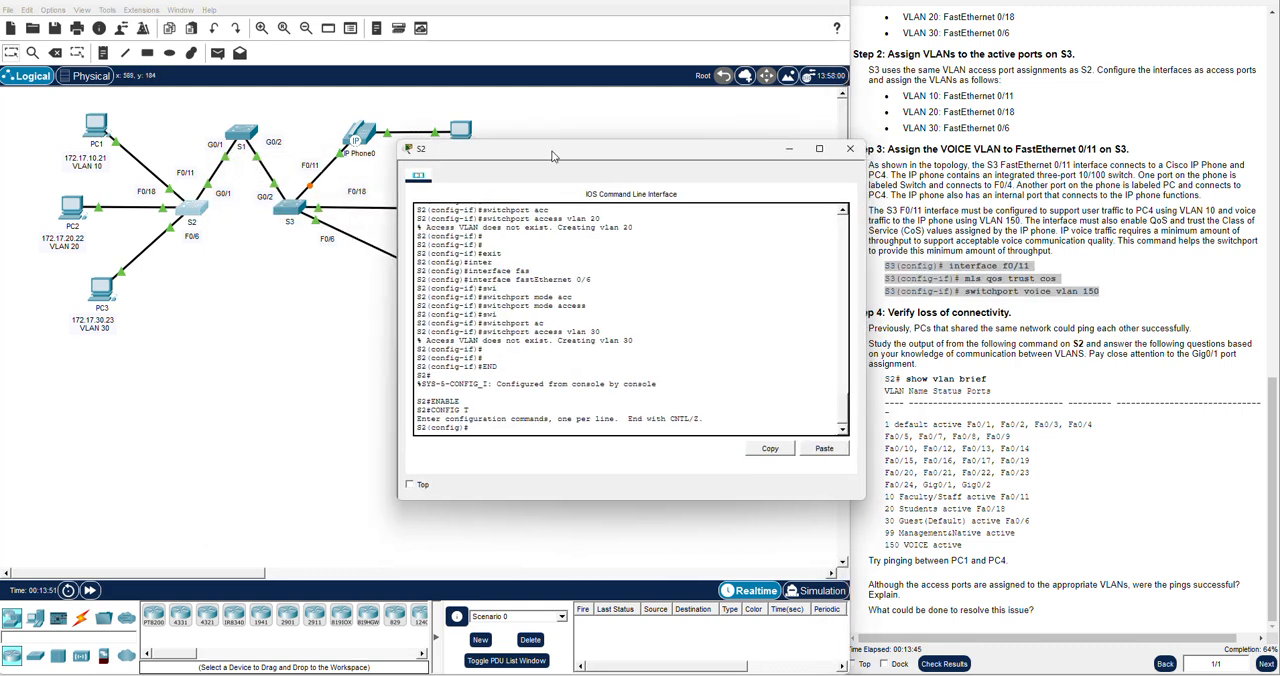
{"action": "left_click_drag", "start_coordinate": [553, 157], "coordinate": [460, 198]}
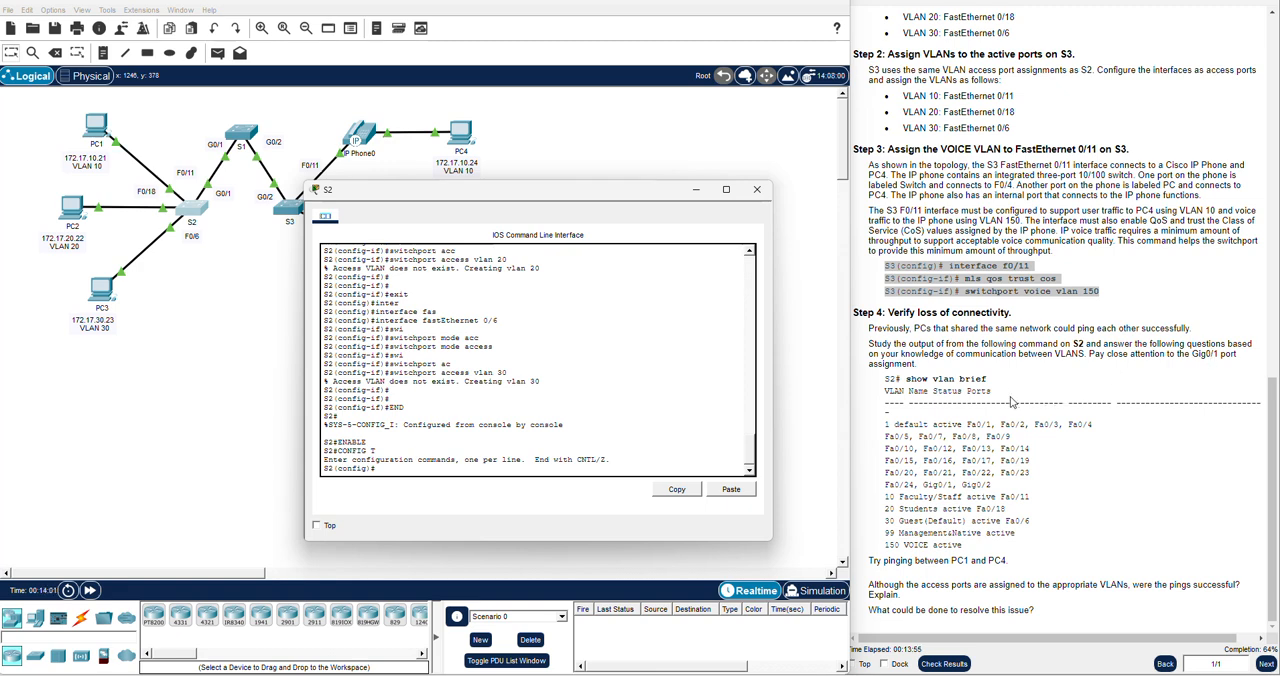
{"action": "left_click", "coordinate": [438, 467]}
{"action": "type", "text": "show vlan brief"}
{"action": "key", "text": "Return"}
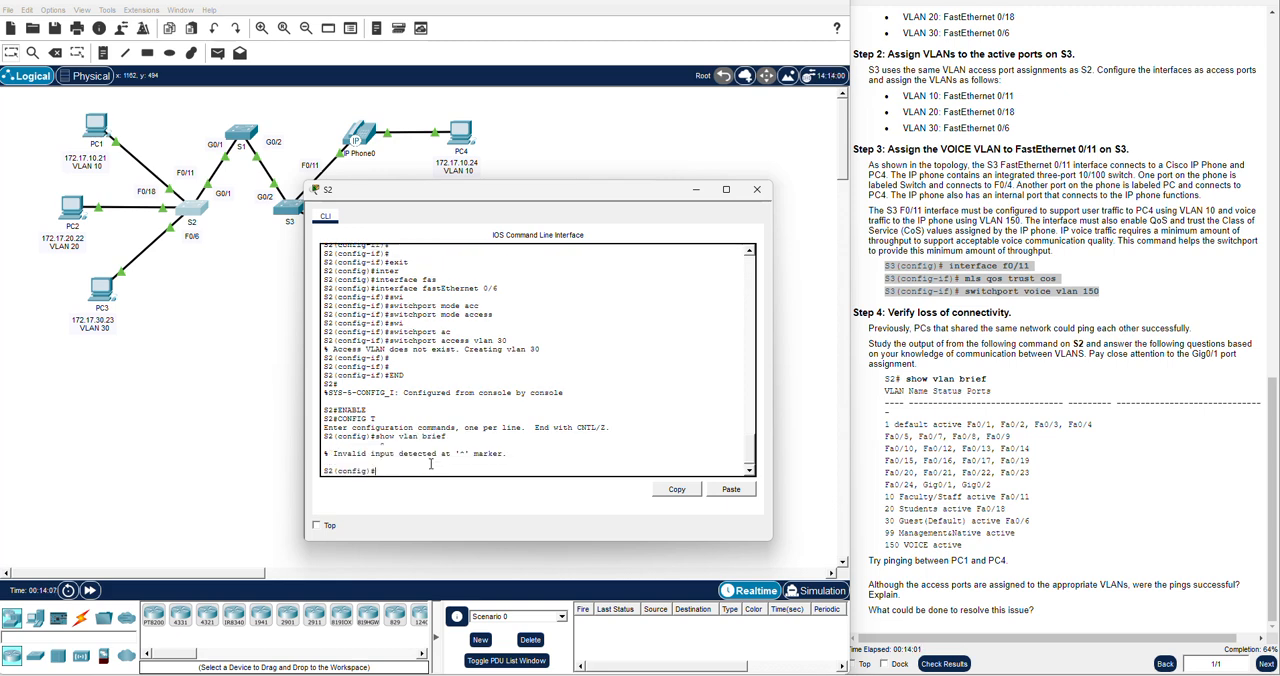
Return S2 from global configuration to privileged EXEC mode with end
{"action": "type", "text": "end"}
{"action": "key", "text": "Return"}
{"action": "key", "text": "Return"}
{"action": "key", "text": "Return"}
{"action": "key", "text": "Return"}
Display the VLAN summary on S2 with show vlan brief, and examine the names and ports of VLANs 10, 20 and 30
{"action": "type", "text": "show vlna"}
{"action": "key", "text": "BackSpace"}
{"action": "key", "text": "BackSpace"}
{"action": "key", "text": "BackSpace"}
{"action": "type", "text": "an brie"}
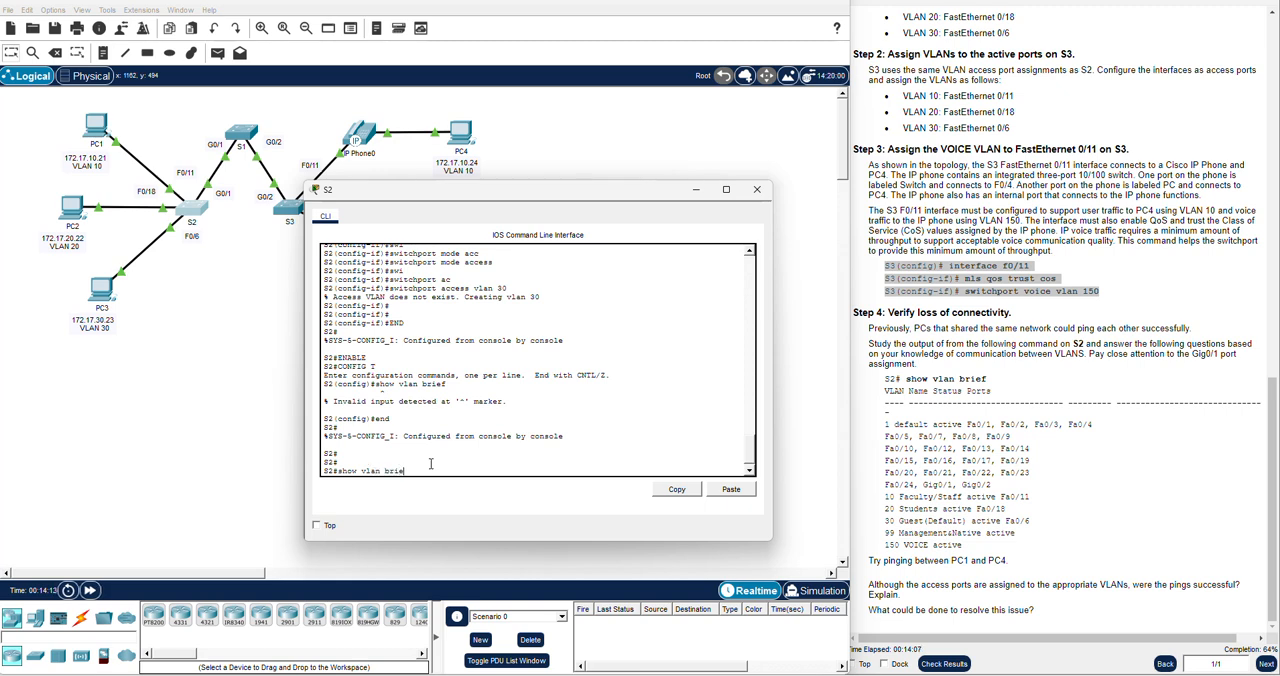
{"action": "type", "text": "f"}
{"action": "key", "text": "Return"}
{"action": "key", "text": "Return"}
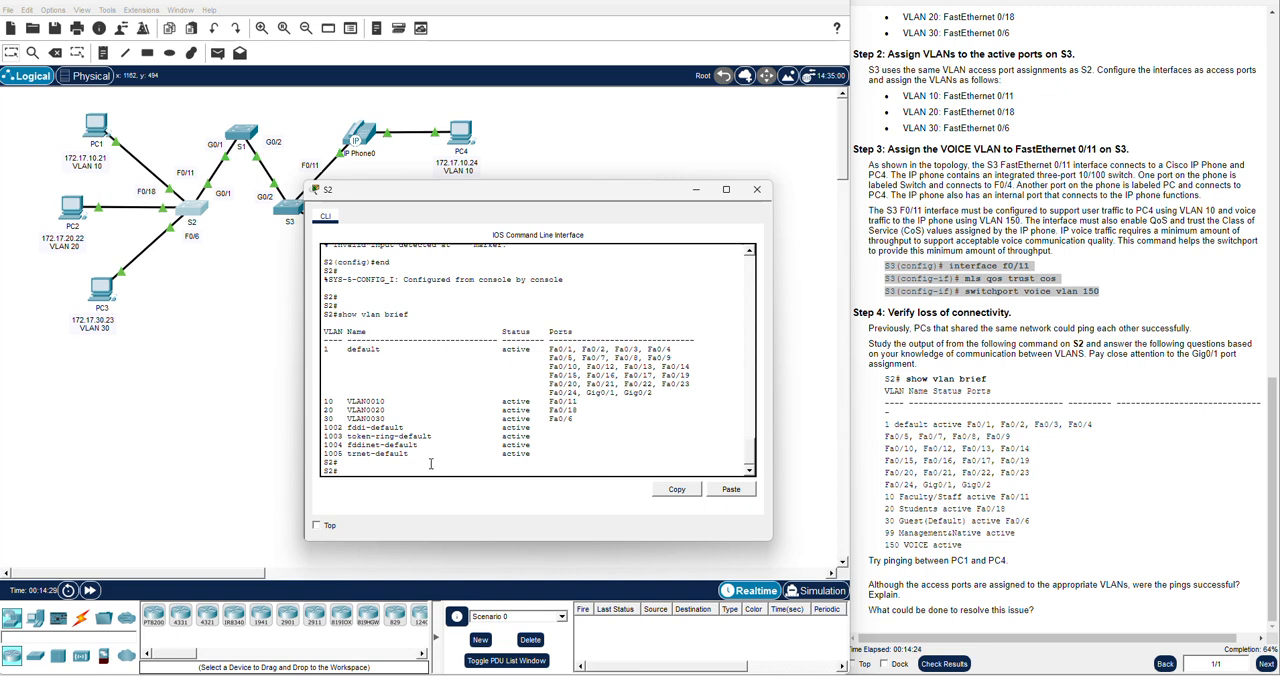
{"action": "left_click_drag", "start_coordinate": [342, 420], "coordinate": [578, 422]}
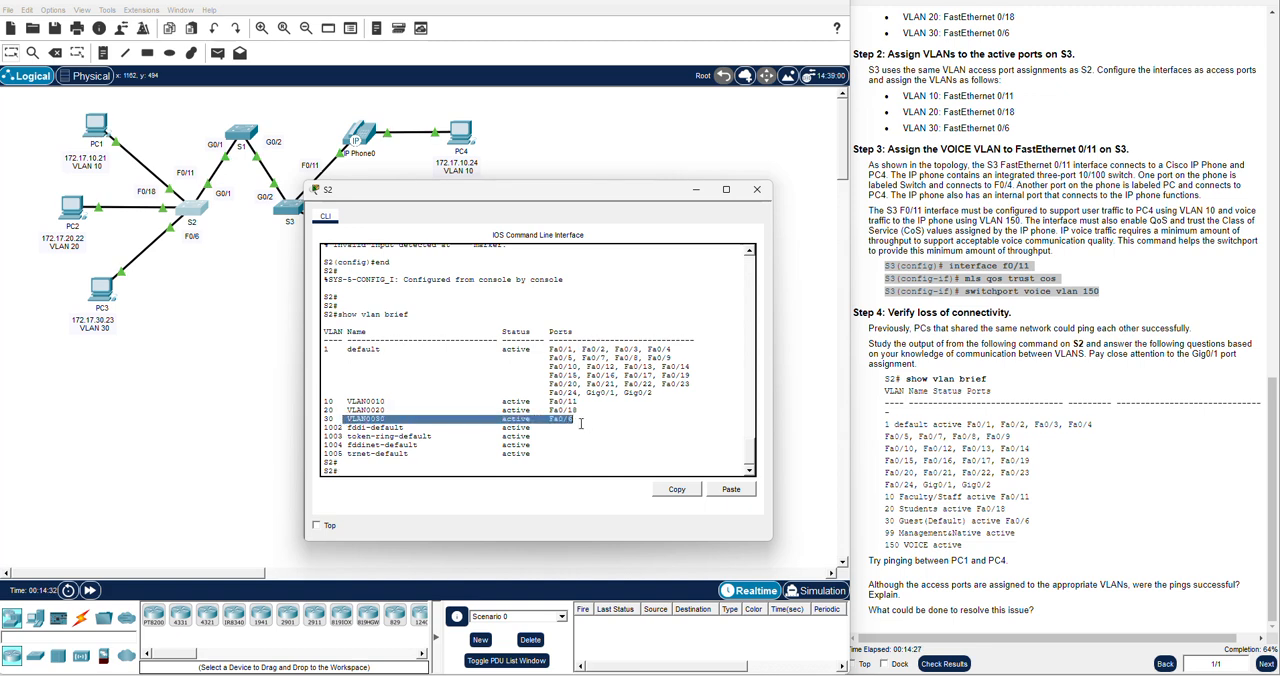
{"action": "left_click", "coordinate": [484, 462]}
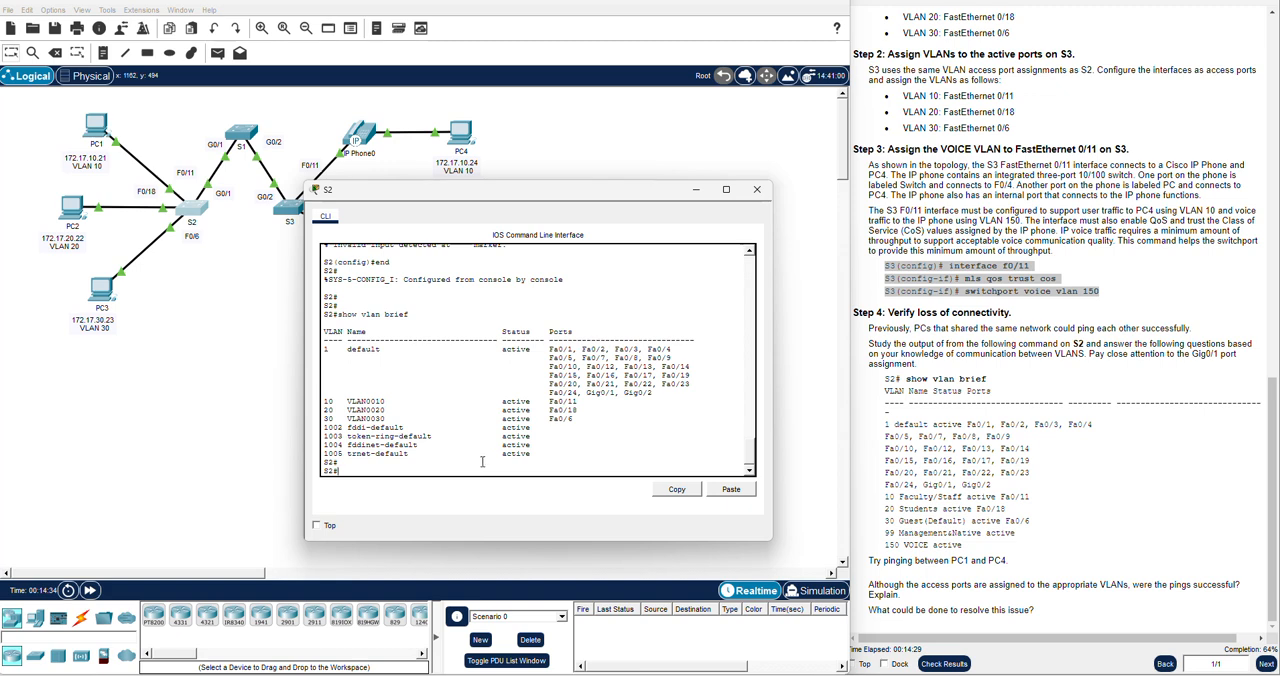
{"action": "left_click_drag", "start_coordinate": [582, 420], "coordinate": [328, 400]}
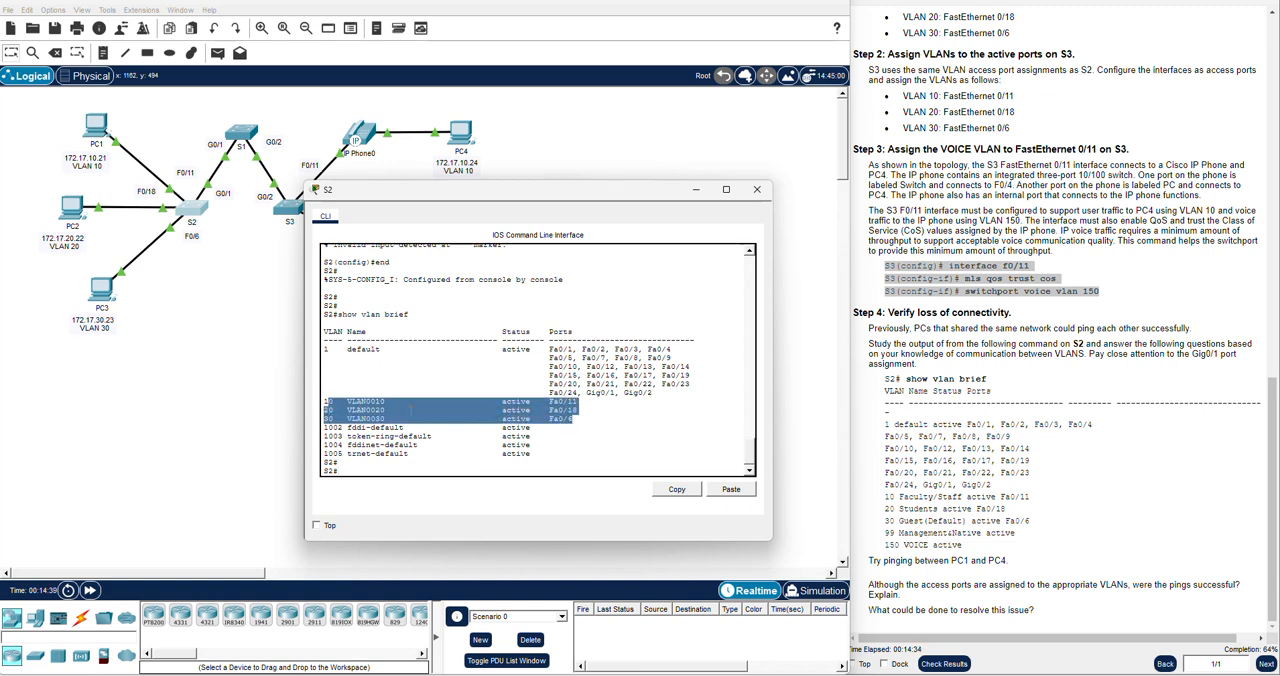
Check the VLAN 10, 20 and 30 rows in S2's summary against the expected VLAN names in the instructions
{"action": "left_click", "coordinate": [391, 420]}
{"action": "triple_click", "coordinate": [365, 418]}
{"action": "left_click", "coordinate": [367, 416]}
{"action": "double_click", "coordinate": [571, 411]}
{"action": "double_click", "coordinate": [571, 411]}
{"action": "double_click", "coordinate": [369, 420]}
{"action": "left_click", "coordinate": [371, 467]}
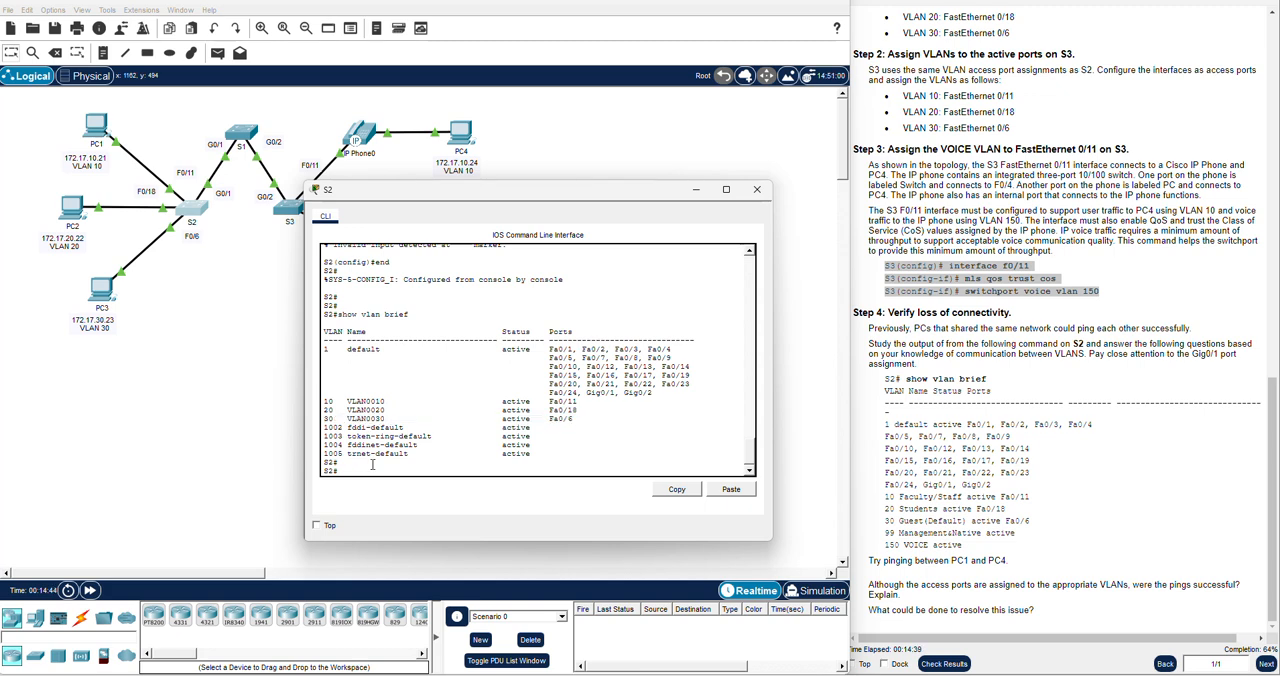
Enter global configuration mode on S2 with config t
{"action": "type", "text": "config t"}
{"action": "key", "text": "Return"}
{"action": "key", "text": "Return"}
{"action": "key", "text": "Return"}
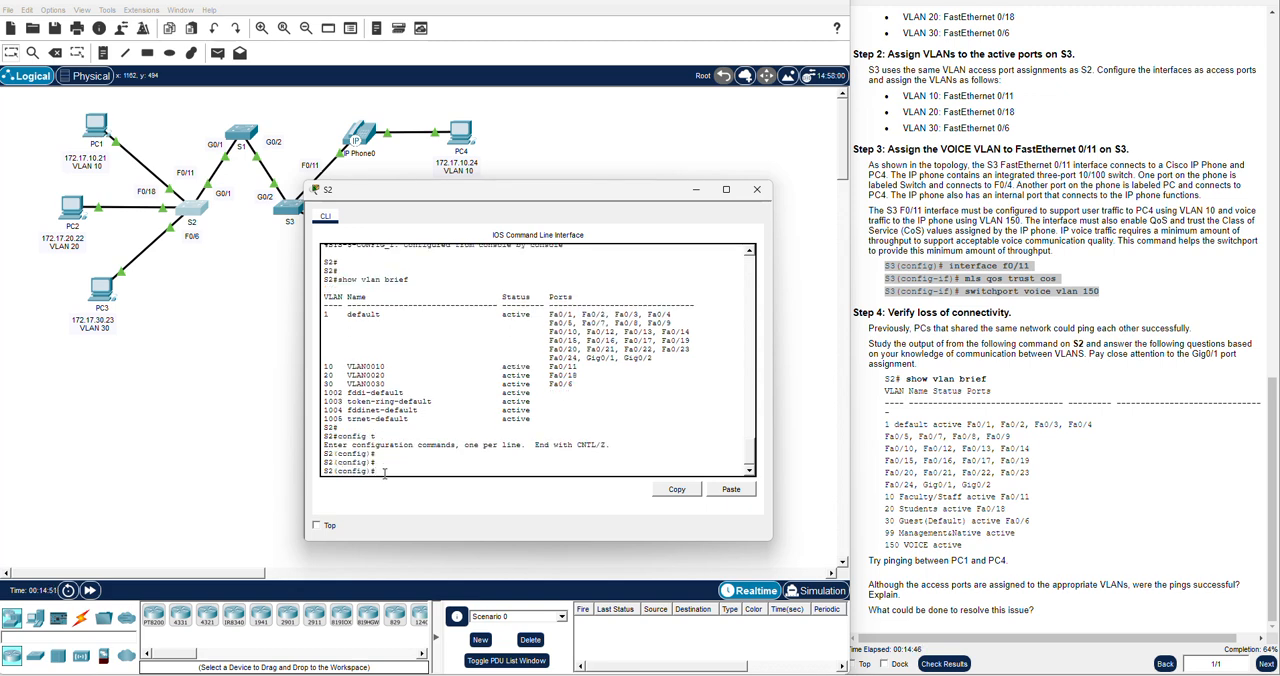
Open VLAN 10 for configuration on S2 and name it Faculty/Staff
{"action": "type", "text": "vlan 10"}
{"action": "key", "text": "Return"}
{"action": "key", "text": "Return"}
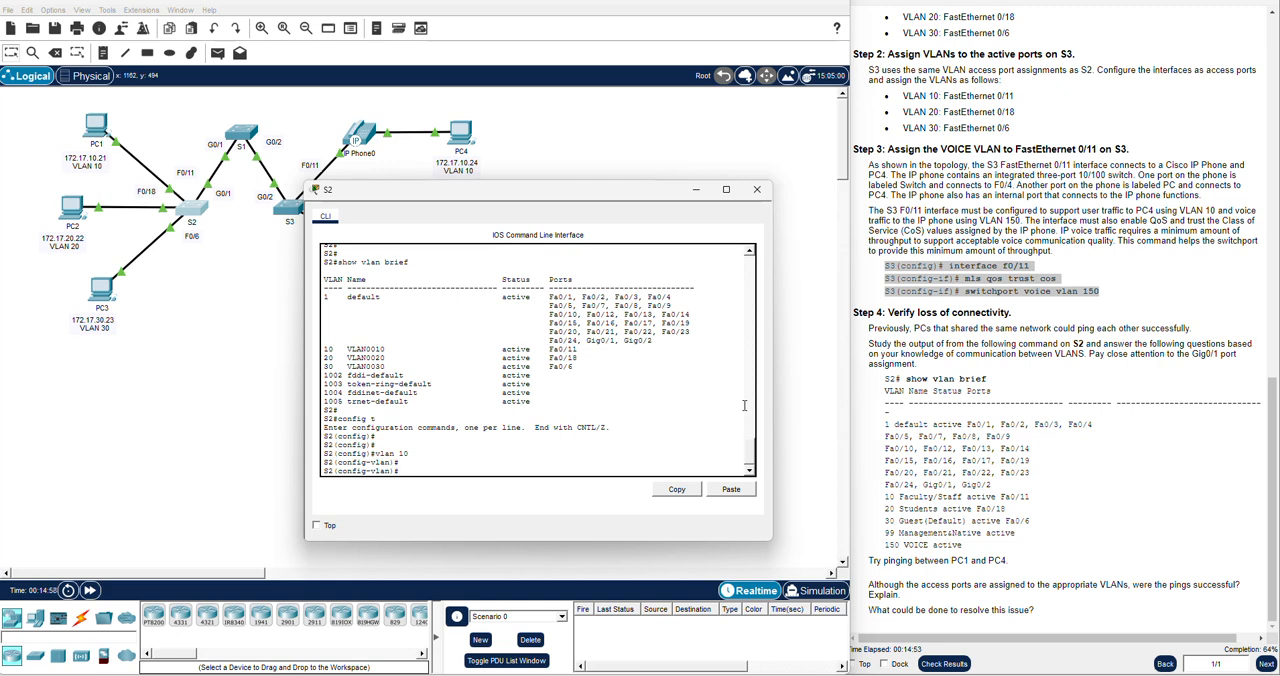
{"action": "scroll", "coordinate": [1022, 378], "scroll_direction": "up", "scroll_amount": 3}
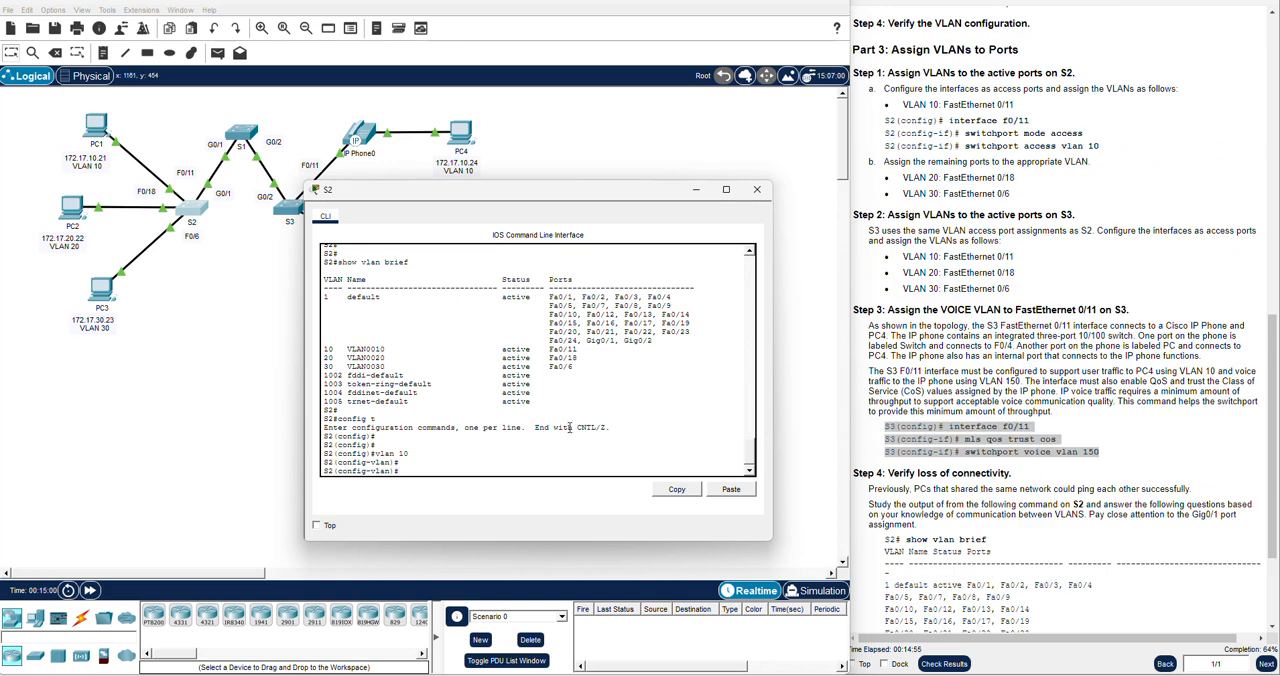
{"action": "scroll", "coordinate": [926, 373], "scroll_direction": "up", "scroll_amount": 6}
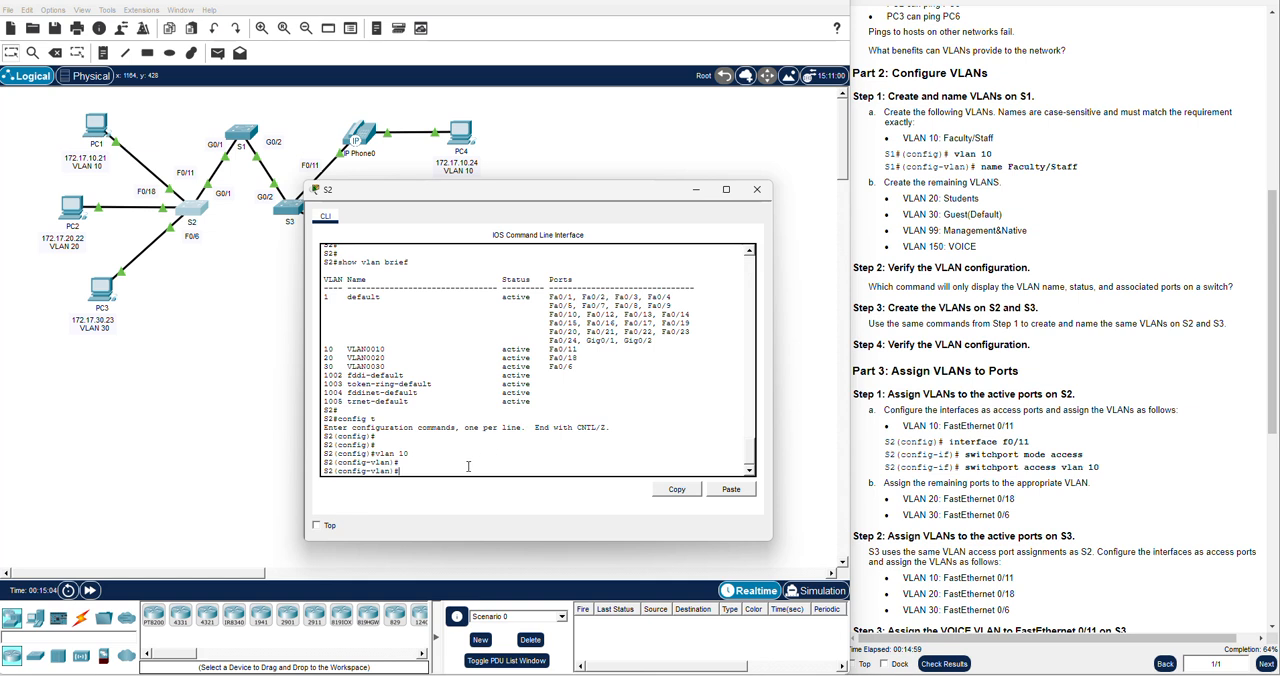
{"action": "type", "text": "name Fa"}
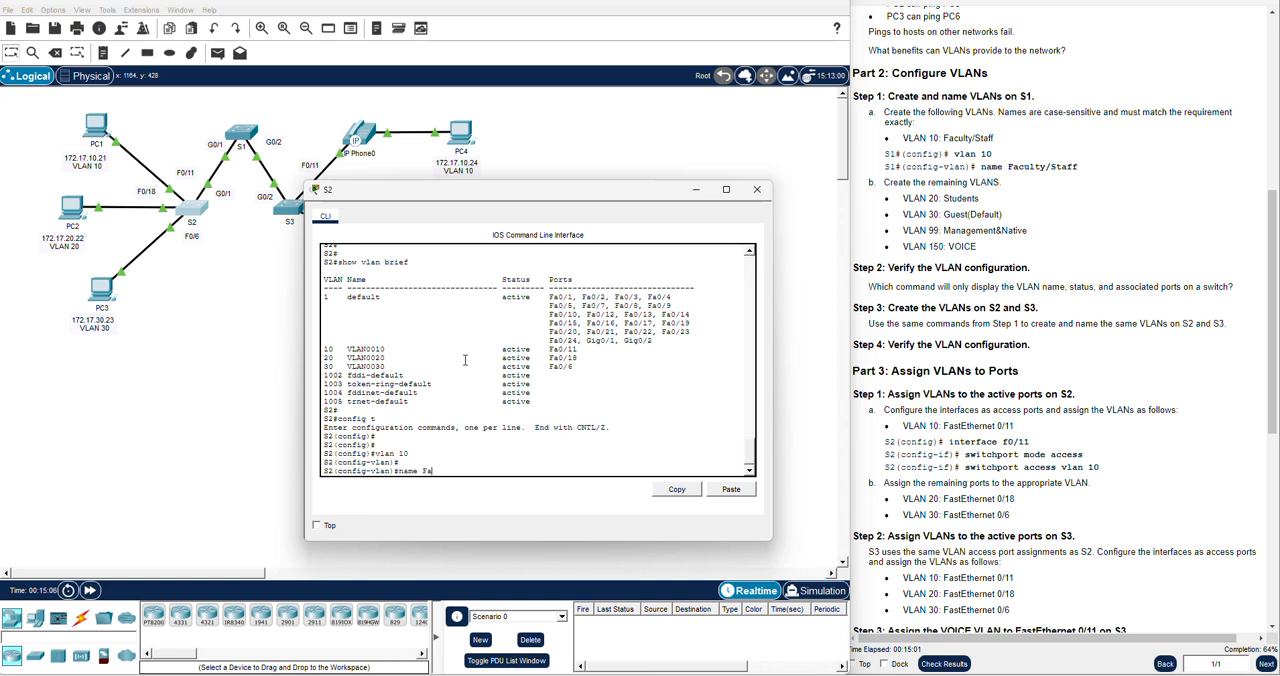
{"action": "type", "text": "culty/Staff"}
{"action": "key", "text": "Return"}
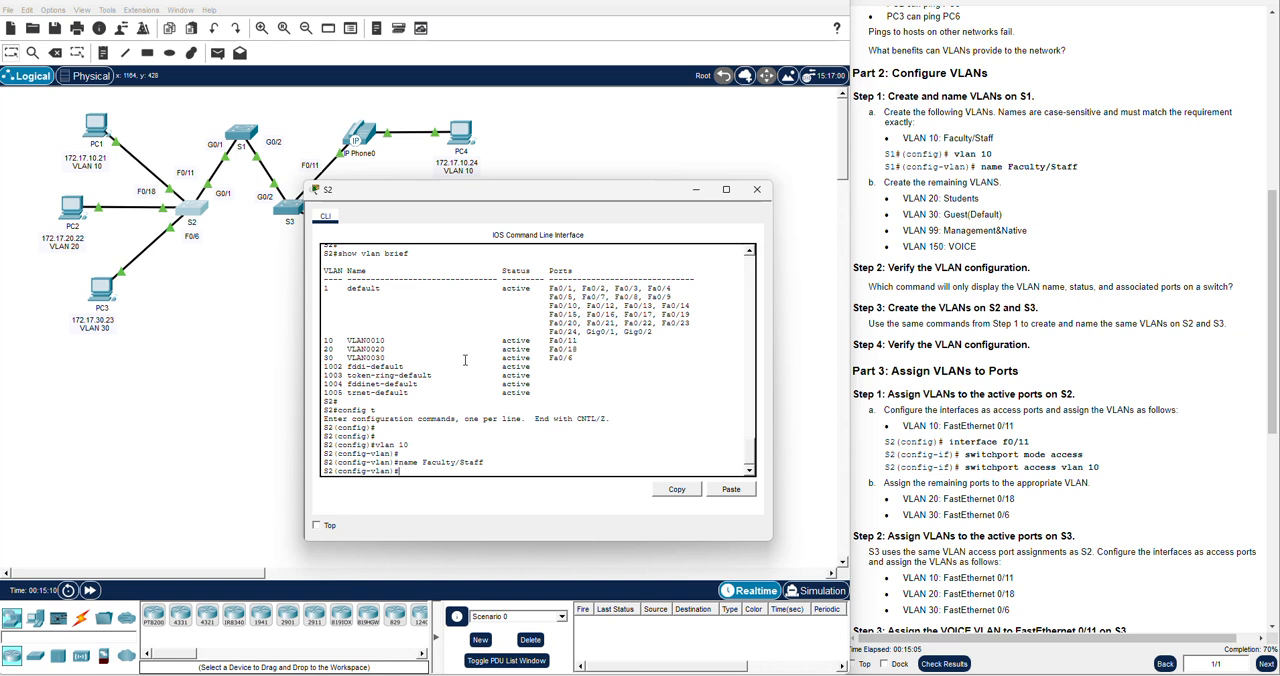
Open VLAN 20 for configuration on S2 and name it Students
{"action": "type", "text": "vlan 20"}
{"action": "key", "text": "Return"}
{"action": "type", "text": "name Students"}
{"action": "key", "text": "Return"}
Open VLAN 30 for configuration on S2 and name it Guest(Default)
{"action": "type", "text": "vlan 30"}
{"action": "key", "text": "Return"}
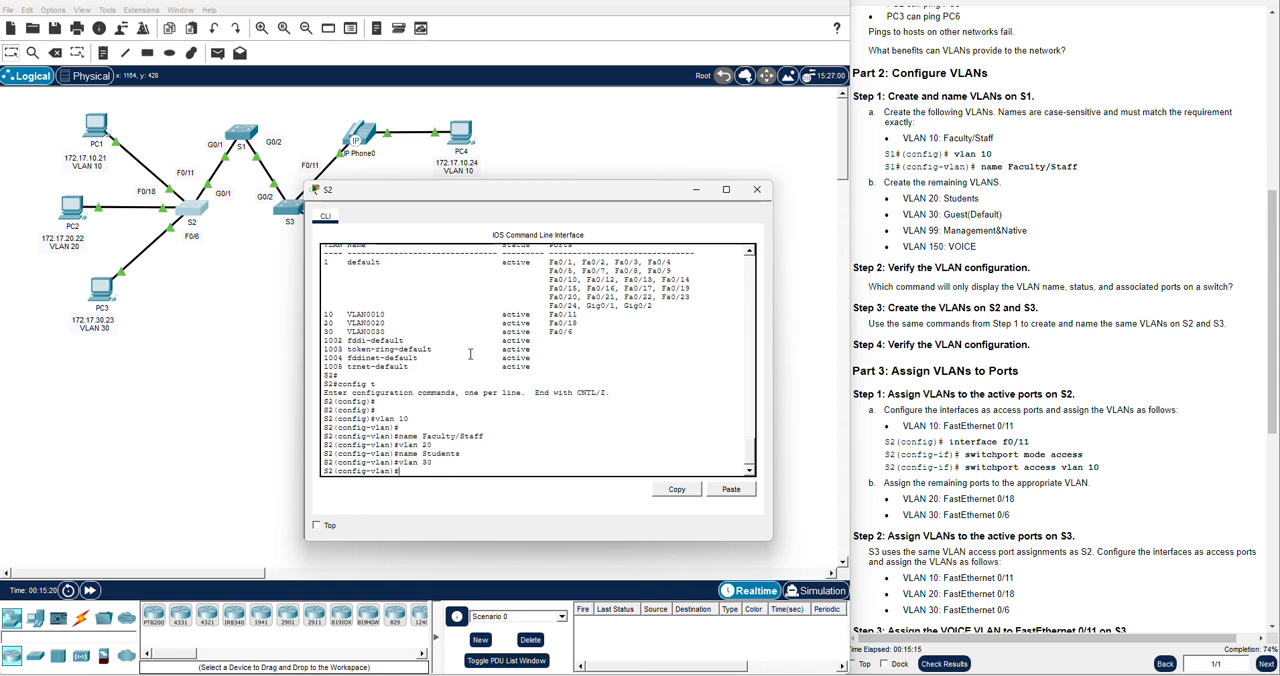
{"action": "type", "text": "name Guerst"}
{"action": "key", "text": "BackSpace"}
{"action": "key", "text": "BackSpace"}
{"action": "key", "text": "BackSpace"}
{"action": "type", "text": "st(Default"}
{"action": "key", "text": "BackSpace"}
{"action": "type", "text": ")"}
{"action": "key", "text": "Return"}
Create VLAN 99 on S2 and name it Management&Native
{"action": "type", "text": "vlan 99"}
{"action": "key", "text": "Return"}
{"action": "type", "text": "name"}
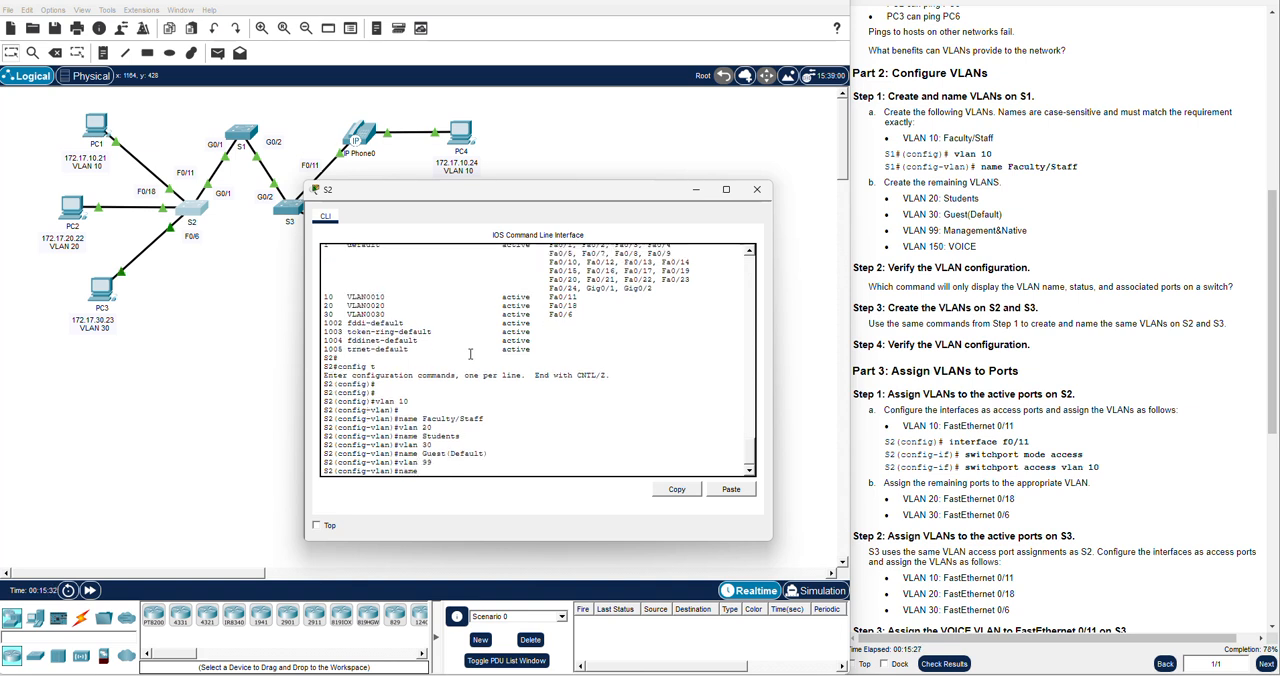
{"action": "type", "text": " Management&Native"}
{"action": "key", "text": "Return"}
Create VLAN 150 on S2 and name it VOICE
{"action": "type", "text": "vlan)#vlan 150"}
{"action": "key", "text": "Return"}
{"action": "type", "text": "name "}
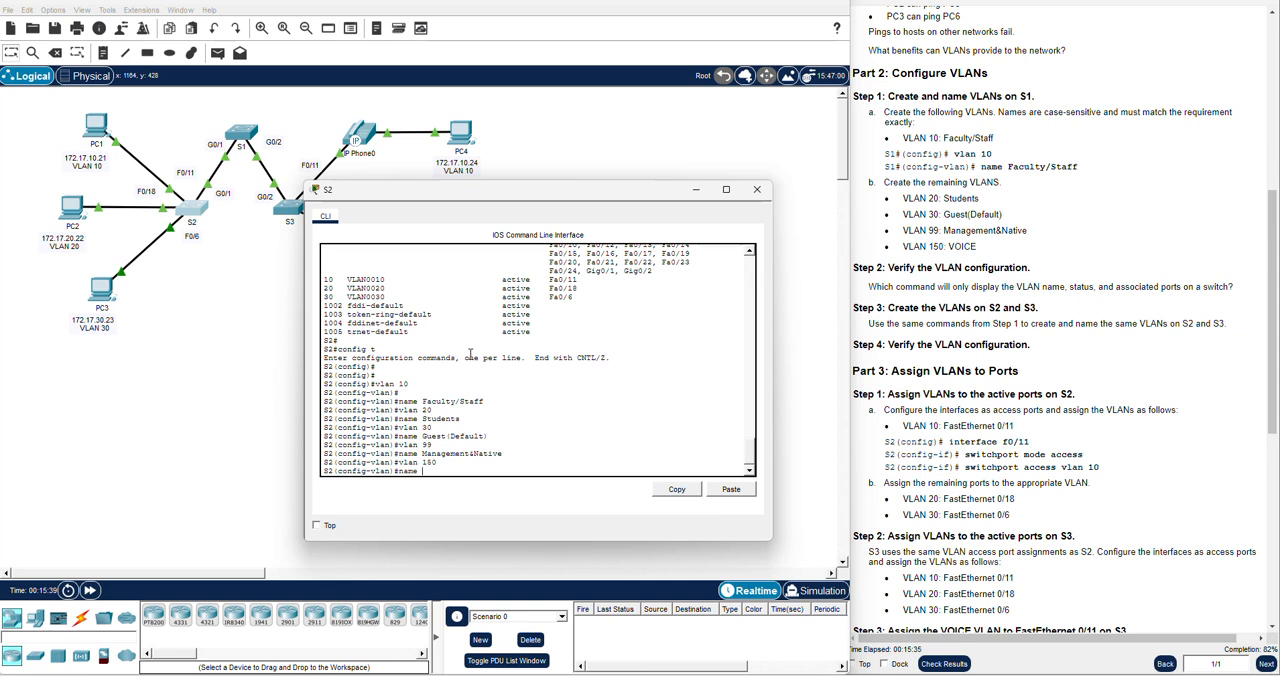
{"action": "type", "text": "VOICE"}
{"action": "key", "text": "Return"}
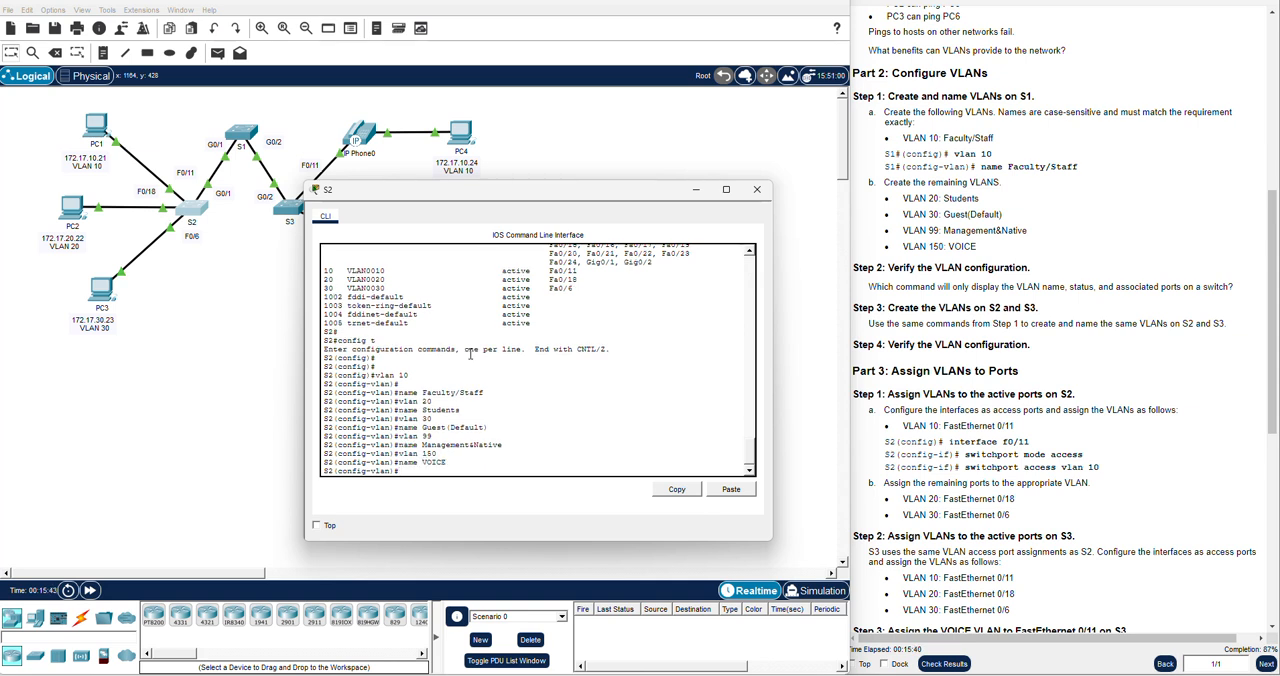
{"action": "key", "text": "Return"}
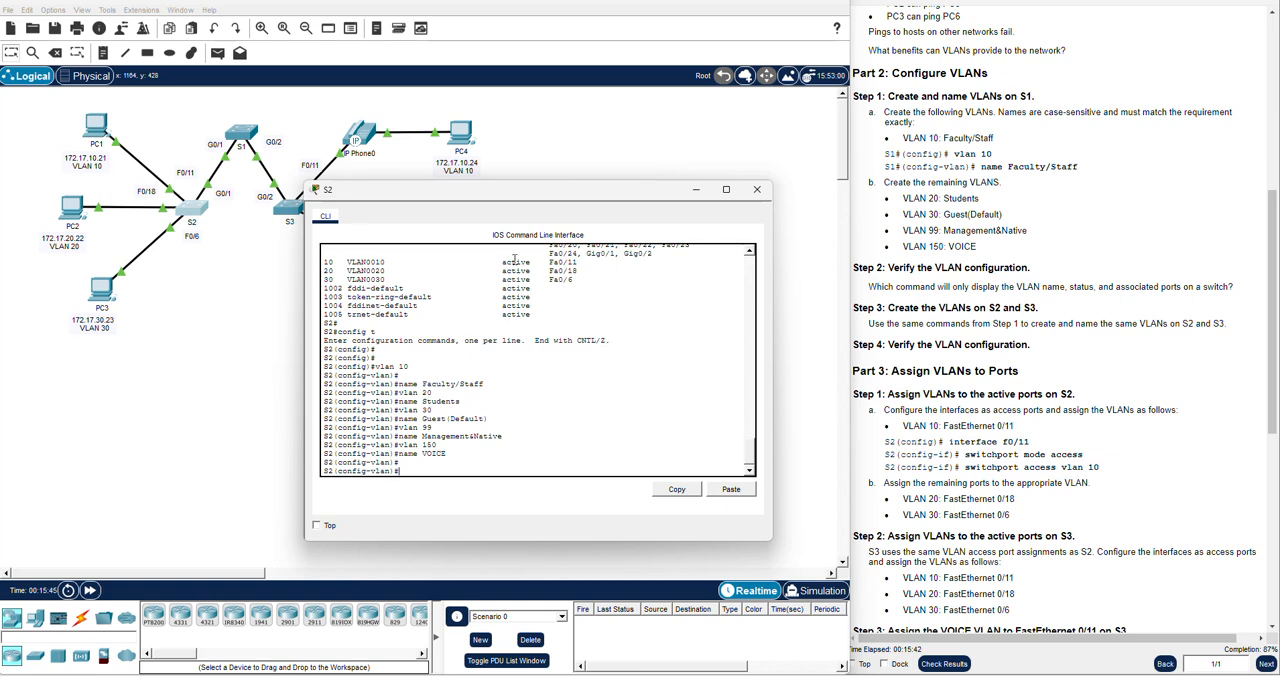
Close S2's command-line window, and review the VLAN summary in S1's command line
{"action": "left_click_drag", "start_coordinate": [637, 196], "coordinate": [668, 206]}
{"action": "scroll", "coordinate": [659, 255], "scroll_direction": "up", "scroll_amount": 1}
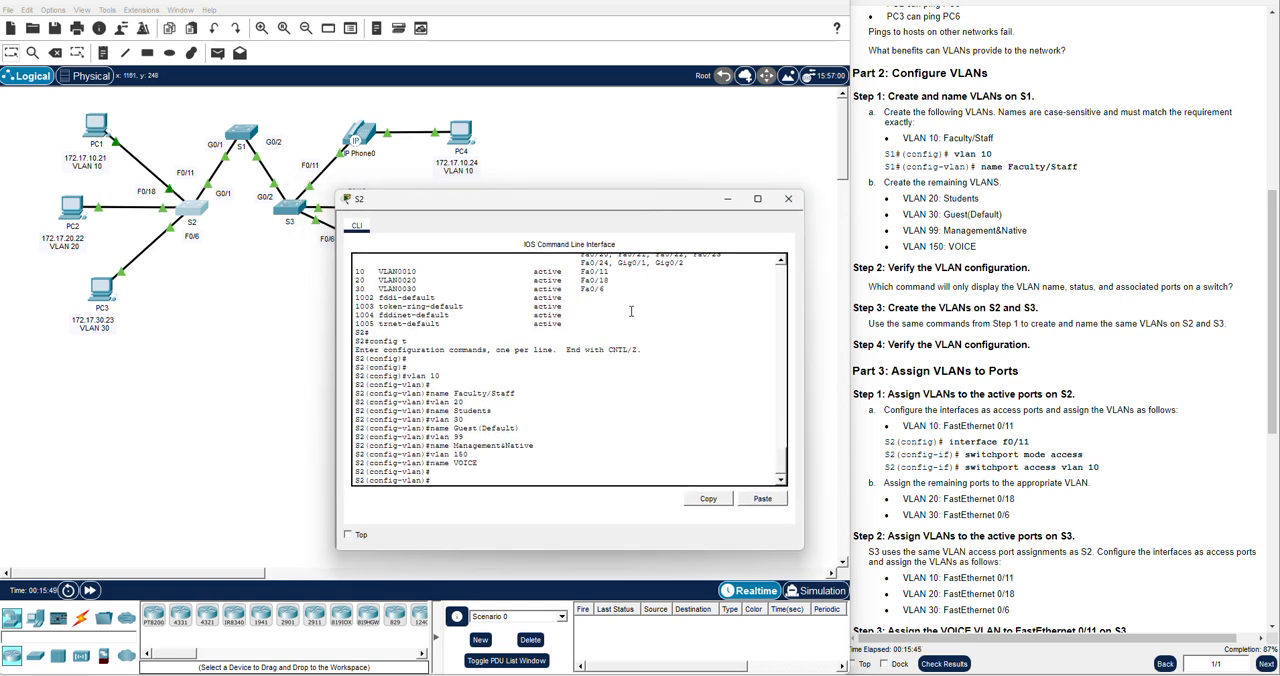
{"action": "scroll", "coordinate": [630, 308], "scroll_direction": "up", "scroll_amount": 1}
{"action": "left_click", "coordinate": [789, 199]}
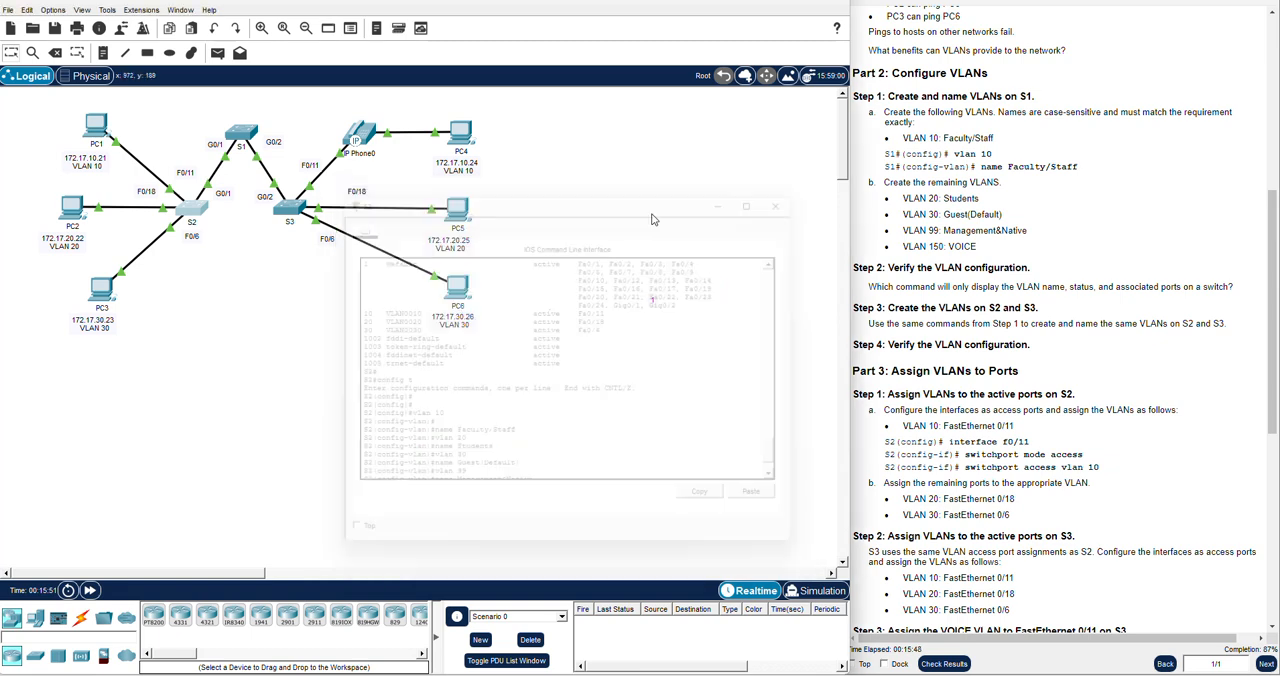
{"action": "left_click", "coordinate": [240, 133]}
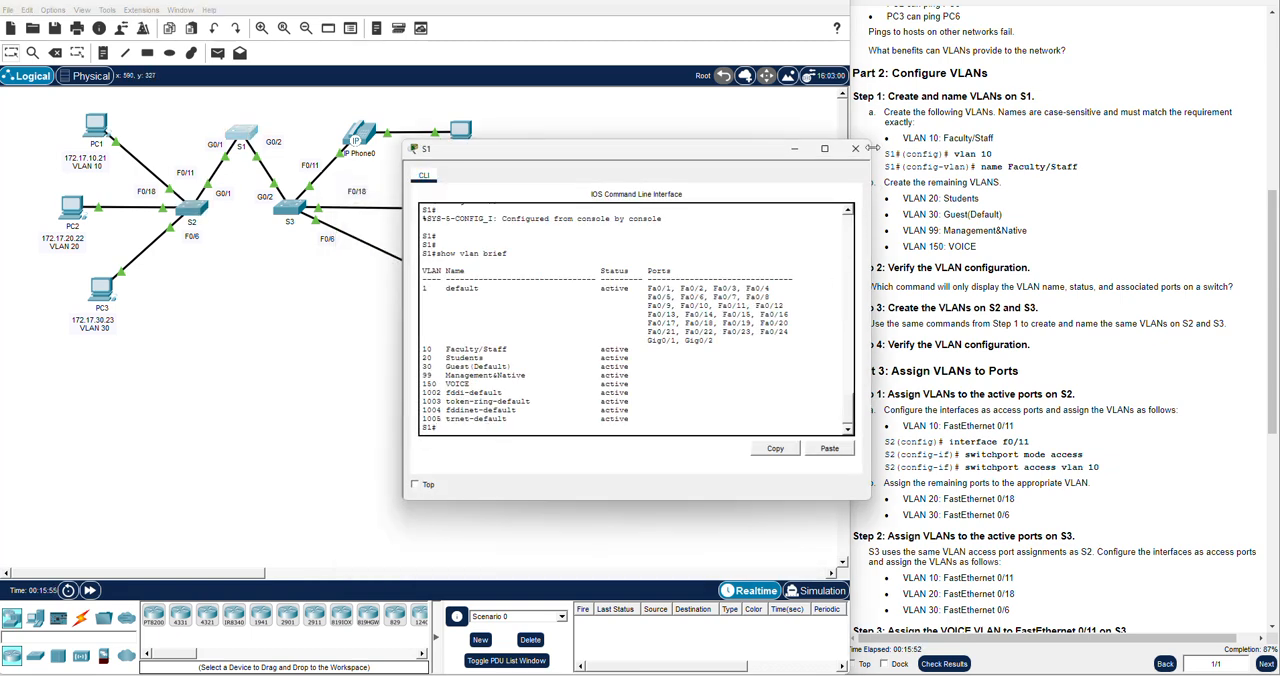
{"action": "left_click", "coordinate": [857, 150]}
Open S3's command line and display its VLAN summary with show vlan bri
{"action": "left_click", "coordinate": [290, 207]}
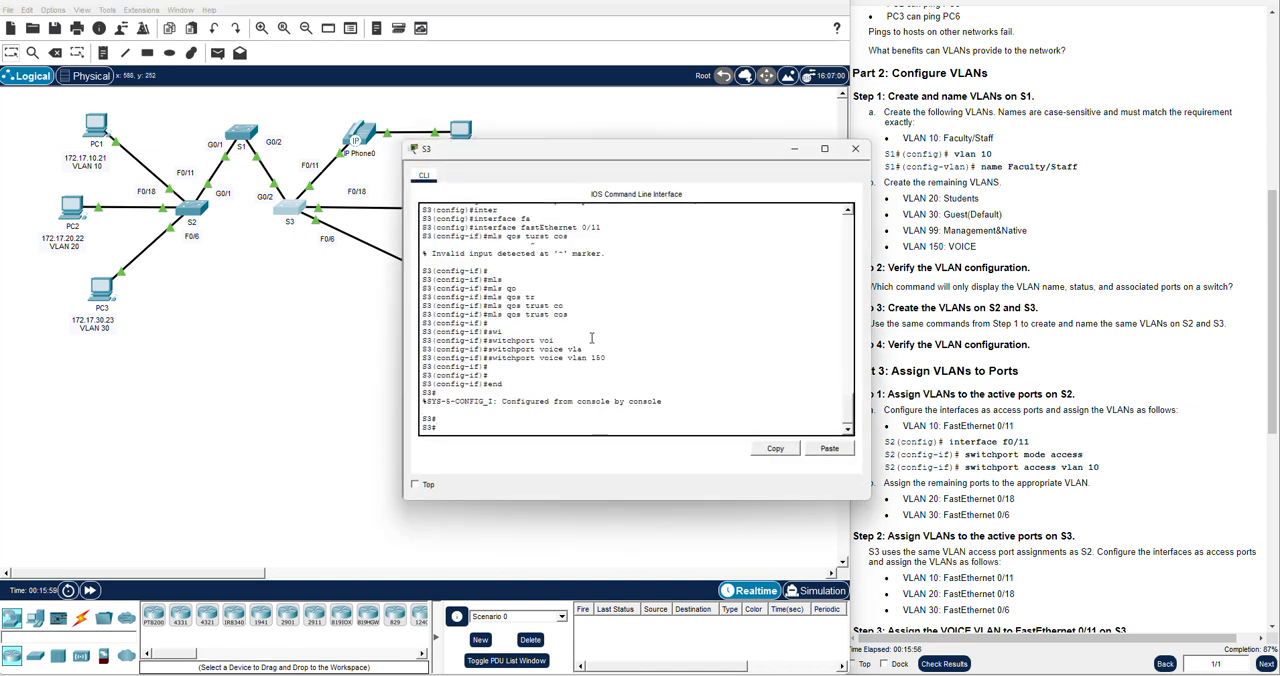
{"action": "type", "text": "SHOW VLAN BRI"}
{"action": "key", "text": "Return"}
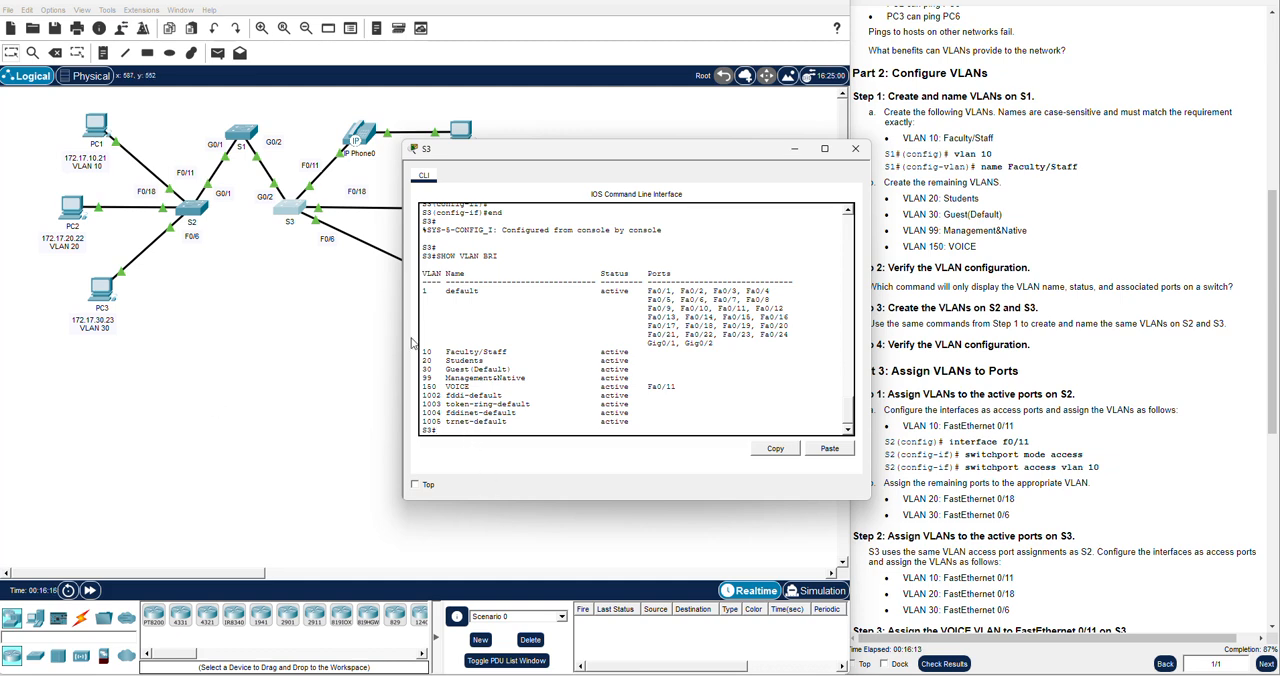
Examine the port listed for VLAN 150 on S3, and look up the PC VLANs in the instructions' addressing table
{"action": "left_click_drag", "start_coordinate": [539, 153], "coordinate": [582, 265]}
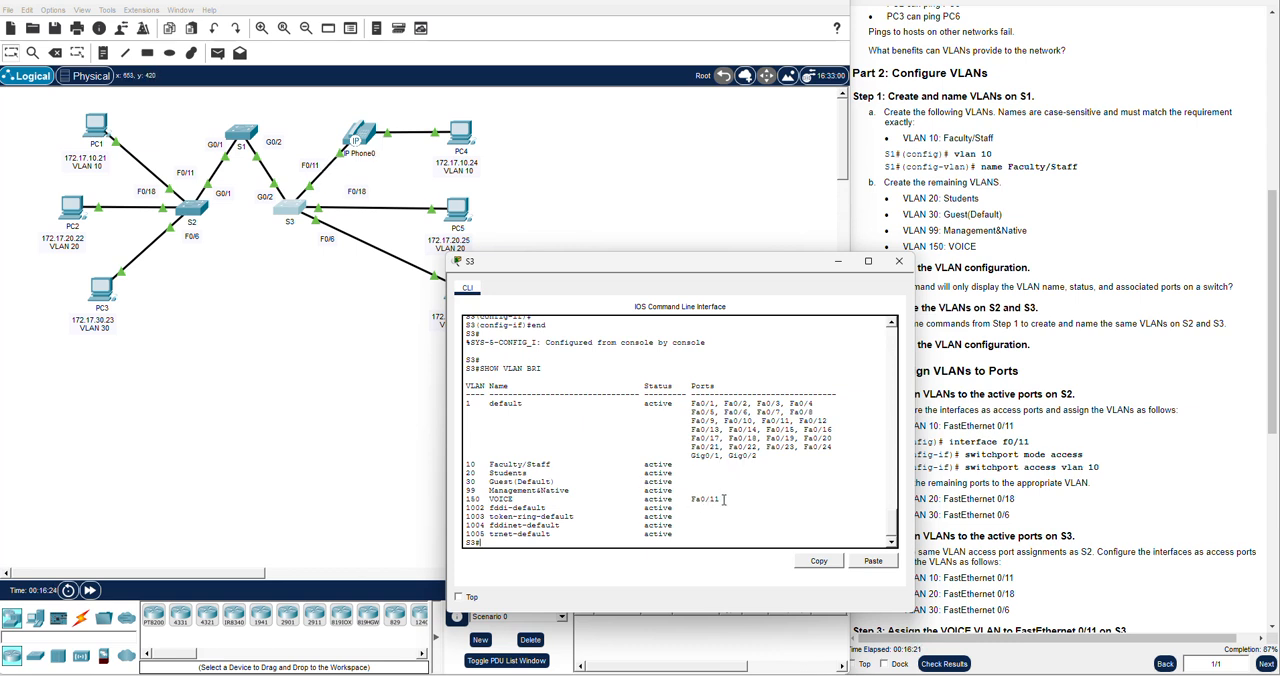
{"action": "left_click_drag", "start_coordinate": [720, 499], "coordinate": [465, 500]}
{"action": "scroll", "coordinate": [1113, 357], "scroll_direction": "up", "scroll_amount": 5}
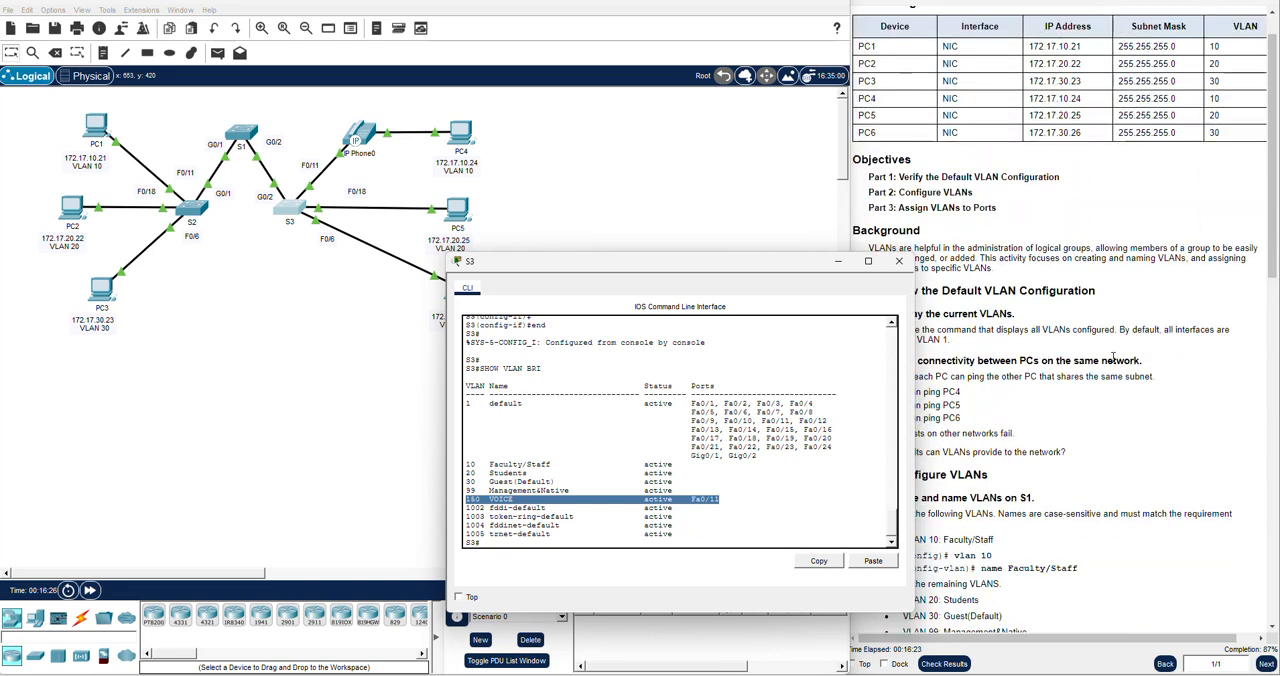
{"action": "scroll", "coordinate": [1113, 357], "scroll_direction": "up", "scroll_amount": 1}
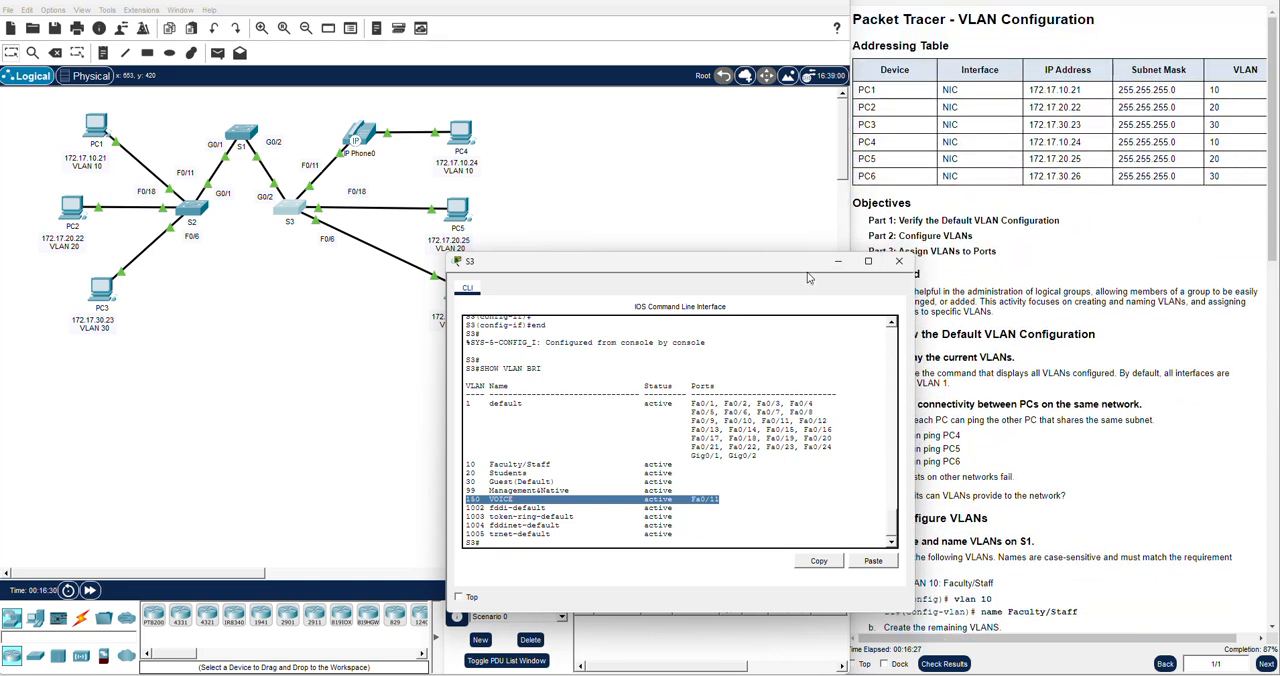
{"action": "left_click_drag", "start_coordinate": [780, 263], "coordinate": [735, 272]}
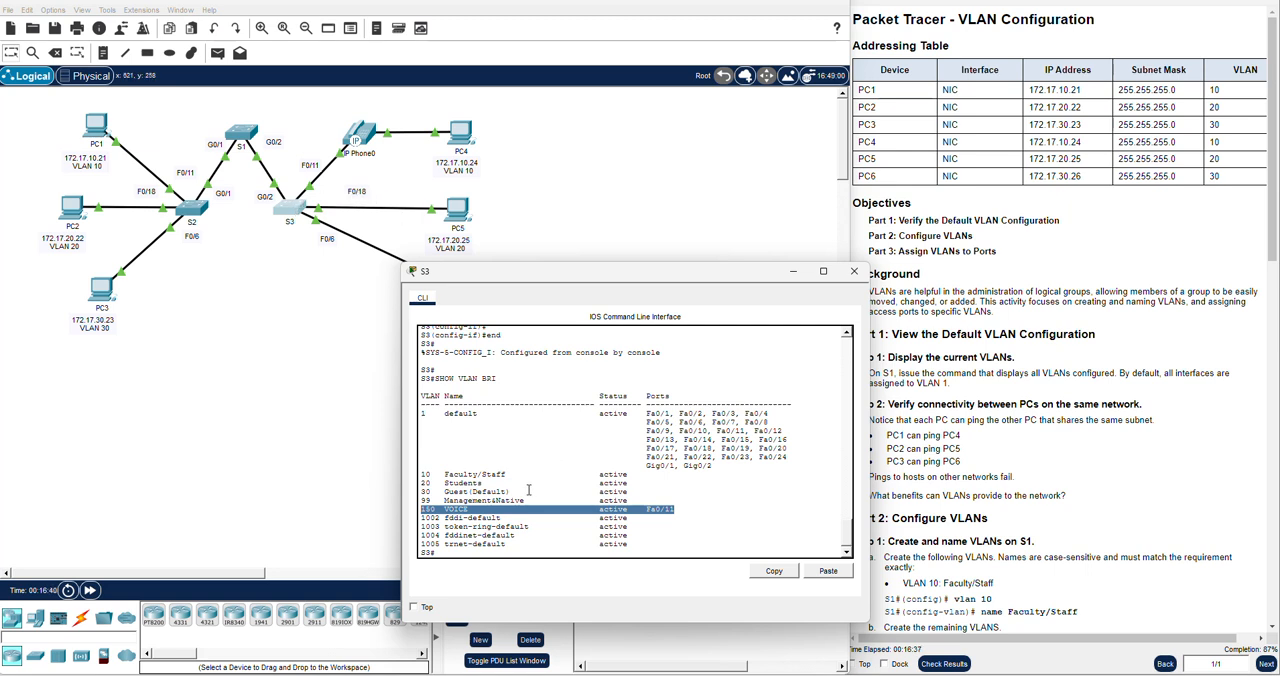
Enter global configuration mode on S3 and select interface fastEthernet 0/18
{"action": "left_click", "coordinate": [481, 553]}
{"action": "type", "text": "CONFIG T"}
{"action": "key", "text": "Return"}
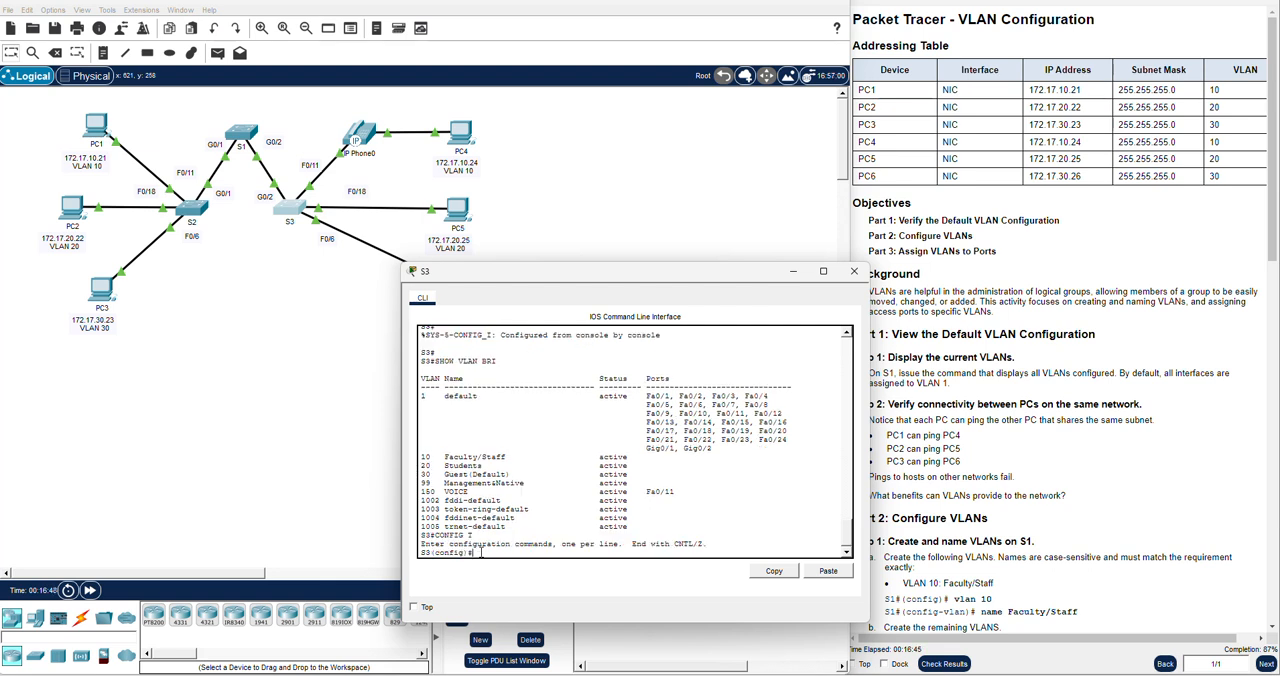
{"action": "type", "text": "inter"}
{"action": "key", "text": "Tab"}
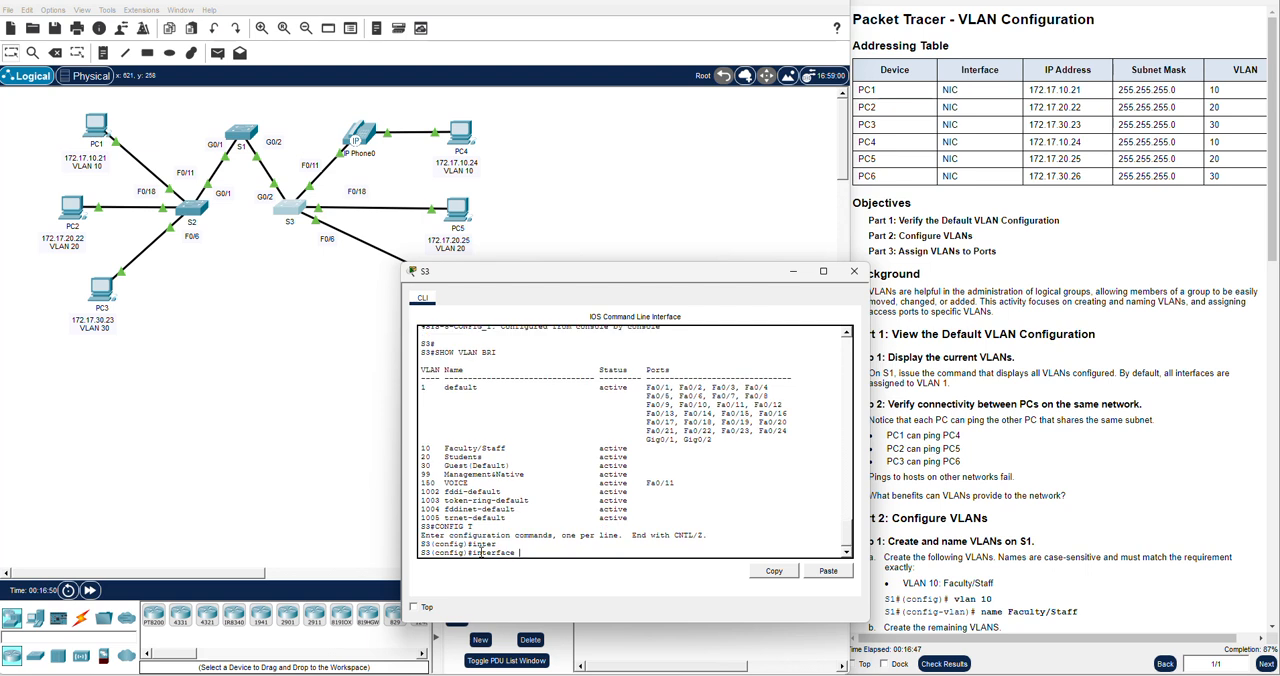
{"action": "type", "text": "fa"}
{"action": "key", "text": "Tab"}
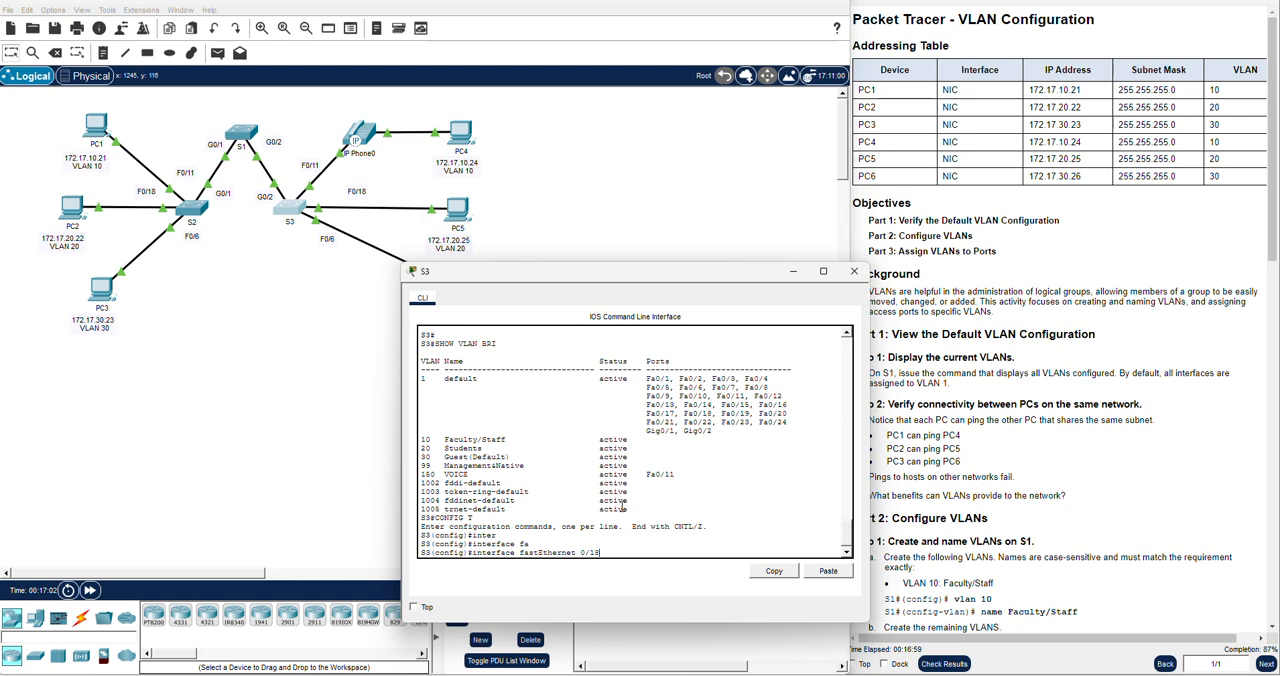
{"action": "key", "text": "Return"}
{"action": "key", "text": "Return"}
{"action": "key", "text": "Return"}
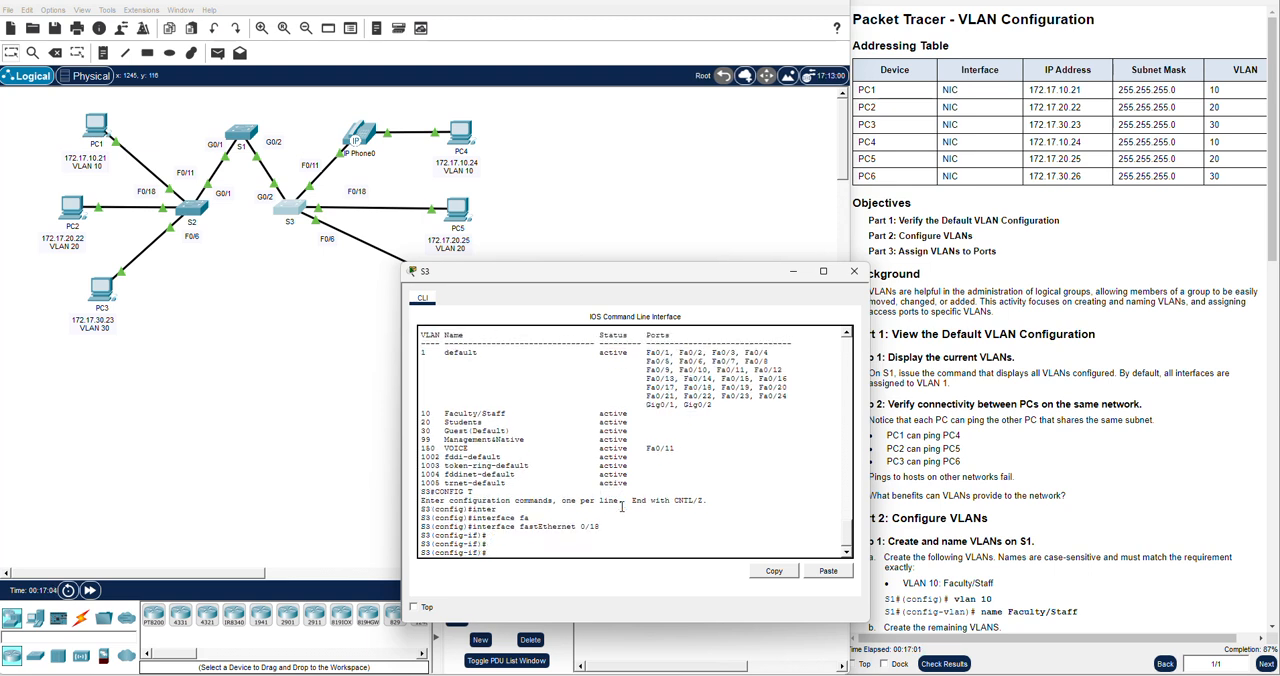
Set S3's fastEthernet 0/18 to access mode with switchport mode access
{"action": "type", "text": "swi"}
{"action": "key", "text": "Tab"}
{"action": "type", "text": "mode acc"}
{"action": "key", "text": "Tab"}
{"action": "key", "text": "Return"}
Assign S3's fastEthernet 0/18 to VLAN 20 with switchport access vlan 20
{"action": "type", "text": "swi"}
{"action": "key", "text": "Tab"}
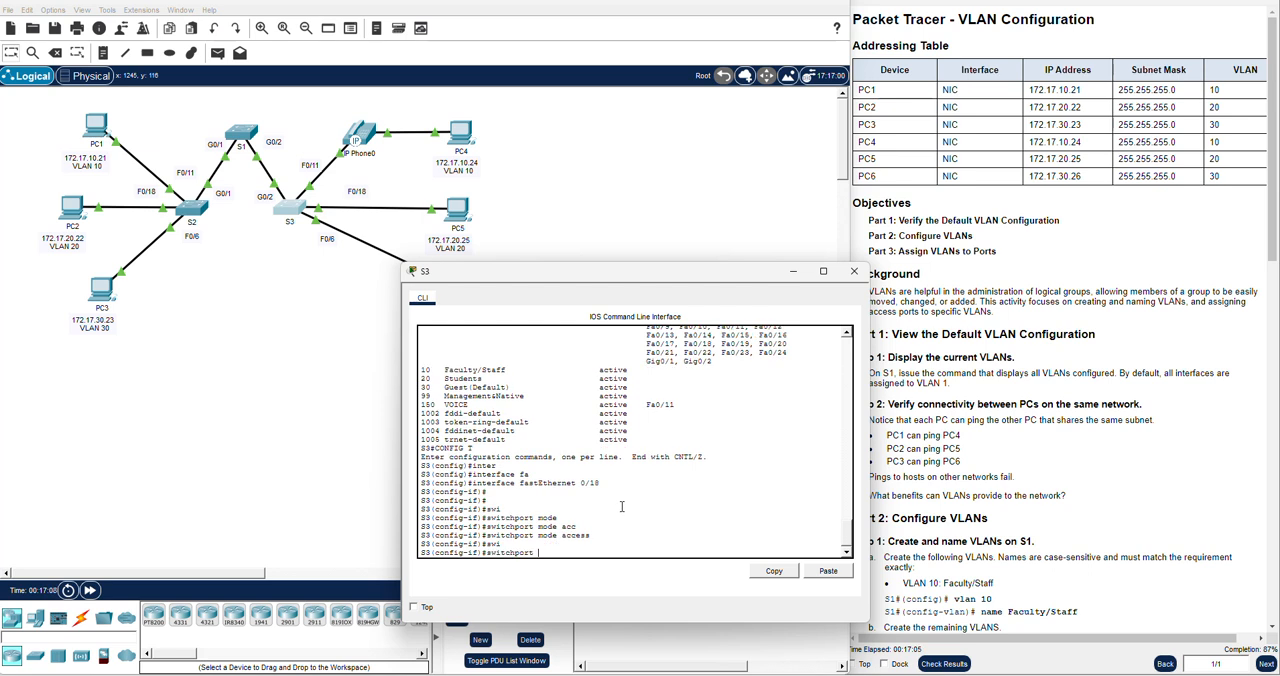
{"action": "type", "text": "acc"}
{"action": "key", "text": "Tab"}
{"action": "type", "text": "vl"}
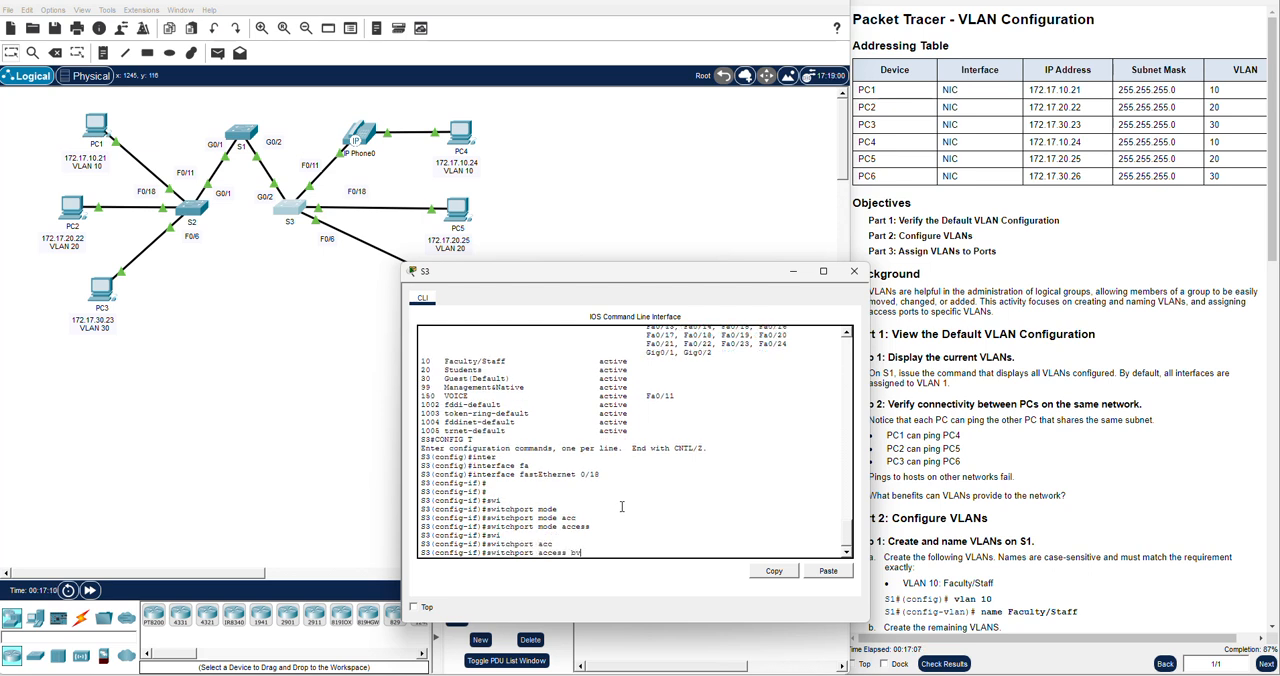
{"action": "type", "text": "an 20"}
{"action": "key", "text": "Return"}
{"action": "key", "text": "Return"}
{"action": "key", "text": "Return"}
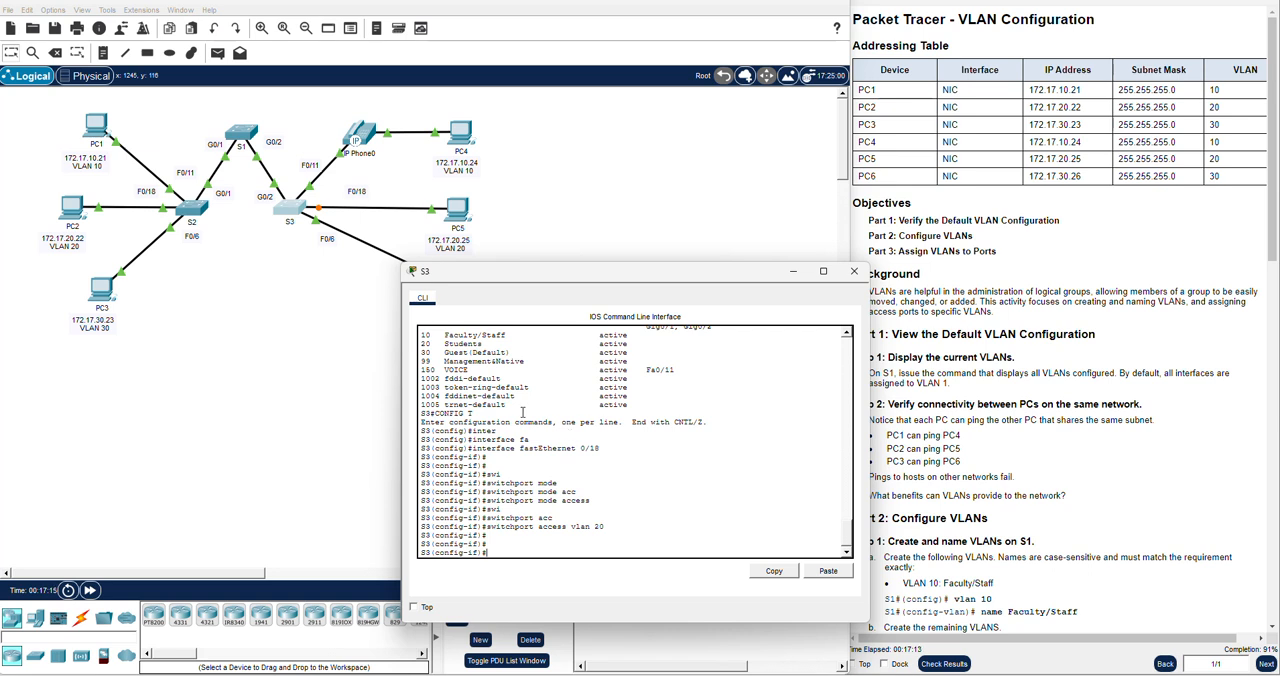
Return S3 to privileged EXEC mode with end, and display its VLAN summary with show vlan brief
{"action": "type", "text": "end"}
{"action": "key", "text": "Return"}
{"action": "type", "text": "show vlan bri"}
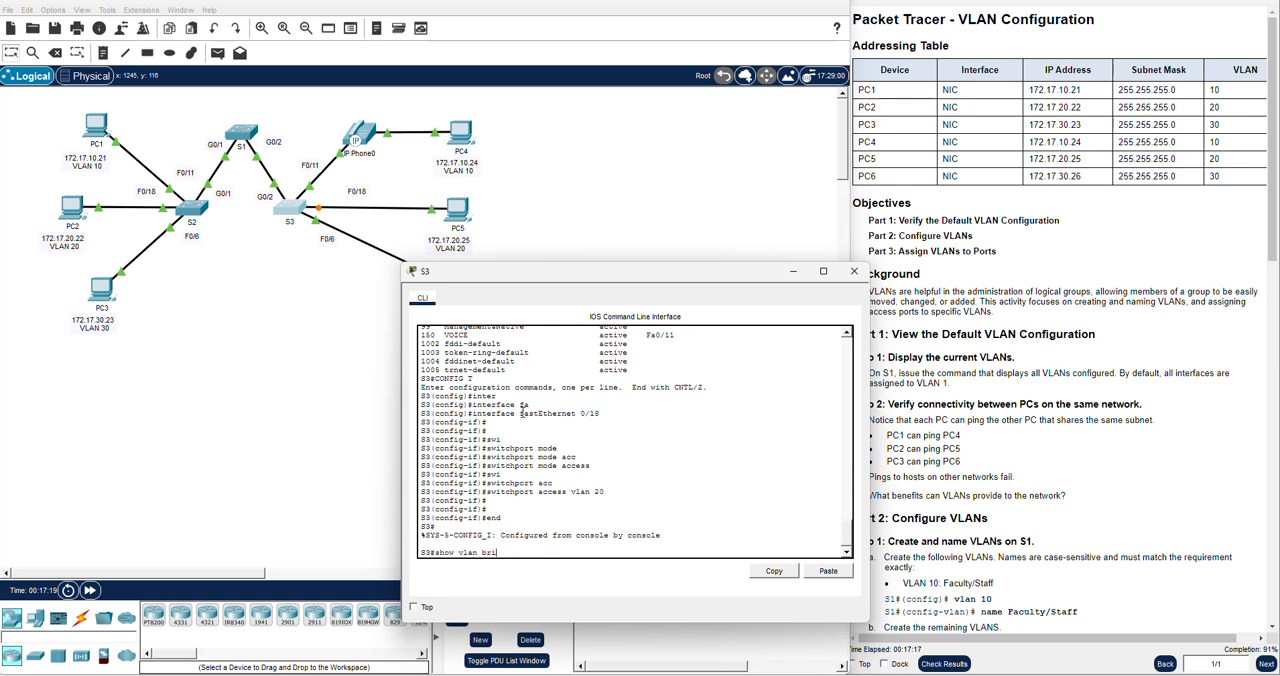
{"action": "type", "text": "ef"}
{"action": "key", "text": "Return"}
{"action": "key", "text": "Return"}
{"action": "key", "text": "Return"}
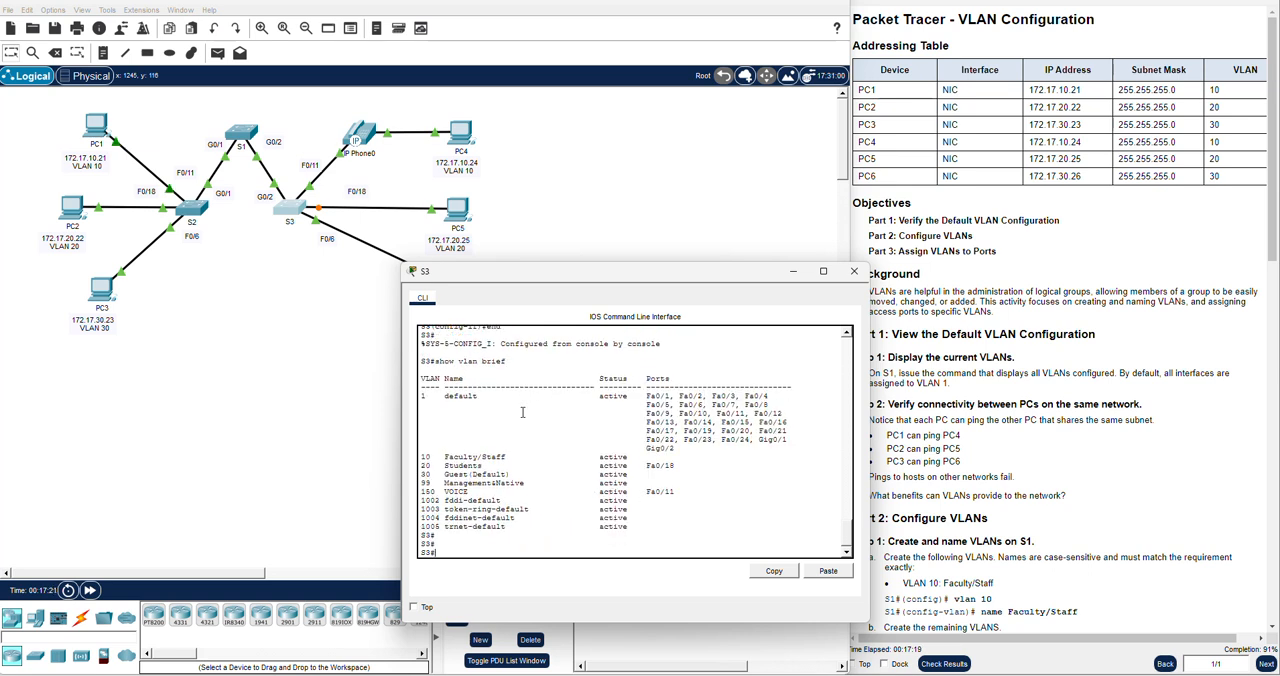
Compare the port assignments of VLANs 10 and 30 on S3 with the topology and the addressing table
{"action": "left_click_drag", "start_coordinate": [631, 484], "coordinate": [421, 477]}
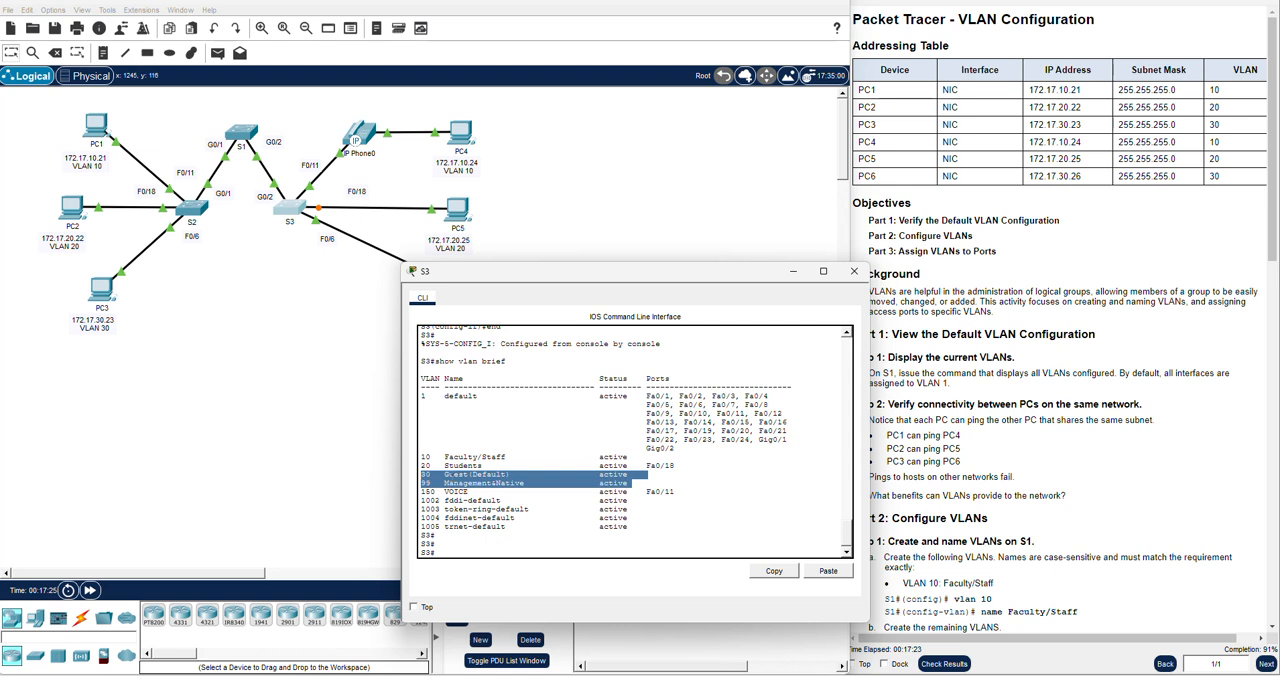
{"action": "left_click", "coordinate": [452, 475]}
{"action": "triple_click", "coordinate": [470, 457]}
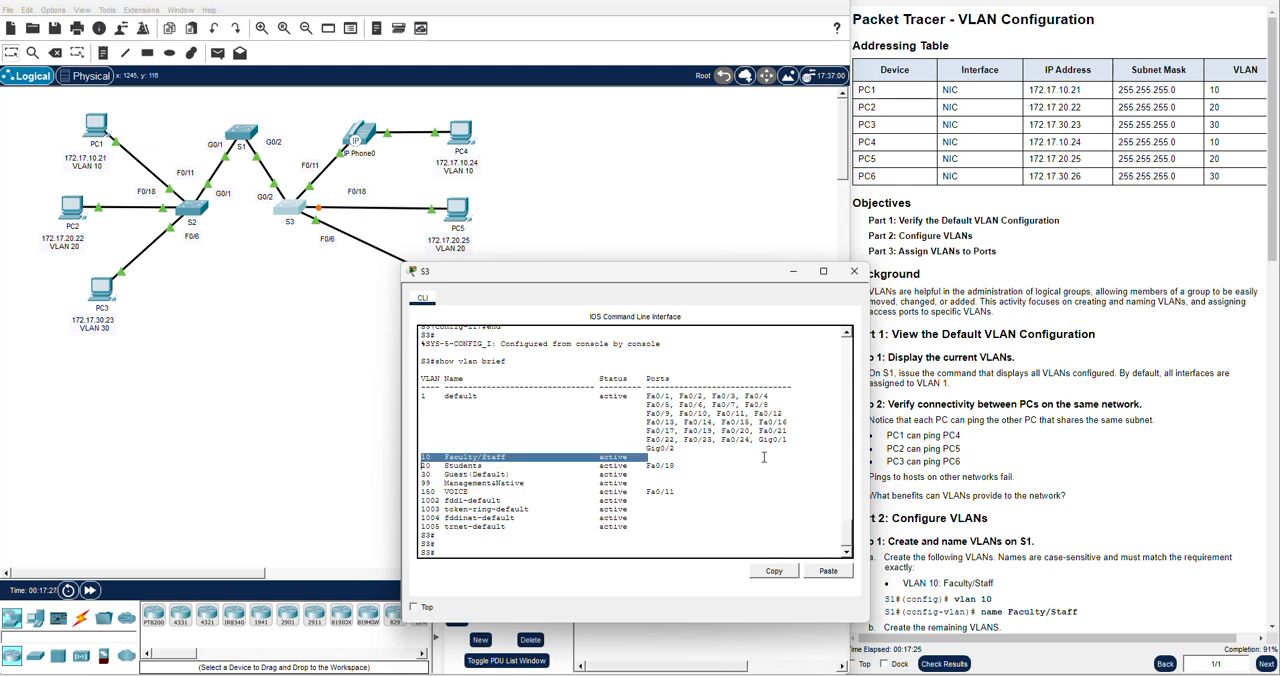
{"action": "left_click_drag", "start_coordinate": [691, 274], "coordinate": [633, 342]}
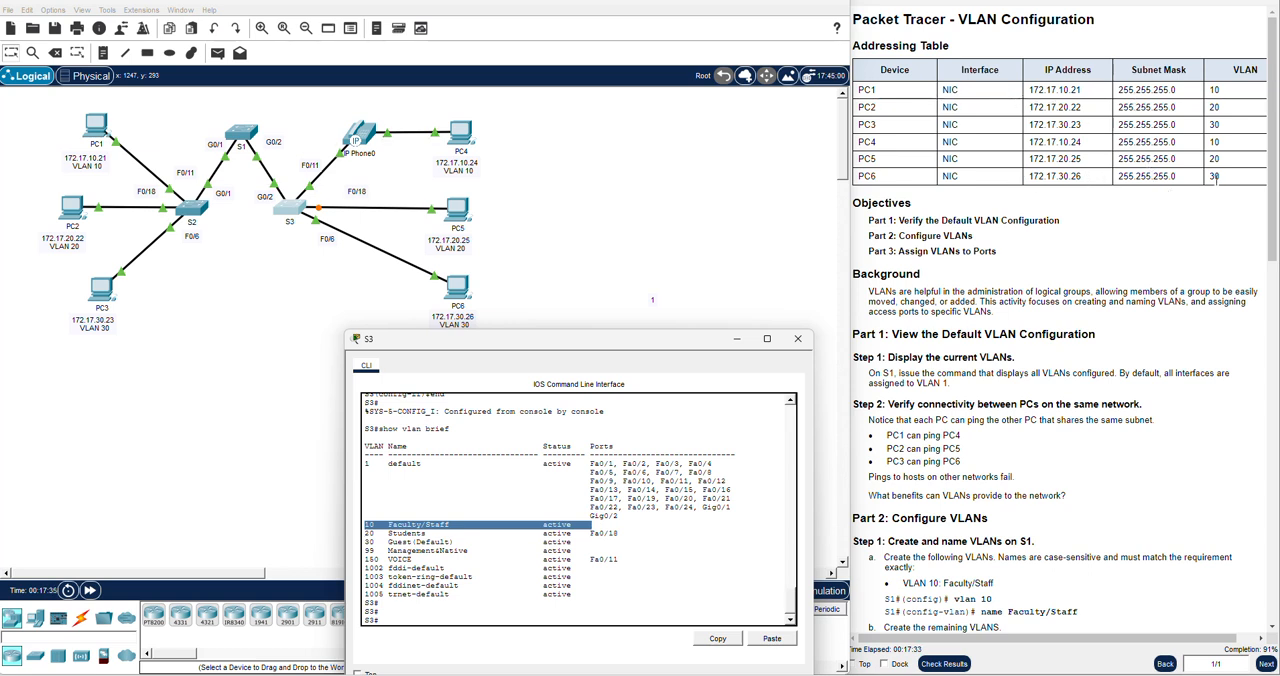
{"action": "left_click_drag", "start_coordinate": [656, 352], "coordinate": [669, 235]}
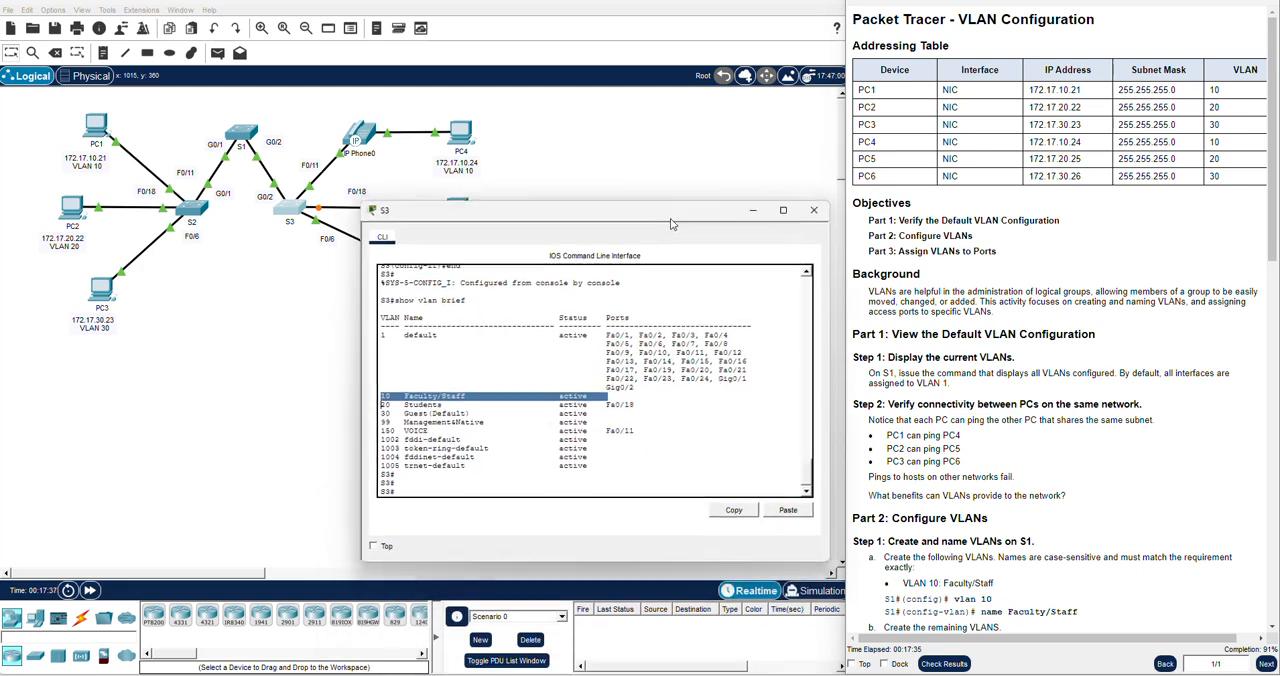
{"action": "left_click_drag", "start_coordinate": [512, 235], "coordinate": [490, 363]}
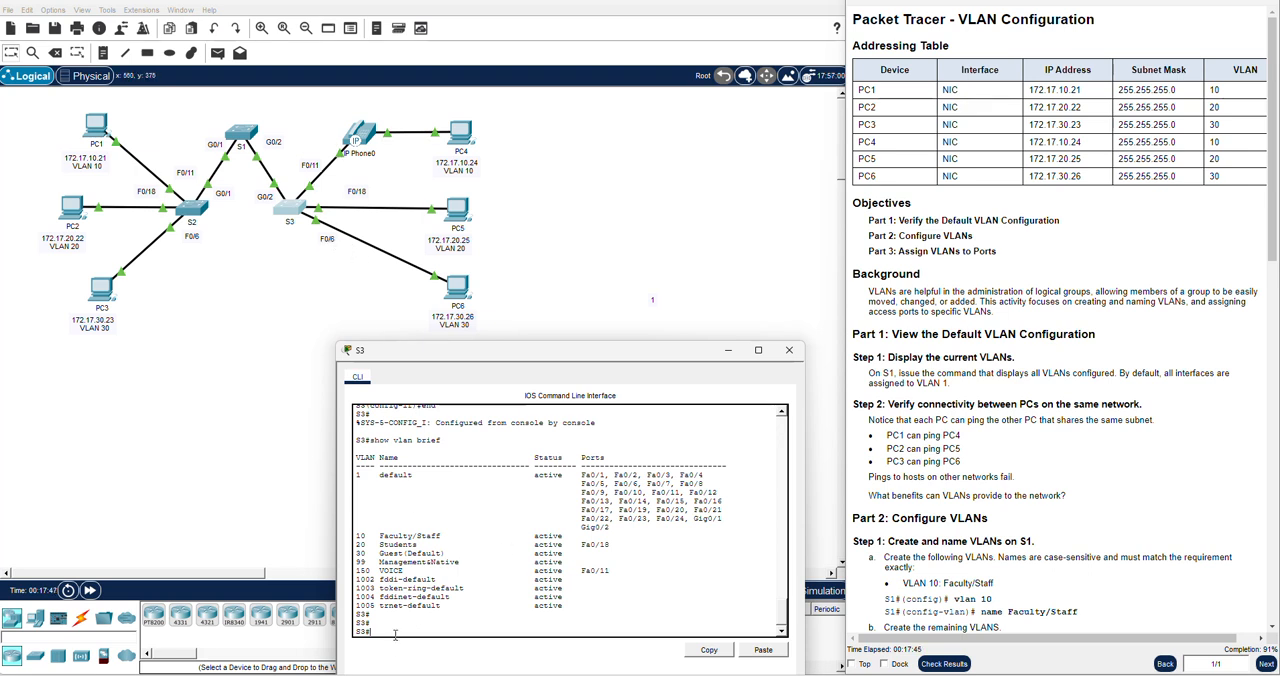
Enter global configuration on S3 and open interface fastEthernet 0/6 for configuration
{"action": "type", "text": "config t"}
{"action": "key", "text": "Return"}
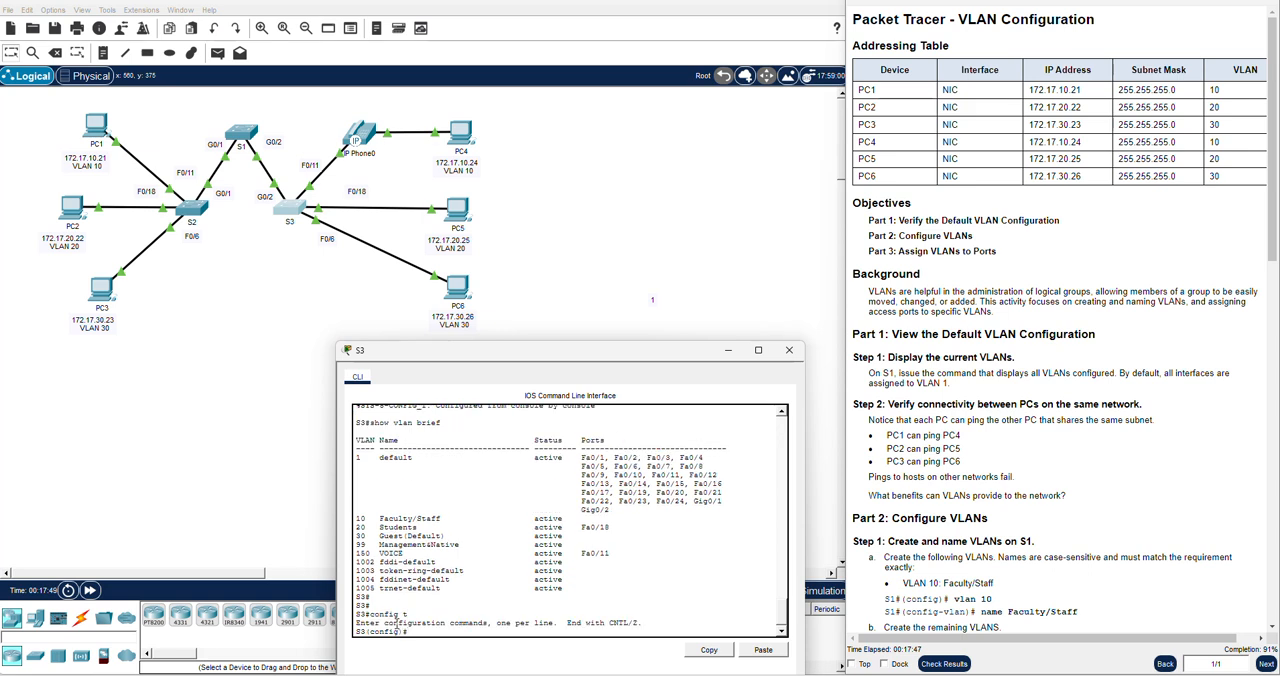
{"action": "key", "text": "Return"}
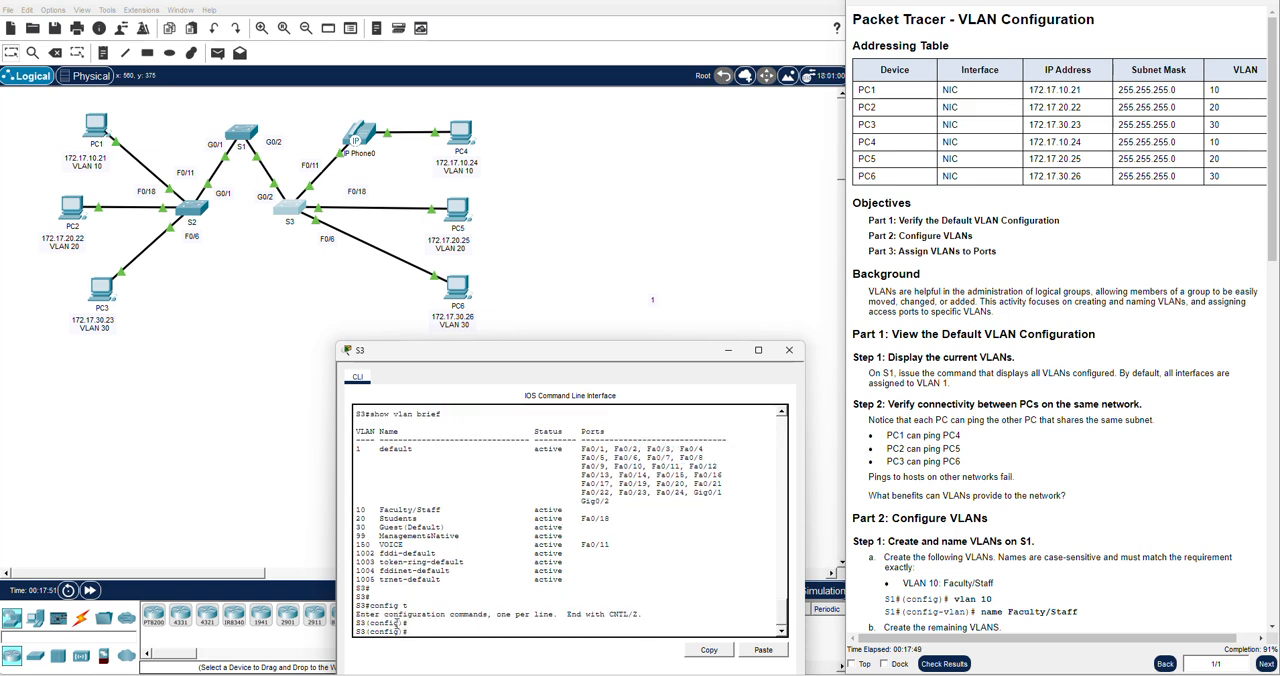
{"action": "type", "text": "in"}
{"action": "key", "text": "Tab"}
{"action": "type", "text": "fas"}
{"action": "key", "text": "Tab"}
{"action": "type", "text": "0/6"}
{"action": "key", "text": "Return"}
Set S3's fastEthernet 0/6 to access mode with switchport mode access
{"action": "type", "text": "swi"}
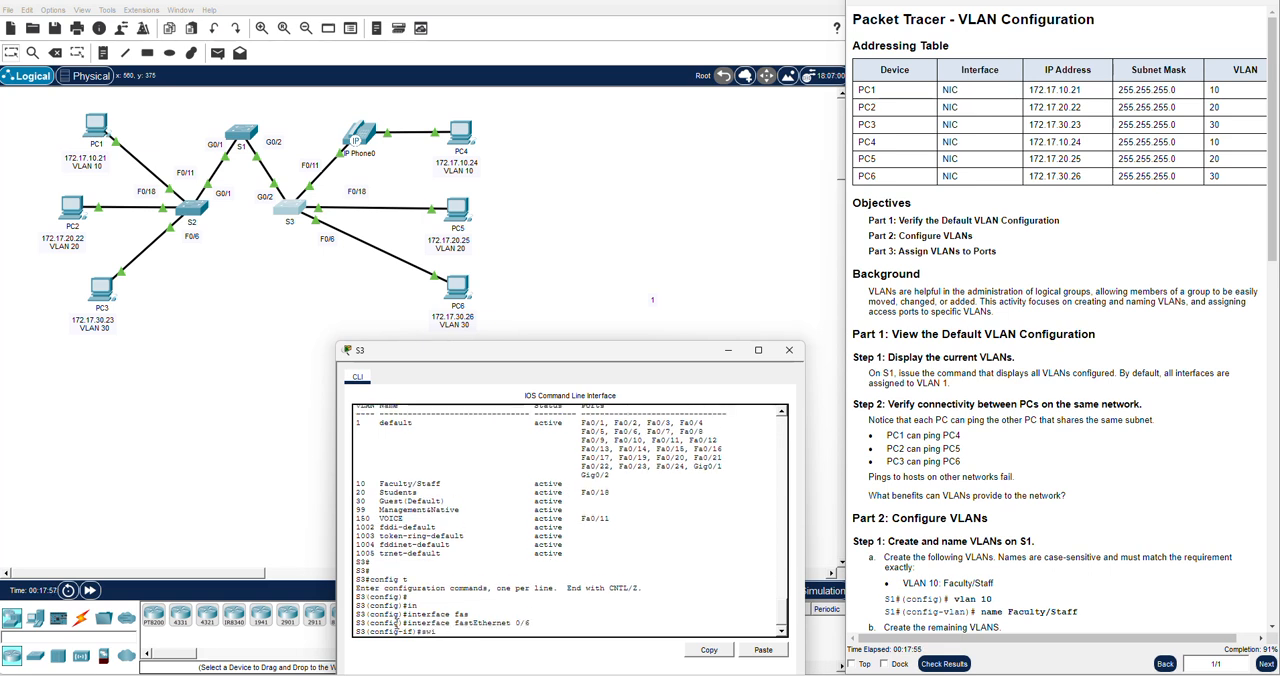
{"action": "key", "text": "Tab"}
{"action": "type", "text": "mod"}
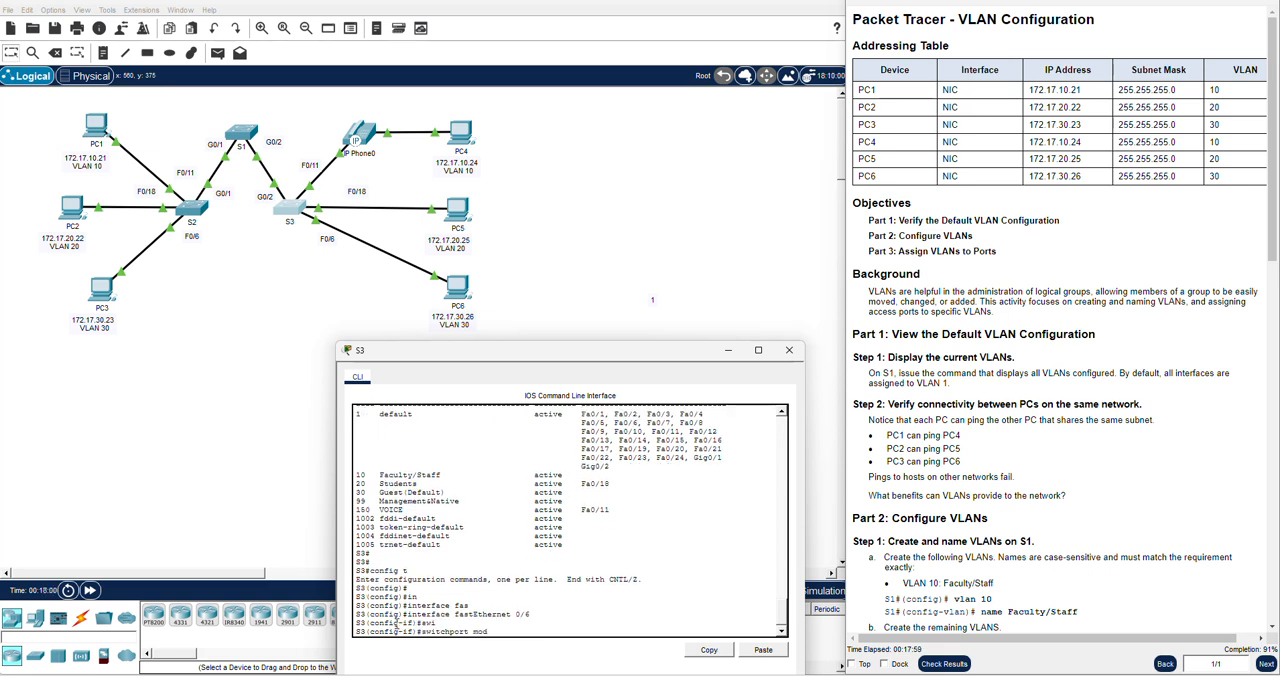
{"action": "key", "text": "Tab"}
{"action": "type", "text": "acc"}
{"action": "key", "text": "Tab"}
{"action": "key", "text": "Return"}
{"action": "key", "text": "Return"}
Assign S3's fastEthernet 0/6 to VLAN 30 with switchport access vlan 30
{"action": "type", "text": "sw"}
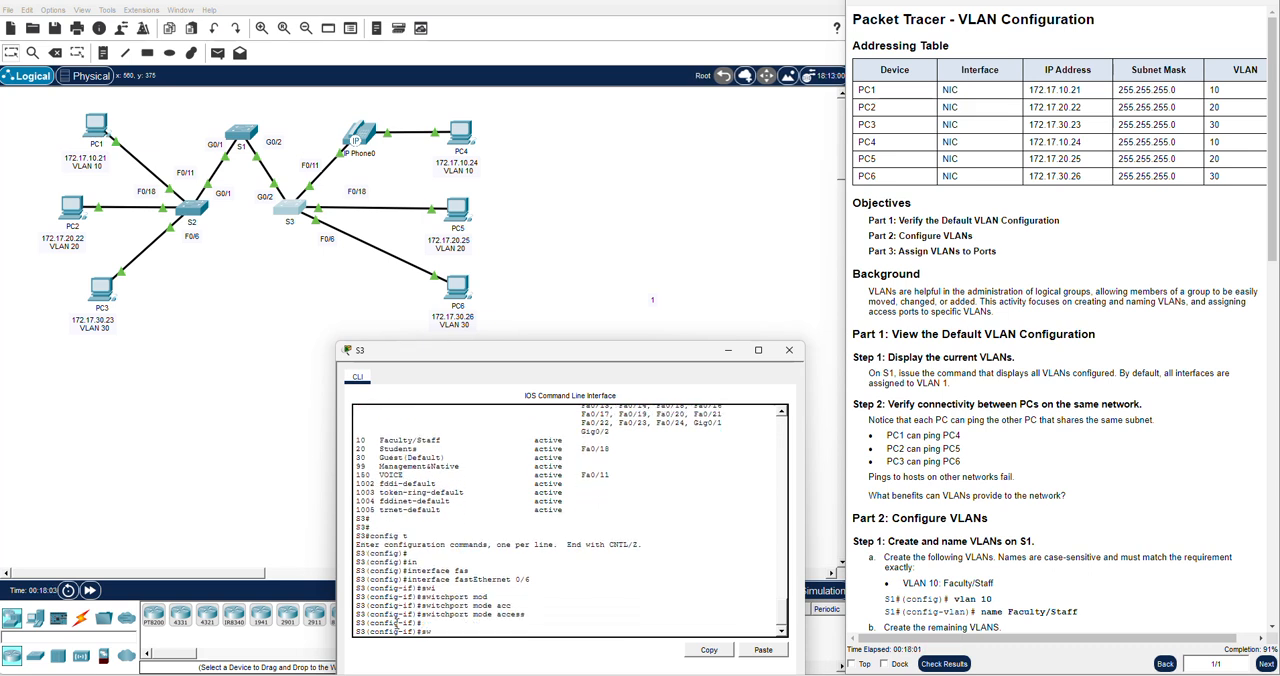
{"action": "key", "text": "Tab"}
{"action": "type", "text": "acc"}
{"action": "key", "text": "Tab"}
{"action": "type", "text": "vlan"}
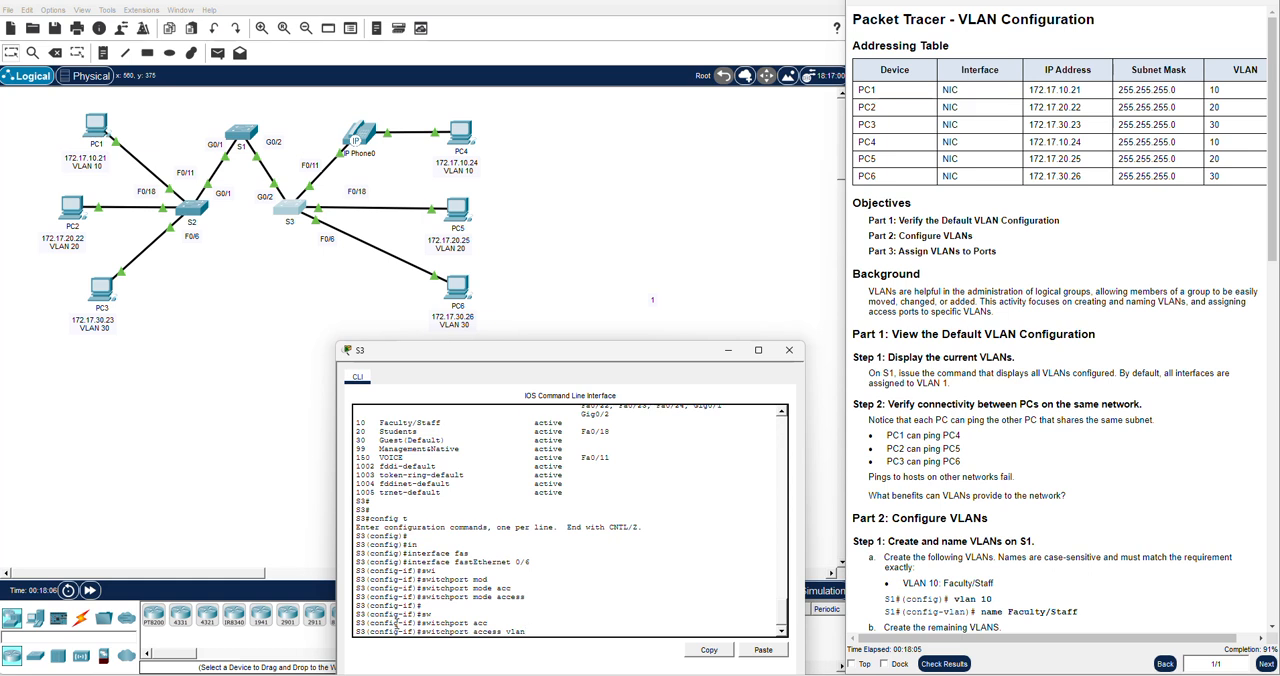
{"action": "type", "text": " 30"}
{"action": "key", "text": "Return"}
{"action": "key", "text": "Return"}
{"action": "key", "text": "Return"}
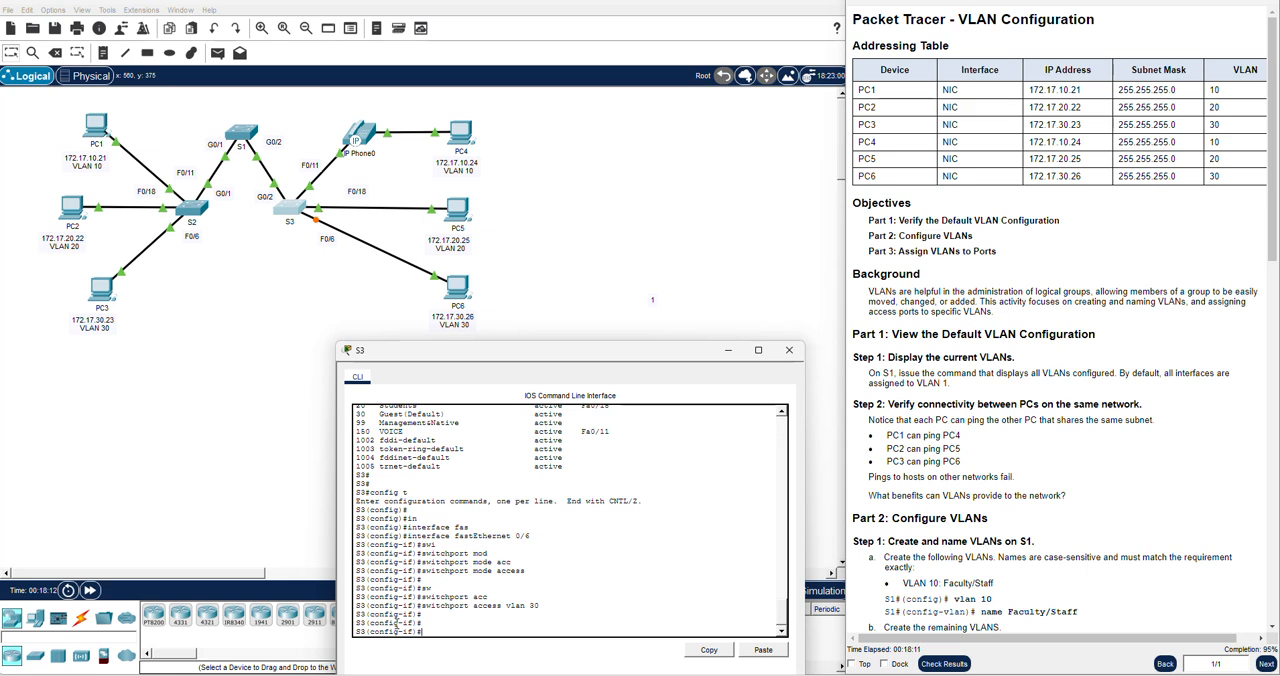
Leave S3's configuration mode with end, and check the port assignments with show vlan brief
{"action": "type", "text": "end"}
{"action": "key", "text": "Return"}
{"action": "key", "text": "Return"}
{"action": "key", "text": "Return"}
{"action": "type", "text": "show vlan brief"}
{"action": "key", "text": "Return"}
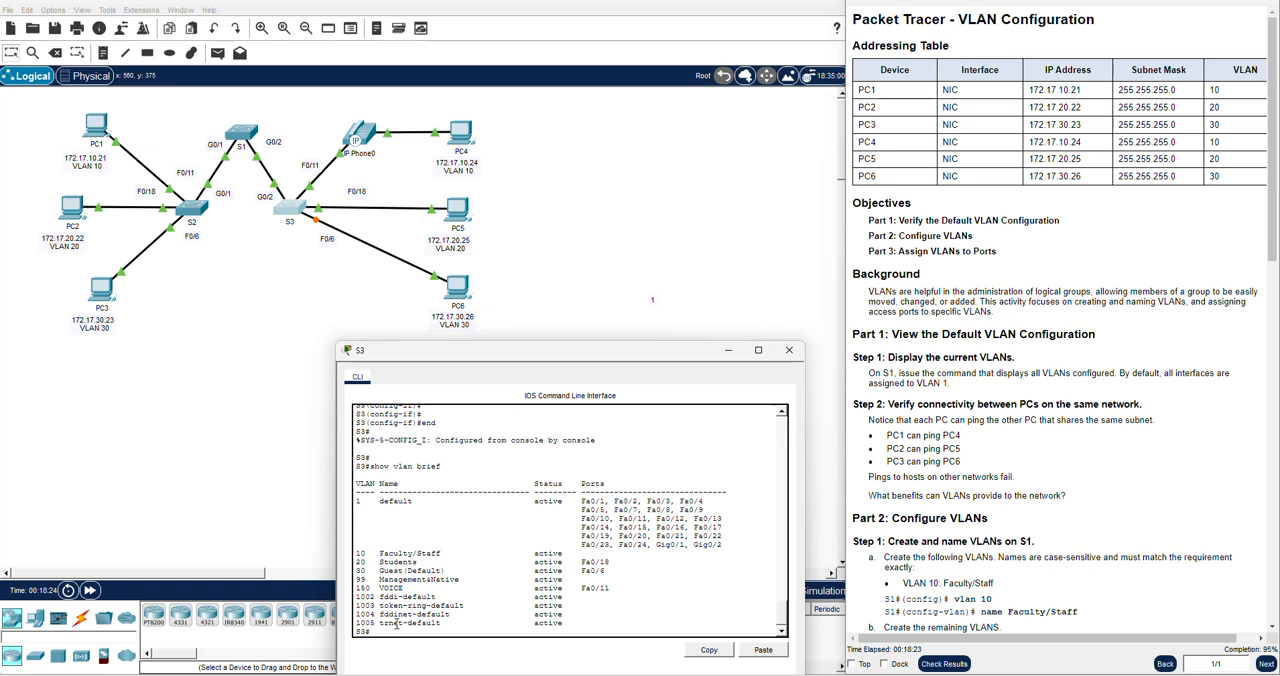
Open the CLI of S1 and display its VLAN summary from global configuration mode with do show vlan bri
{"action": "left_click", "coordinate": [244, 134]}
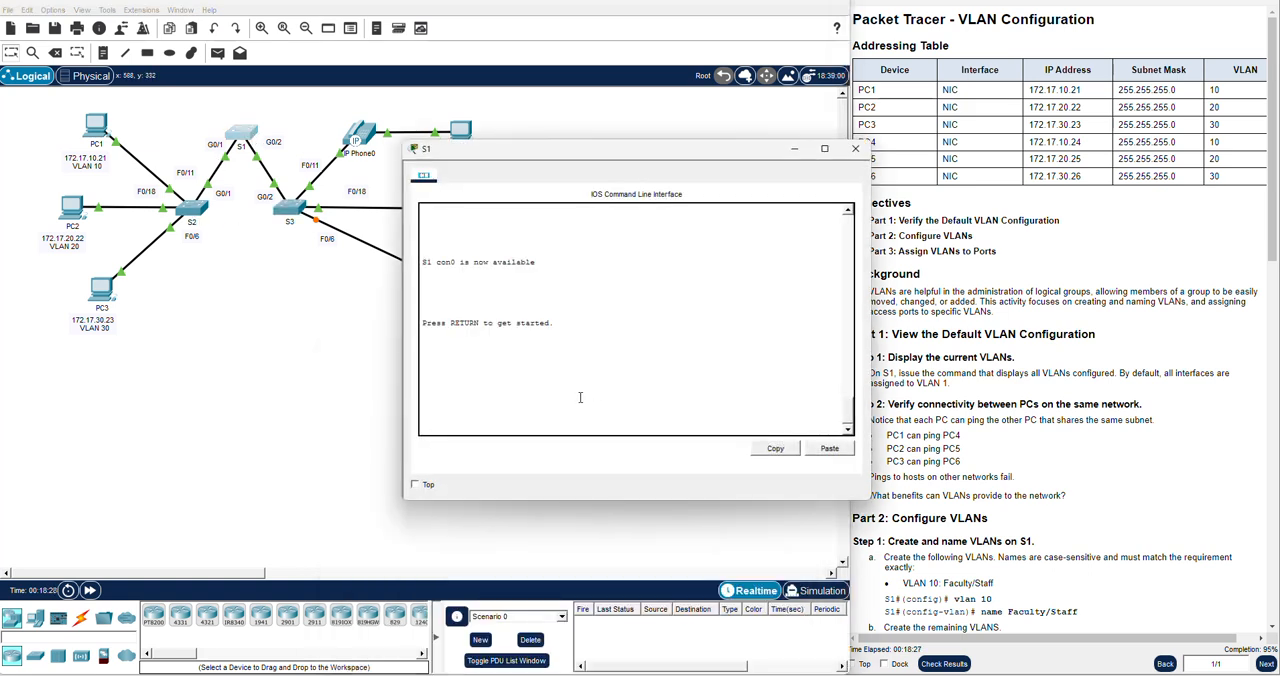
{"action": "key", "text": "Return"}
{"action": "key", "text": "Return"}
{"action": "type", "text": "en"}
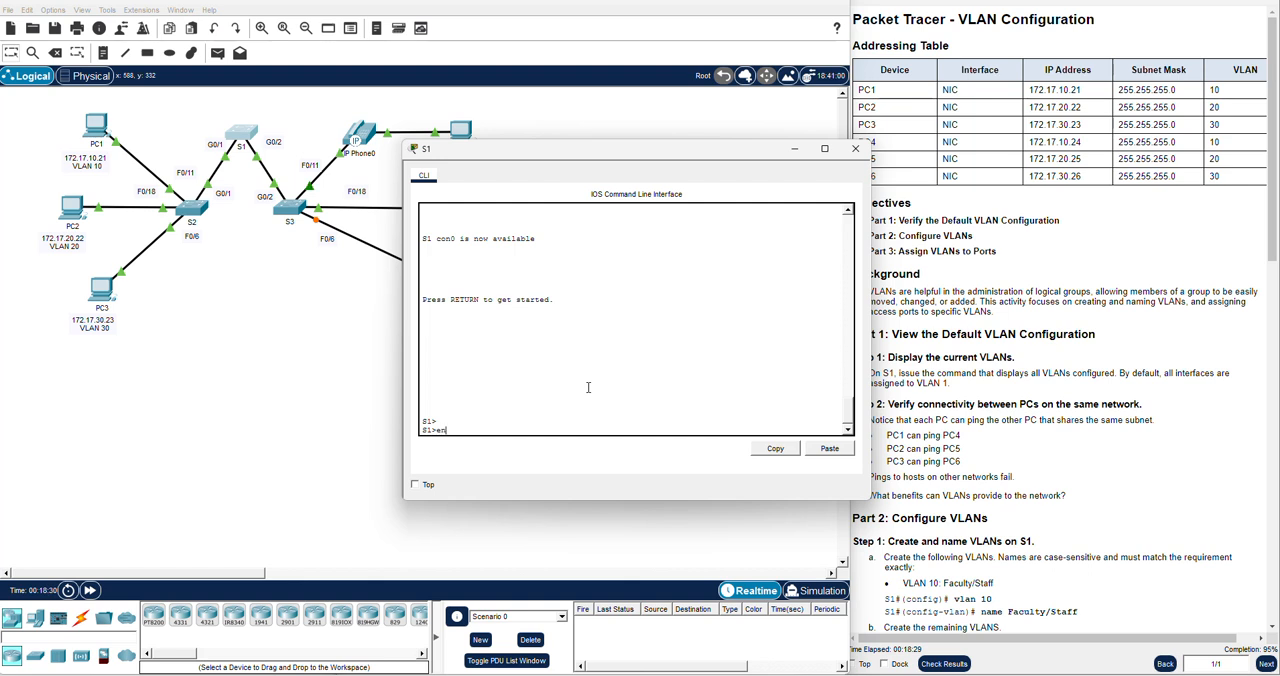
{"action": "key", "text": "Return"}
{"action": "type", "text": "config t"}
{"action": "key", "text": "Return"}
{"action": "key", "text": "Return"}
{"action": "key", "text": "Return"}
{"action": "type", "text": "do"}
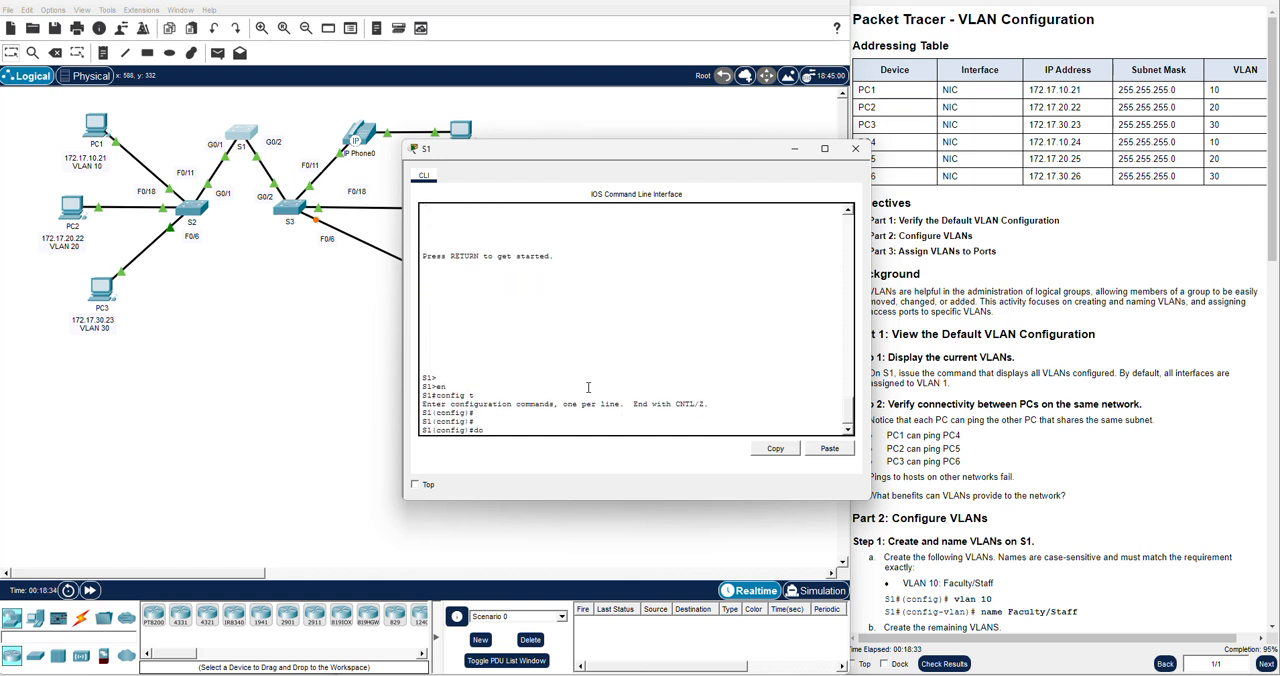
{"action": "type", "text": " show vlan bri"}
{"action": "key", "text": "Return"}
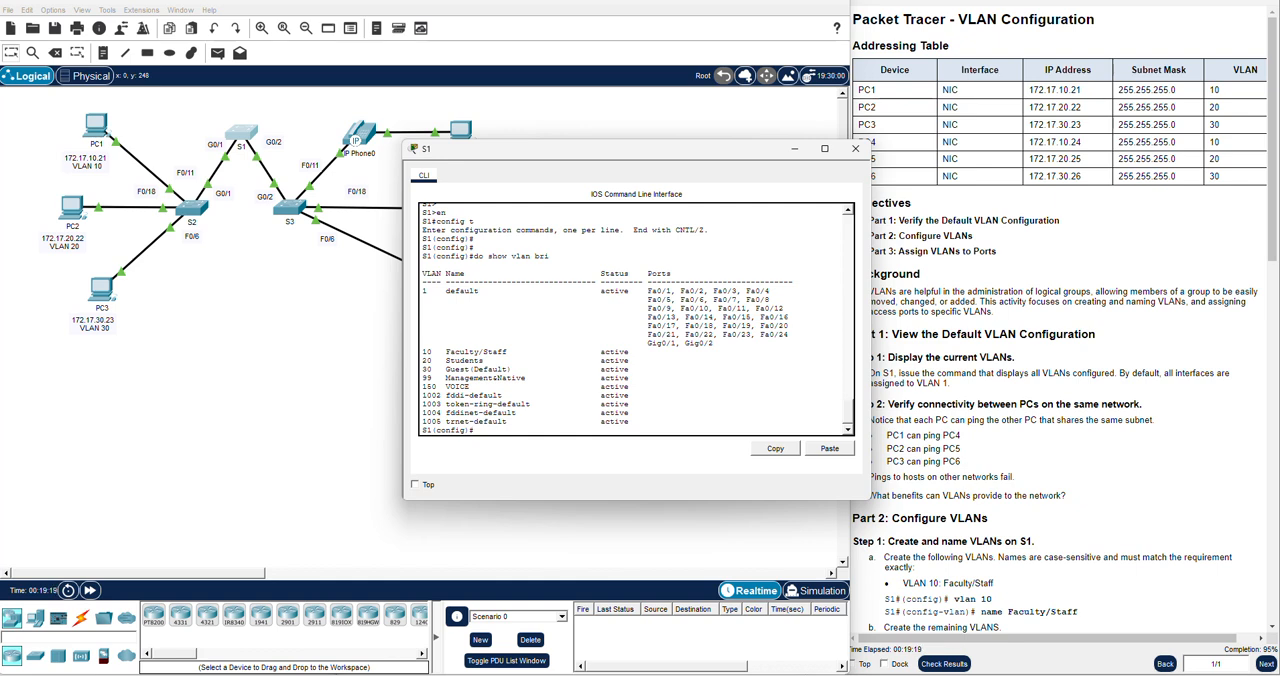
Return to S3's console and enter interface configuration mode for fastEthernet 0/11
{"action": "left_click", "coordinate": [276, 283]}
{"action": "left_click", "coordinate": [296, 209]}
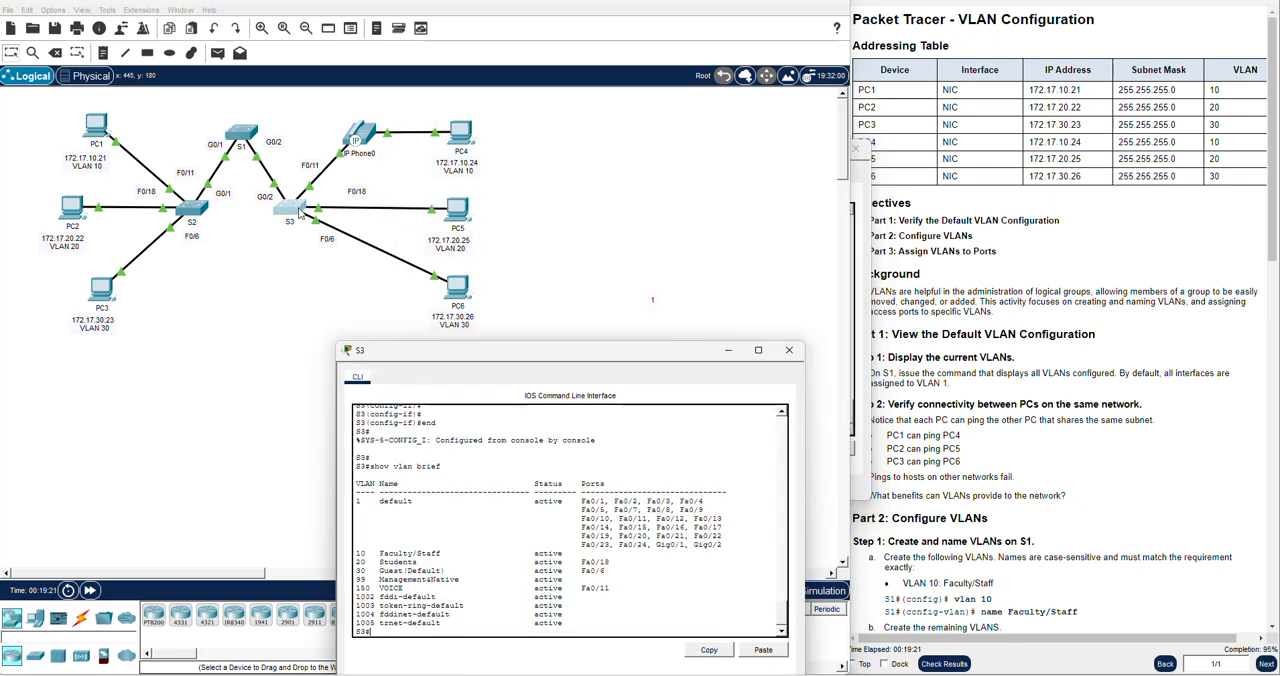
{"action": "left_click_drag", "start_coordinate": [438, 355], "coordinate": [473, 195]}
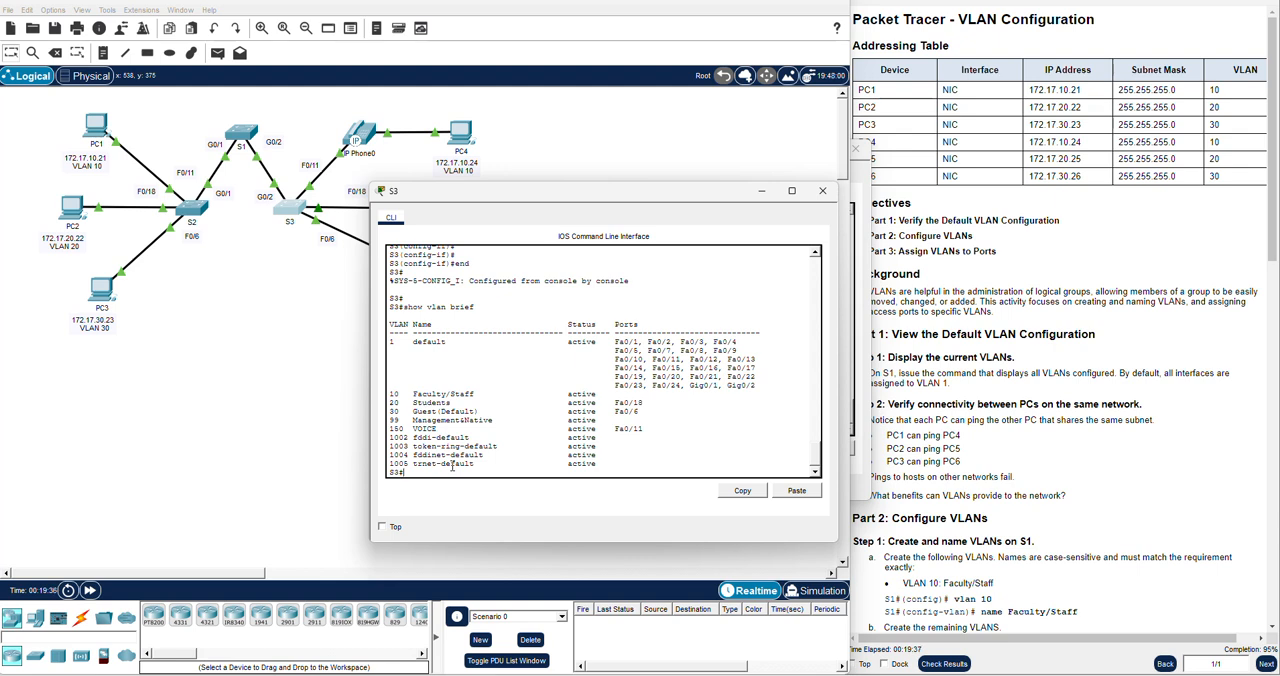
{"action": "type", "text": "config t"}
{"action": "key", "text": "Return"}
{"action": "type", "text": "in"}
{"action": "key", "text": "Tab"}
{"action": "type", "text": "fa"}
{"action": "key", "text": "Tab"}
{"action": "type", "text": "0/11"}
{"action": "key", "text": "Return"}
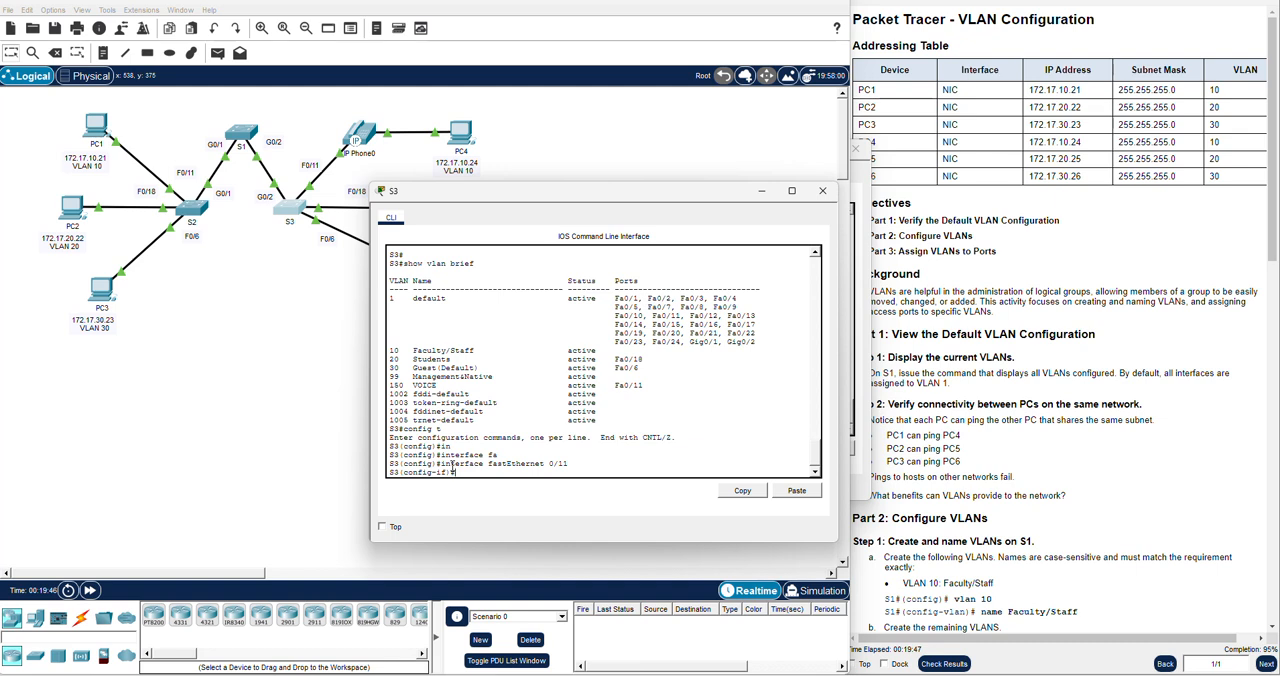
Set S3's fastEthernet 0/11 to access mode with switchport mode access
{"action": "type", "text": "sw"}
{"action": "key", "text": "Tab"}
{"action": "type", "text": "acc"}
{"action": "key", "text": "Tab"}
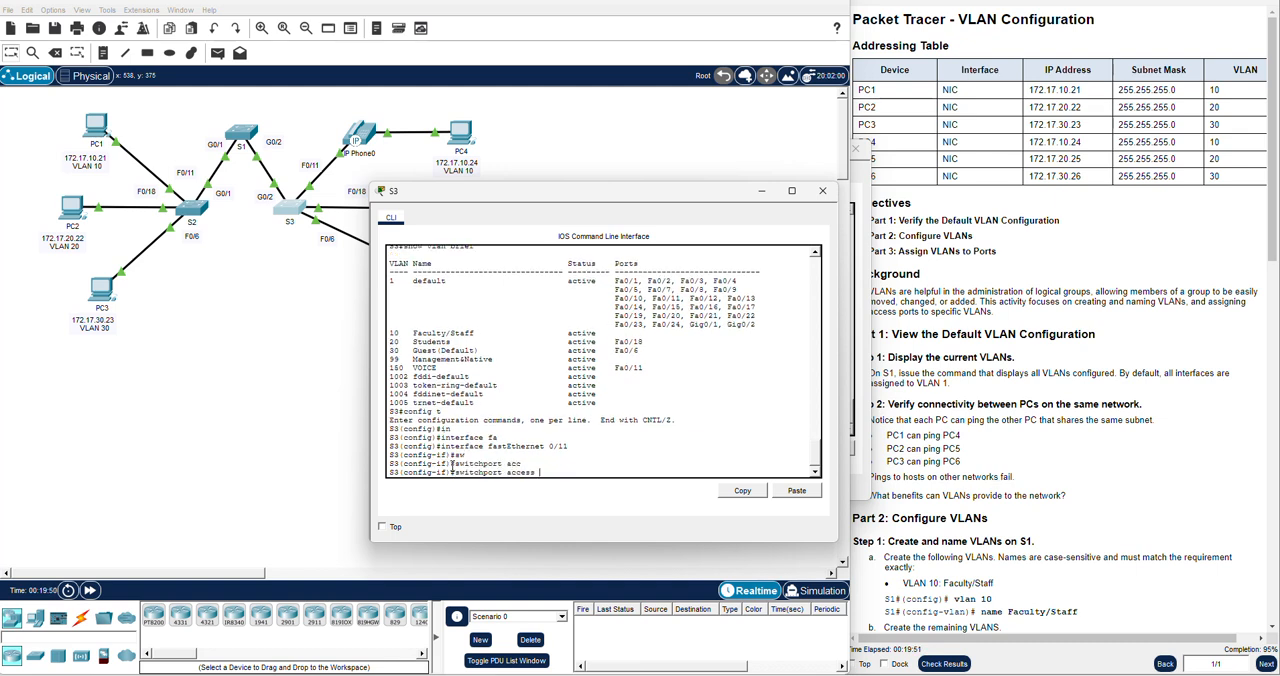
{"action": "key", "text": "BackSpace"}
{"action": "key", "text": "BackSpace"}
{"action": "key", "text": "BackSpace"}
{"action": "key", "text": "BackSpace"}
{"action": "key", "text": "BackSpace"}
{"action": "key", "text": "BackSpace"}
{"action": "type", "text": "mode"}
{"action": "key", "text": "Tab"}
{"action": "type", "text": "acc"}
{"action": "key", "text": "Tab"}
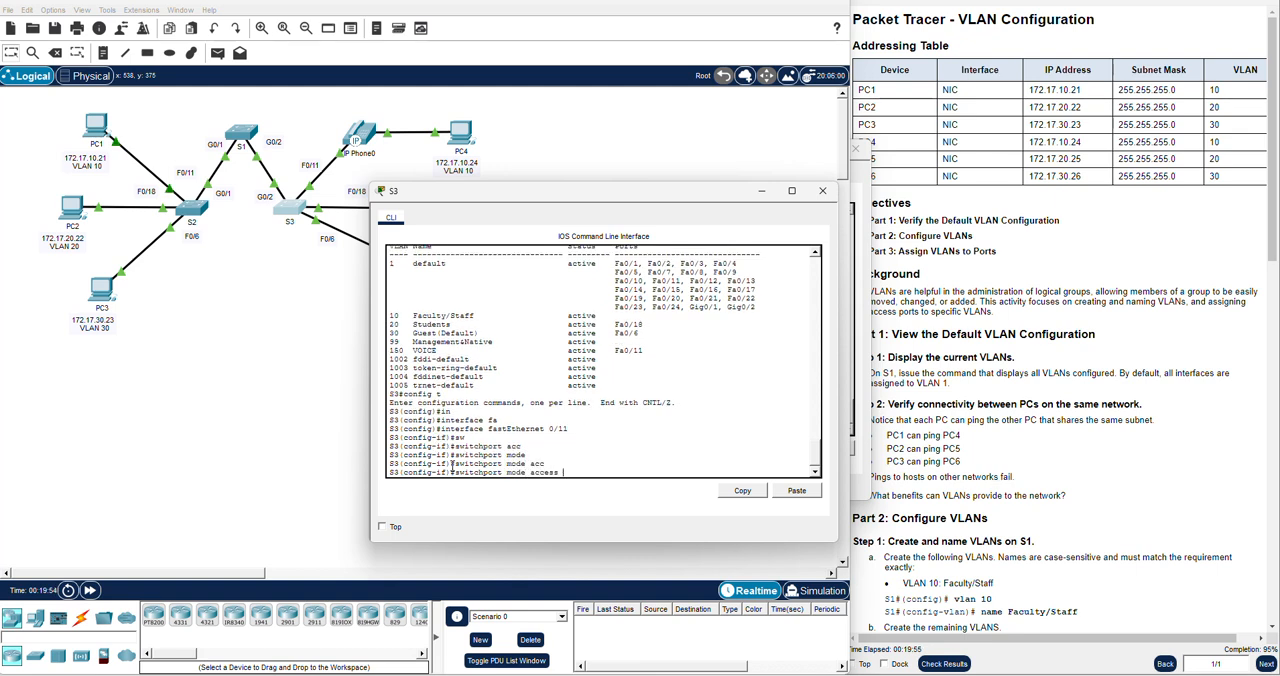
{"action": "key", "text": "Return"}
{"action": "key", "text": "Return"}
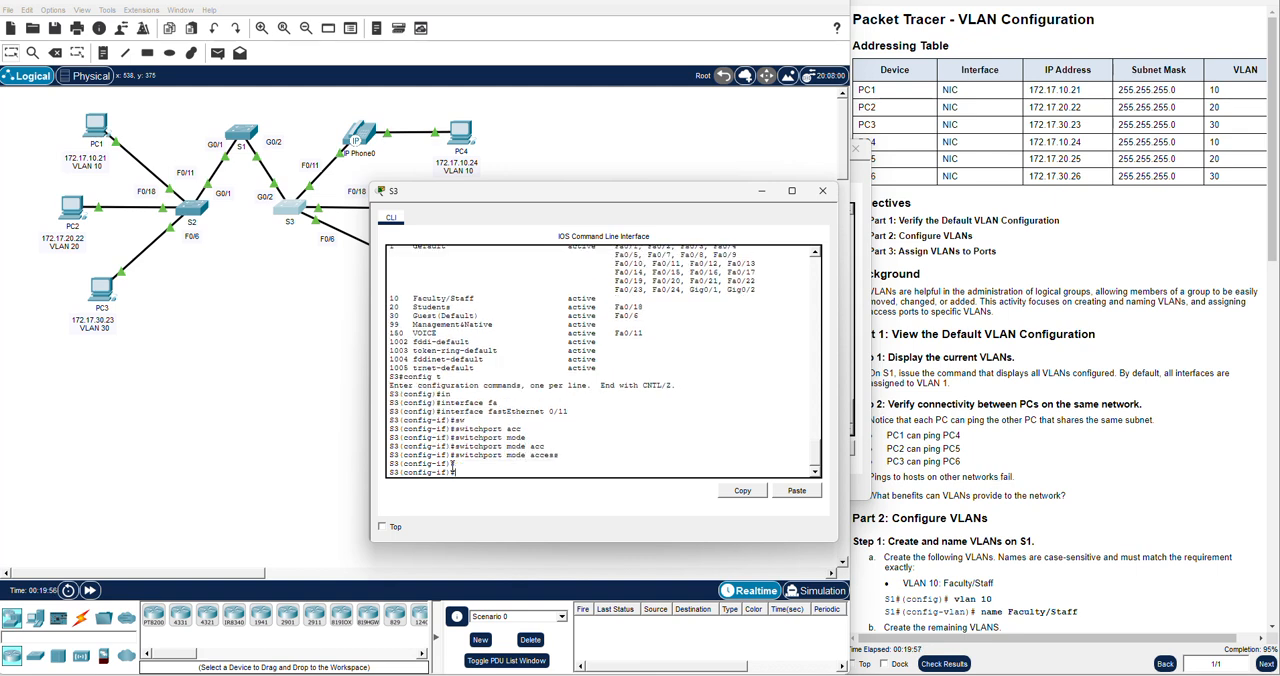
Assign S3's fastEthernet 0/11 to data VLAN 10 with switchport access vlan 10
{"action": "type", "text": "sw"}
{"action": "key", "text": "Tab"}
{"action": "type", "text": "acc"}
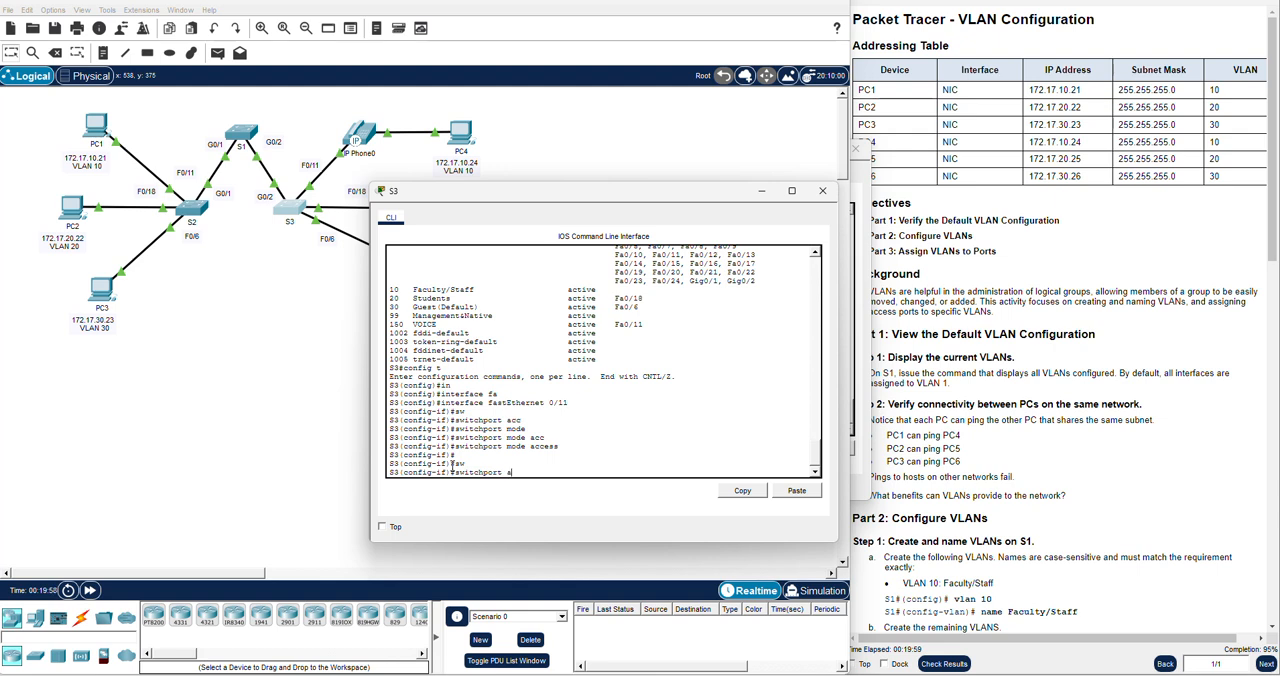
{"action": "key", "text": "Tab"}
{"action": "type", "text": "vlan"}
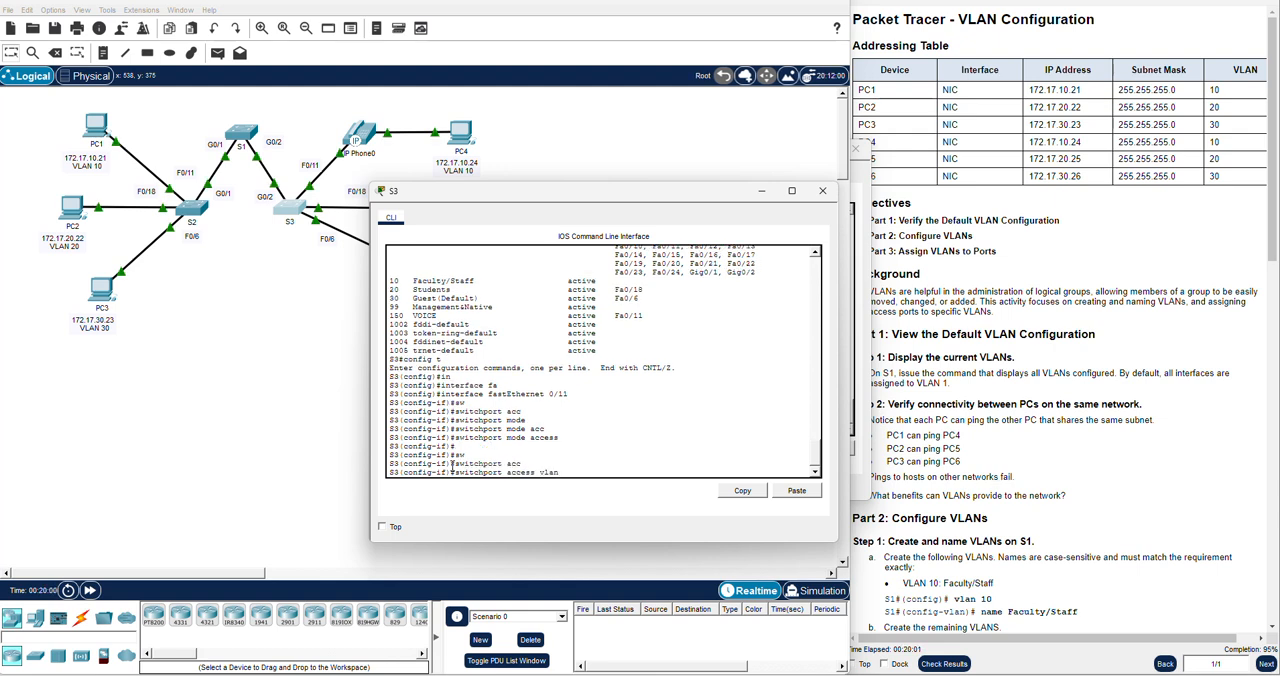
{"action": "type", "text": " 10"}
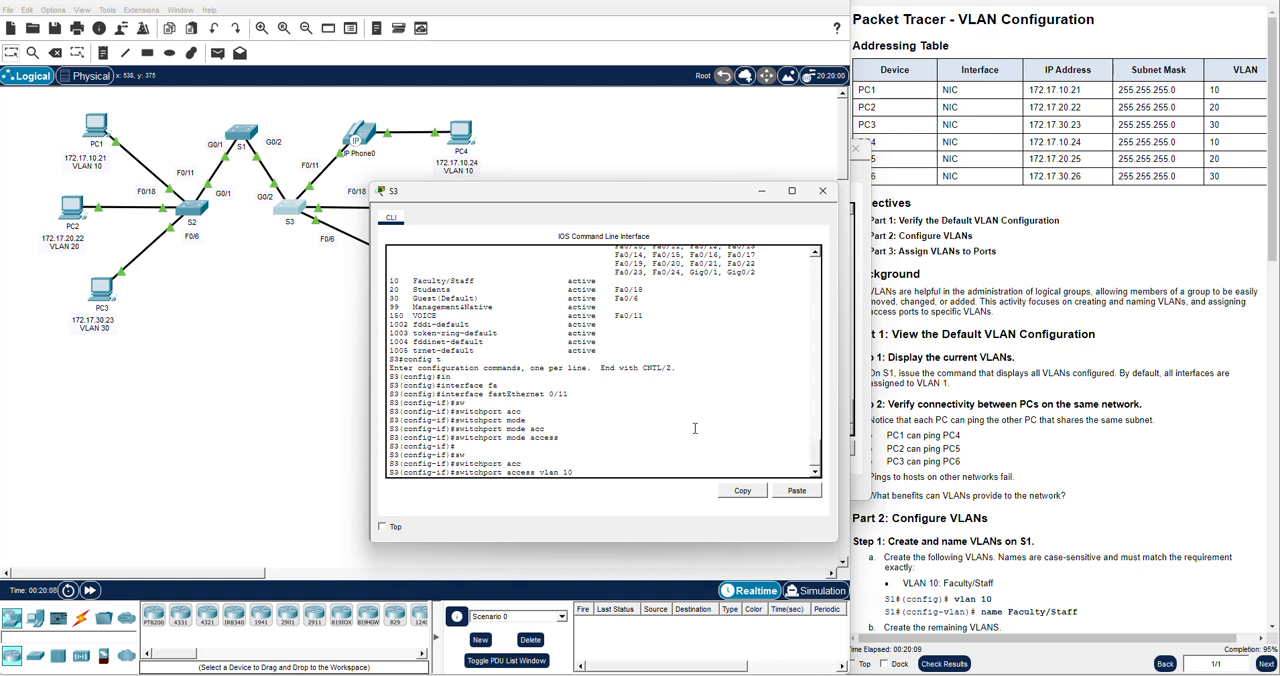
{"action": "key", "text": "Return"}
Enable QoS trust on S3's fastEthernet 0/11 with mls qos trust cos
{"action": "key", "text": "Return"}
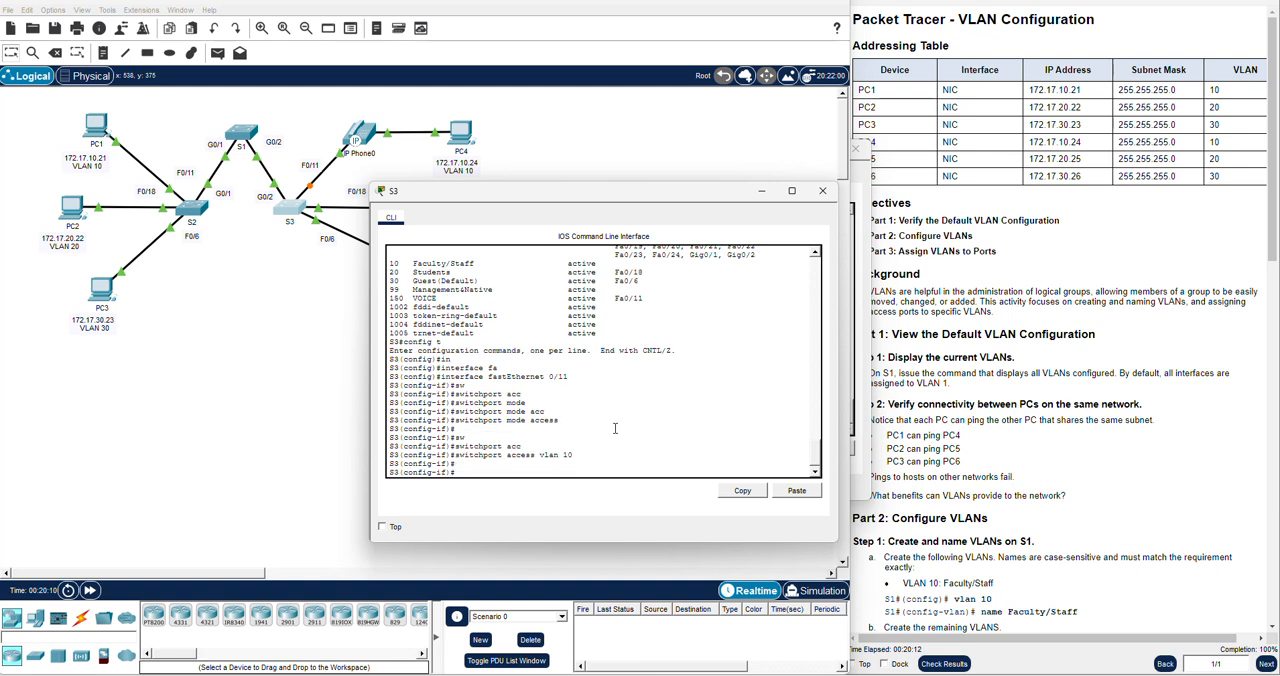
{"action": "type", "text": "i"}
{"action": "type", "text": "nt"}
{"action": "type", "text": " qo"}
{"action": "key", "text": "Tab"}
{"action": "type", "text": "tru"}
{"action": "key", "text": "Tab"}
{"action": "type", "text": "cos"}
{"action": "key", "text": "Return"}
{"action": "key", "text": "Return"}
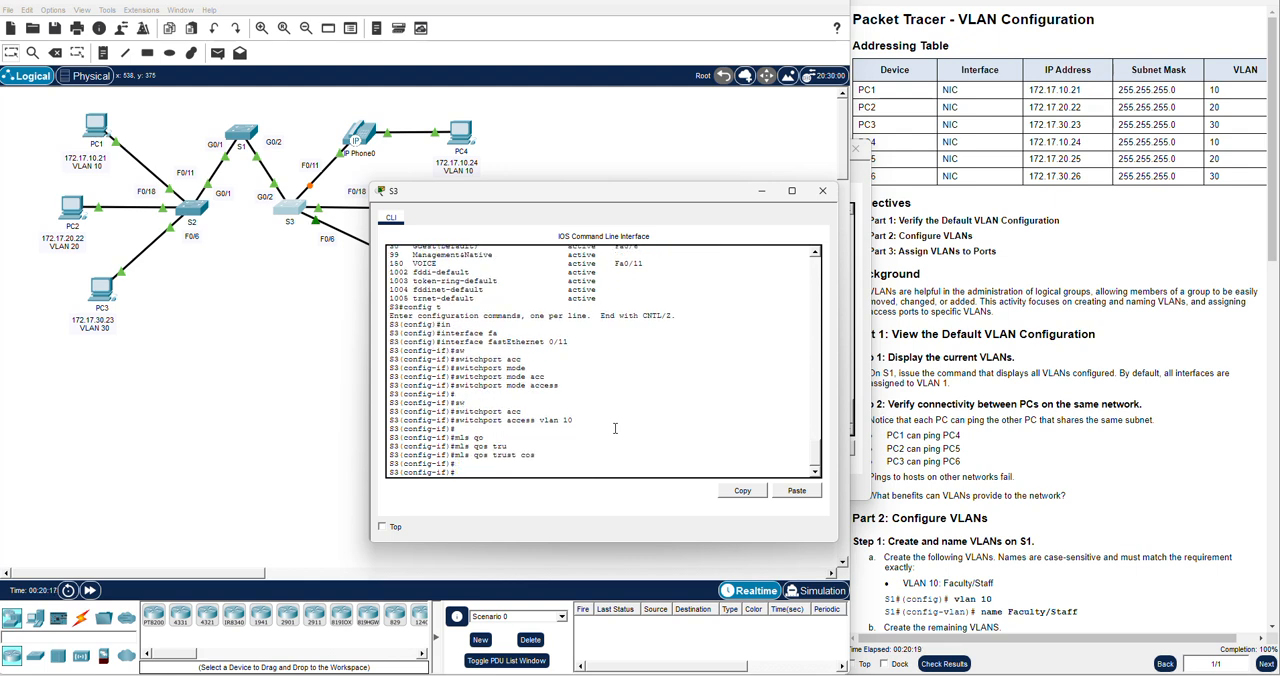
Set the voice VLAN of S3's fastEthernet 0/11 to 150 with switchport voice vlan 150, and return to privileged EXEC mode
{"action": "type", "text": "sw"}
{"action": "key", "text": "Tab"}
{"action": "type", "text": "voic"}
{"action": "key", "text": "Tab"}
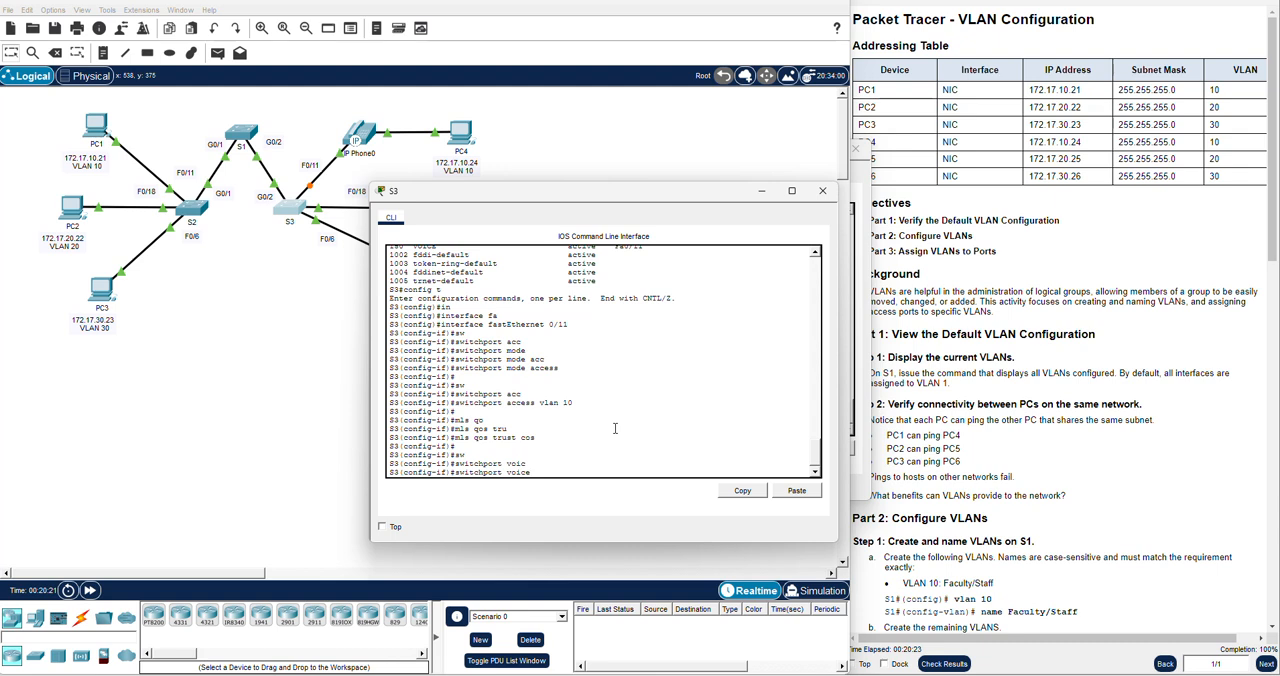
{"action": "type", "text": "vl"}
{"action": "key", "text": "Tab"}
{"action": "type", "text": "150"}
{"action": "key", "text": "Return"}
{"action": "type", "text": "end"}
{"action": "key", "text": "Return"}
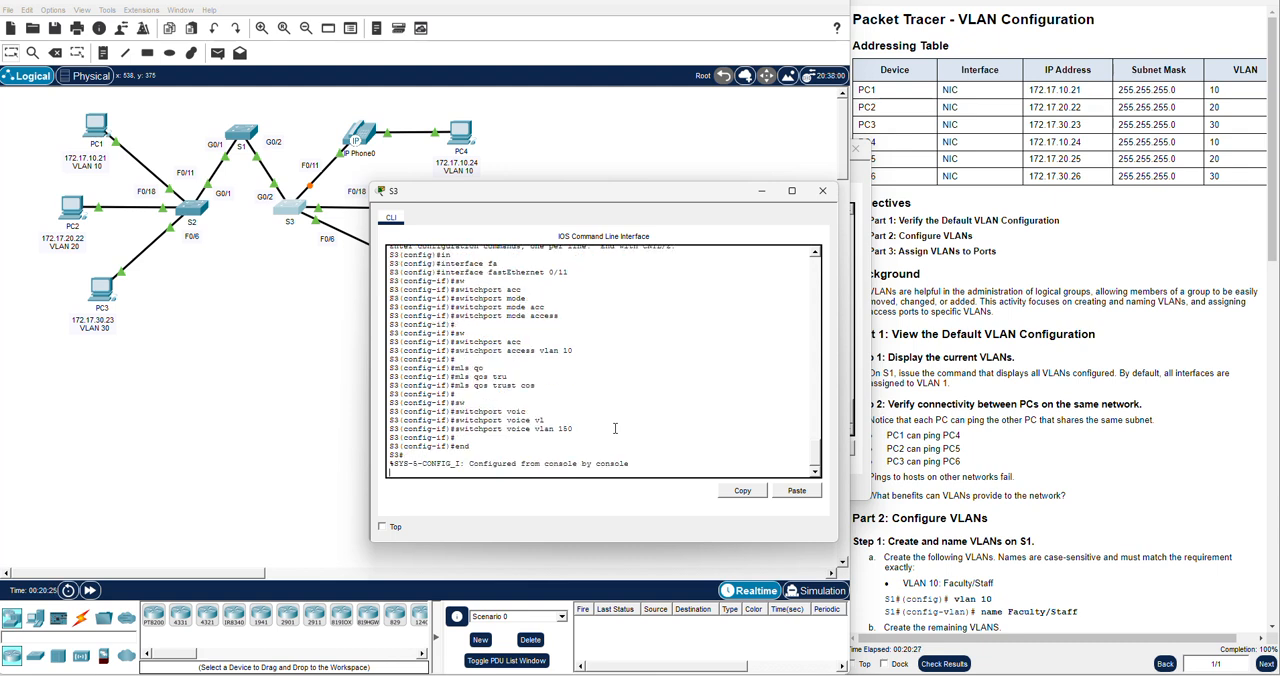
{"action": "key", "text": "Return"}
{"action": "key", "text": "Return"}
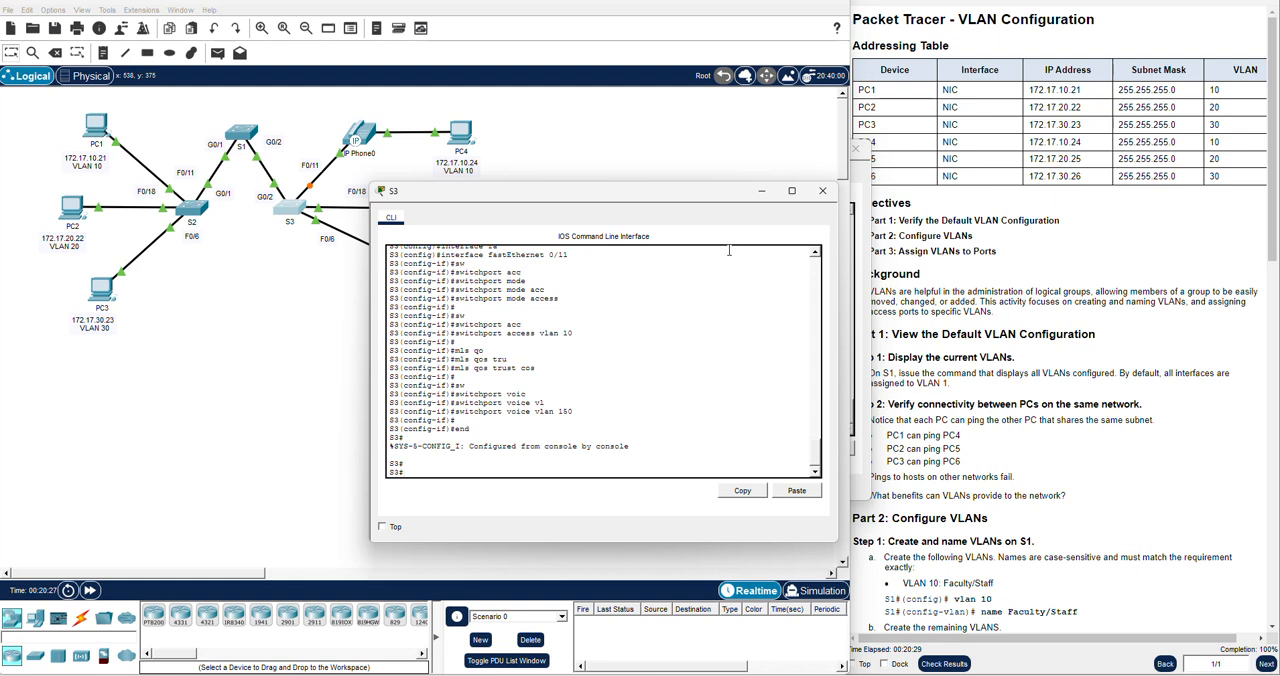
Close the console windows of S3 and S1
{"action": "left_click", "coordinate": [826, 191]}
{"action": "left_click", "coordinate": [859, 272]}
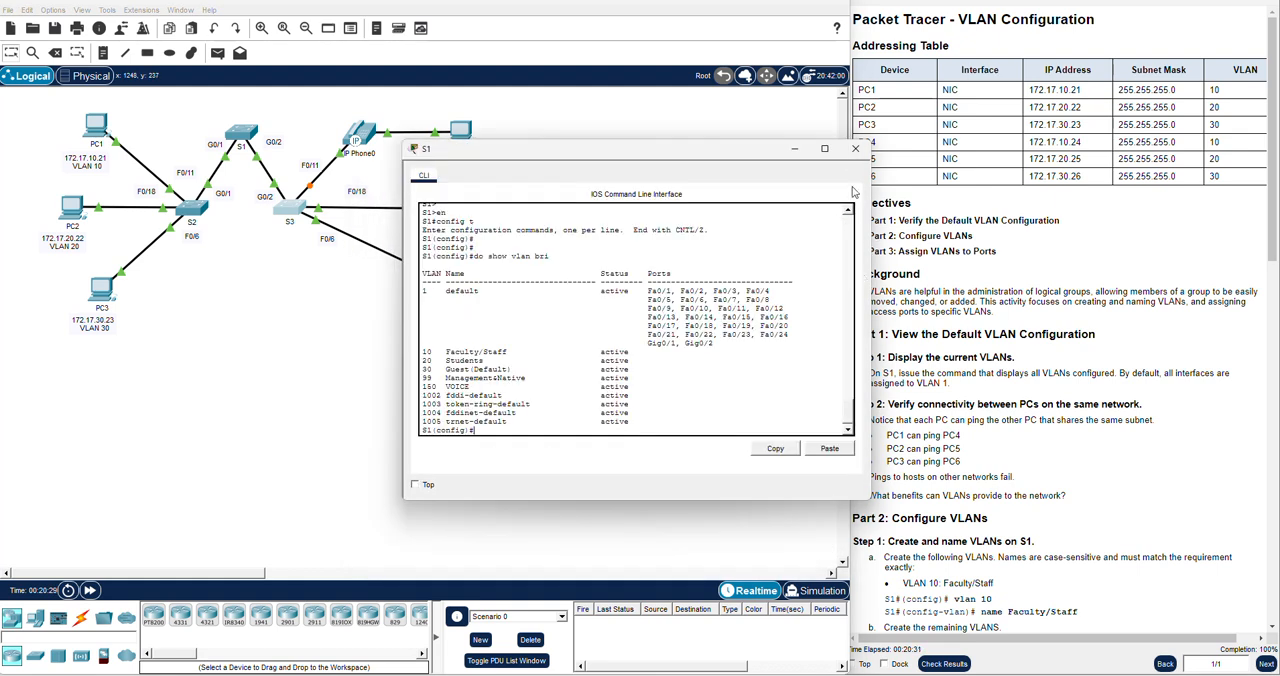
{"action": "left_click", "coordinate": [855, 148]}
Check the activity results and display the list of assessment items
{"action": "scroll", "coordinate": [1232, 626], "scroll_direction": "down", "scroll_amount": 1}
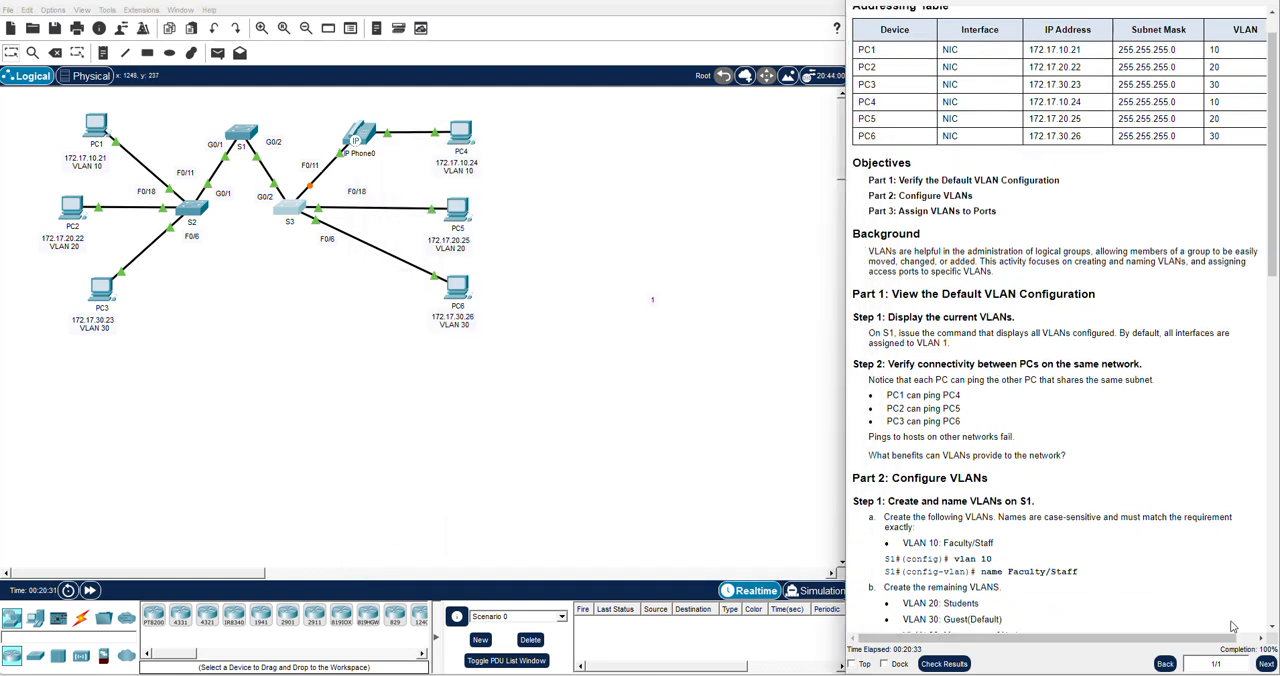
{"action": "scroll", "coordinate": [1157, 566], "scroll_direction": "down", "scroll_amount": 3}
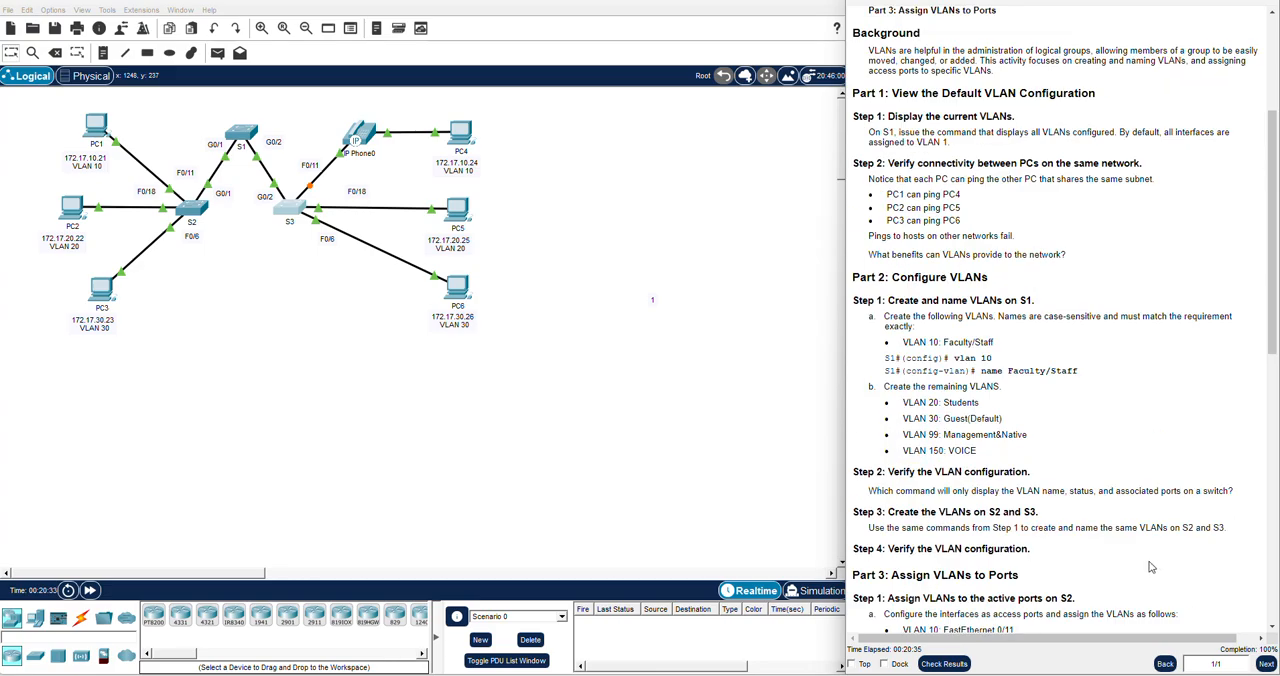
{"action": "scroll", "coordinate": [1157, 565], "scroll_direction": "down", "scroll_amount": 3}
{"action": "left_click", "coordinate": [944, 664]}
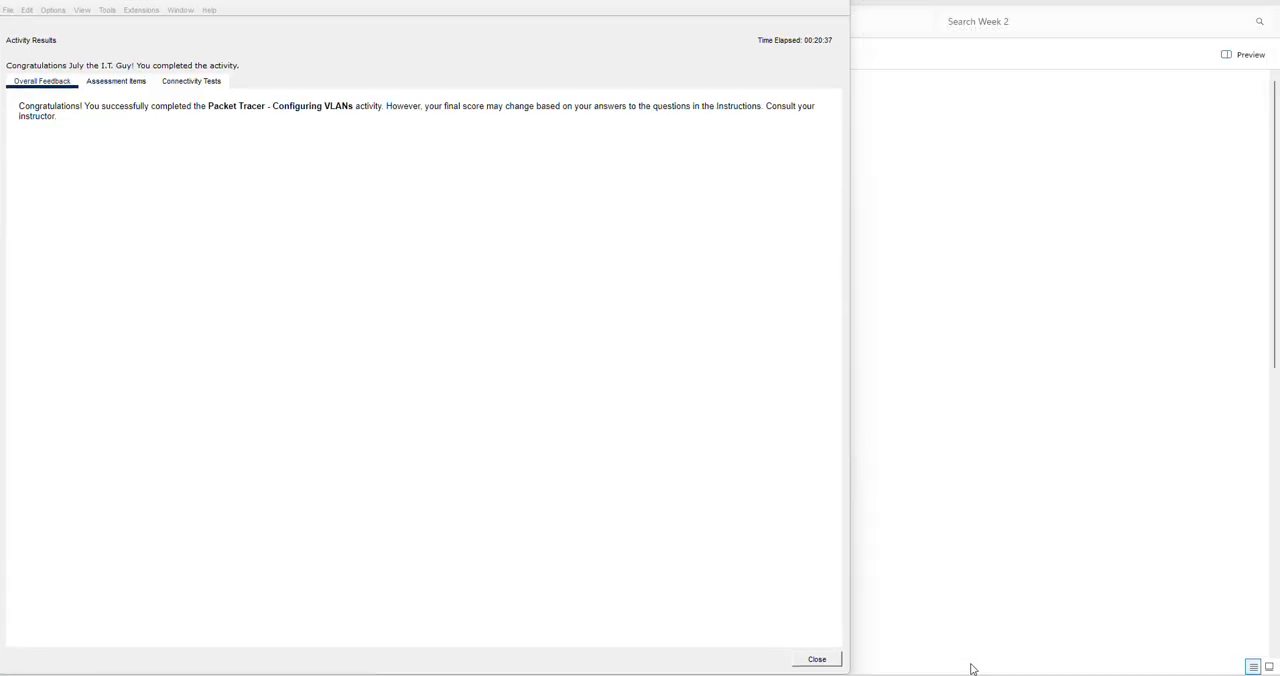
{"action": "left_click", "coordinate": [110, 83]}
{"action": "left_click", "coordinate": [108, 84]}
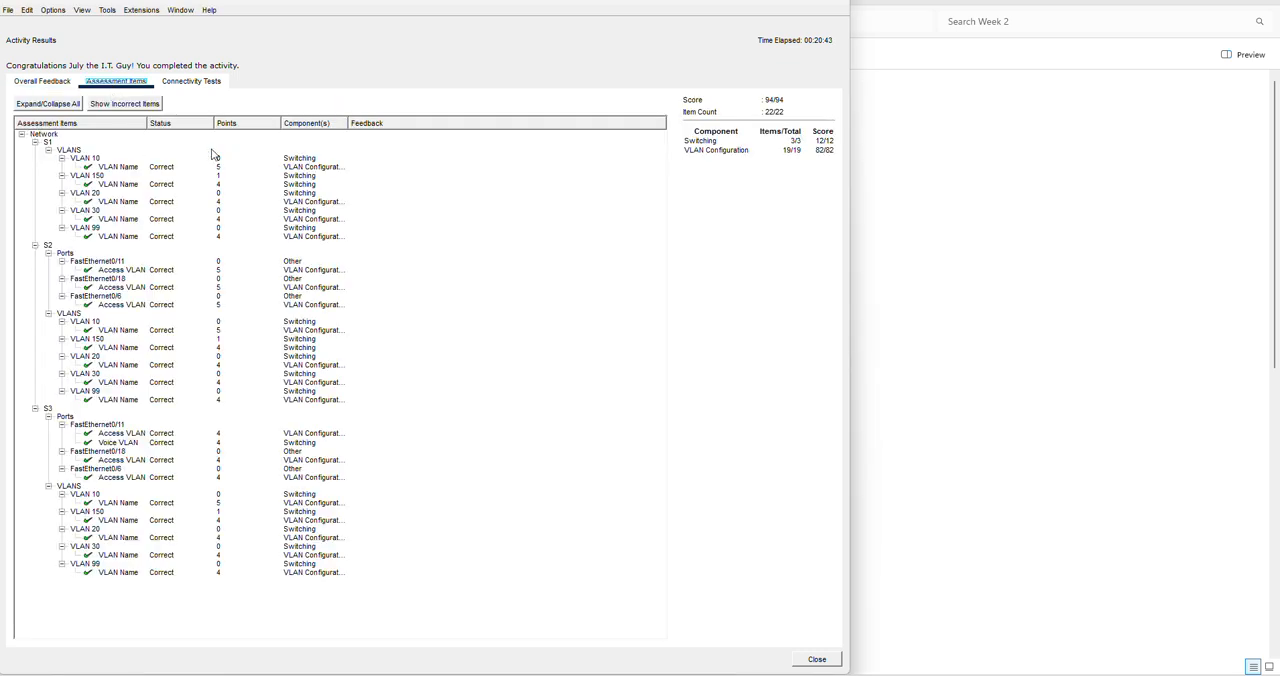